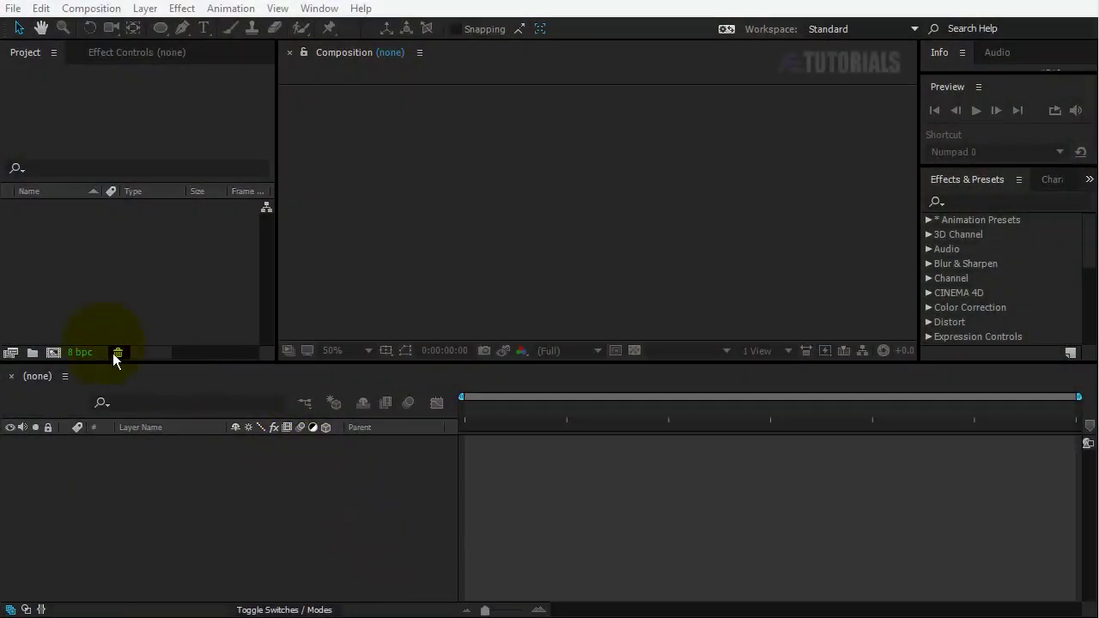
Create Comp 1 at 400×400, 24 fps, with a duration of 0:00:01:13
left_click(53, 353)
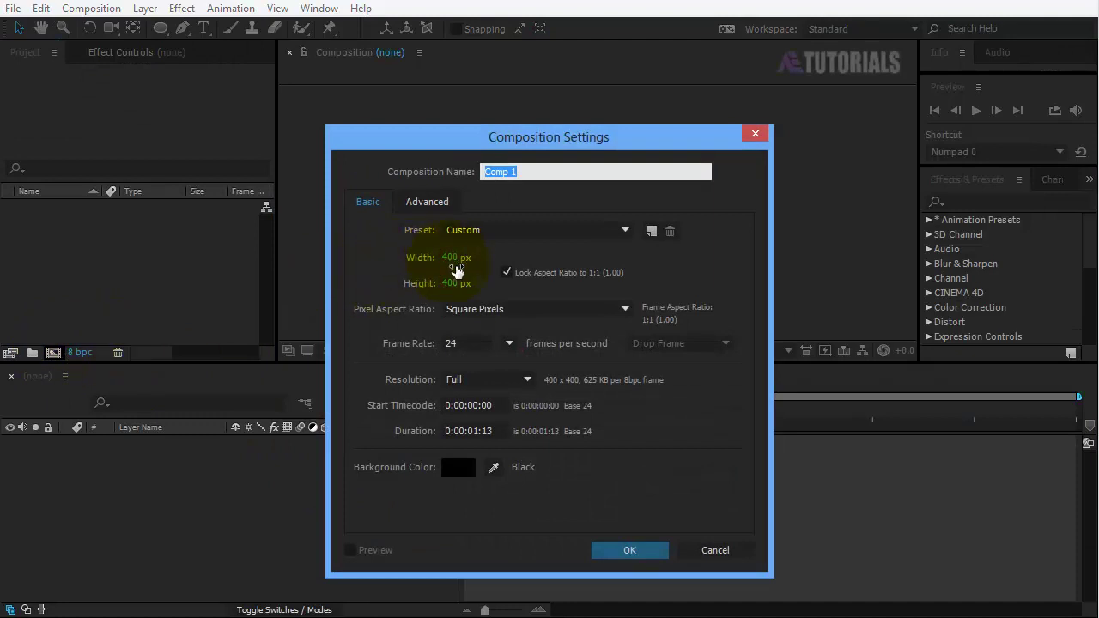
left_click(468, 431)
left_click_drag(473, 431, 493, 432)
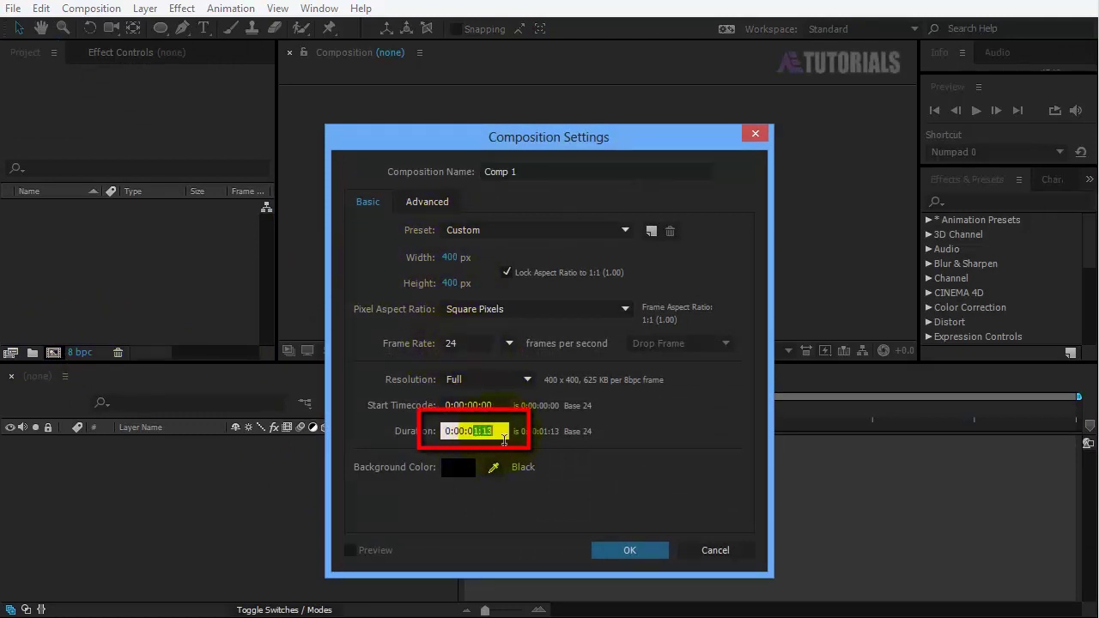
left_click(625, 555)
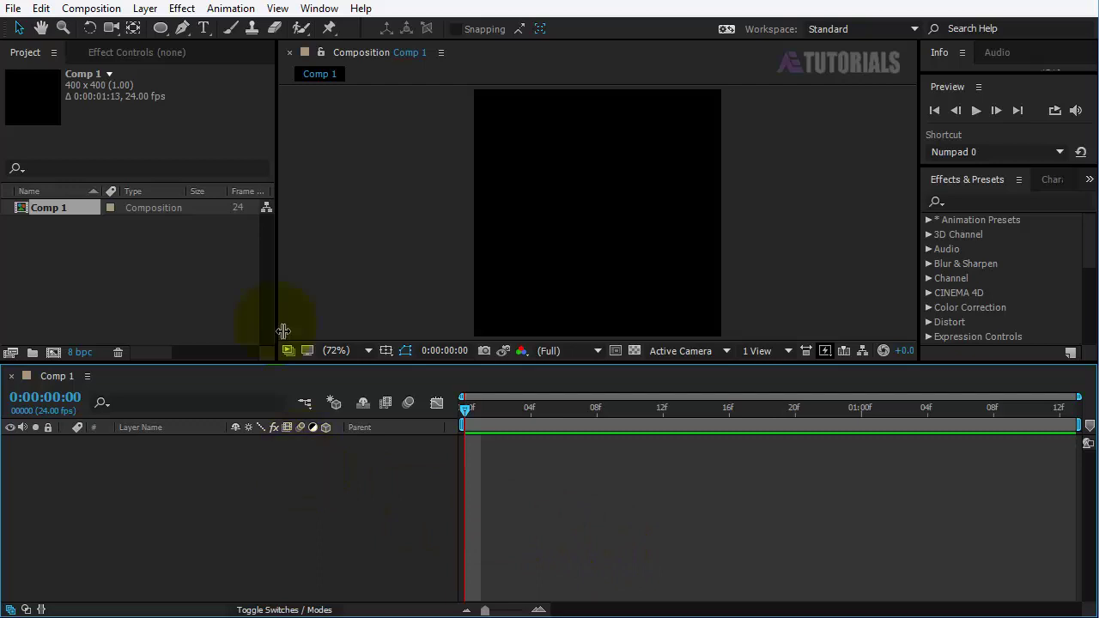
Draw a small circle with the Ellipse tool, stroke set to None and a white solid fill
left_click(159, 29)
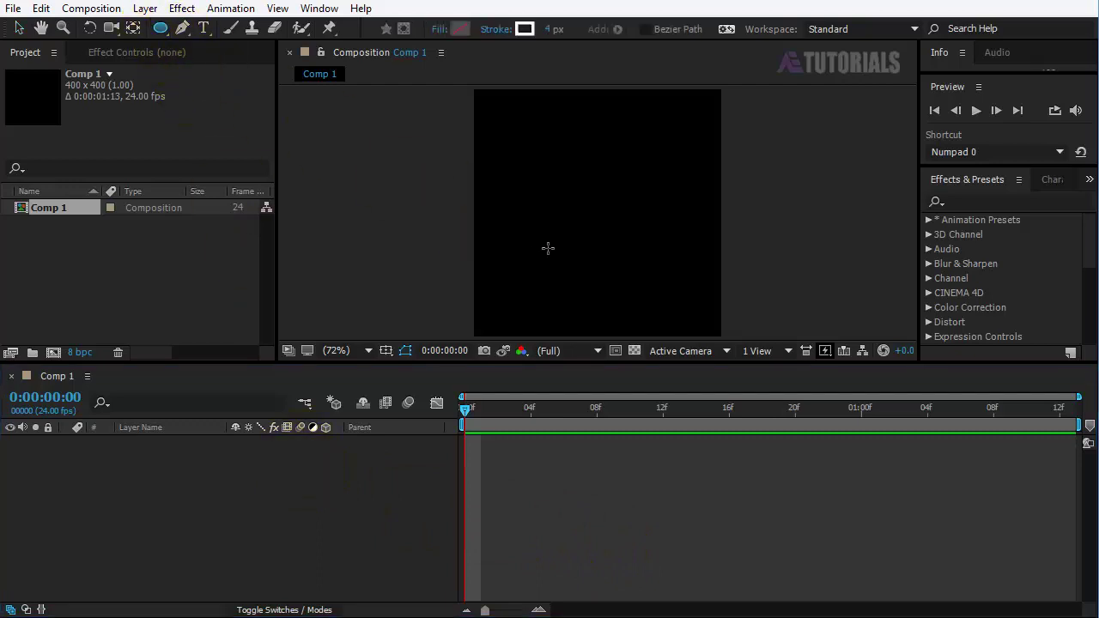
left_click(498, 29)
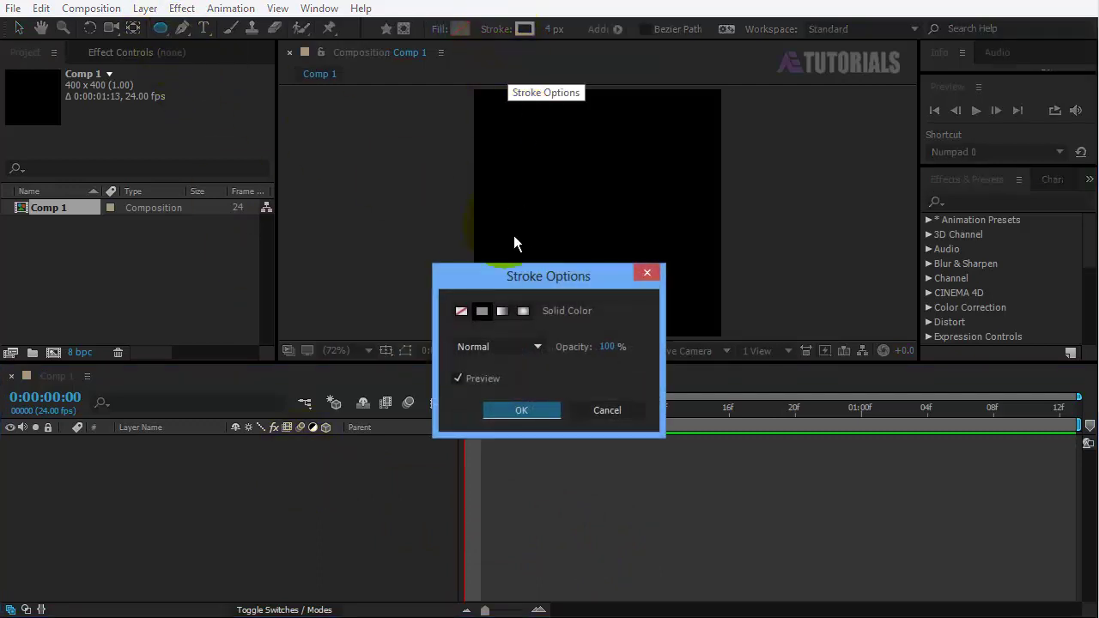
left_click(461, 311)
left_click(520, 410)
left_click(449, 29)
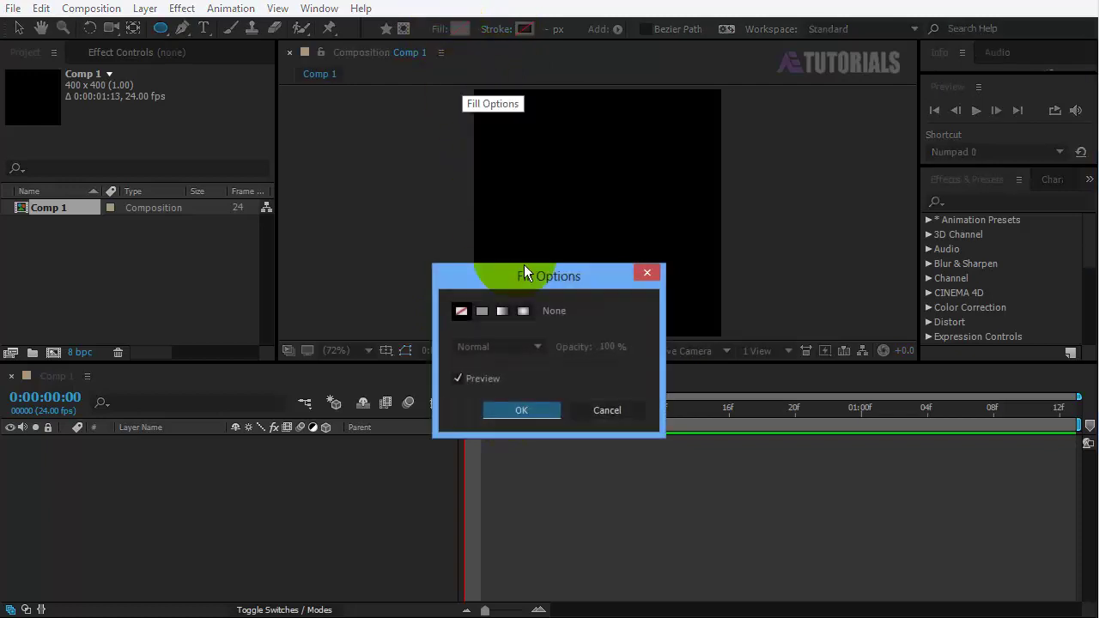
left_click(482, 311)
left_click(515, 413)
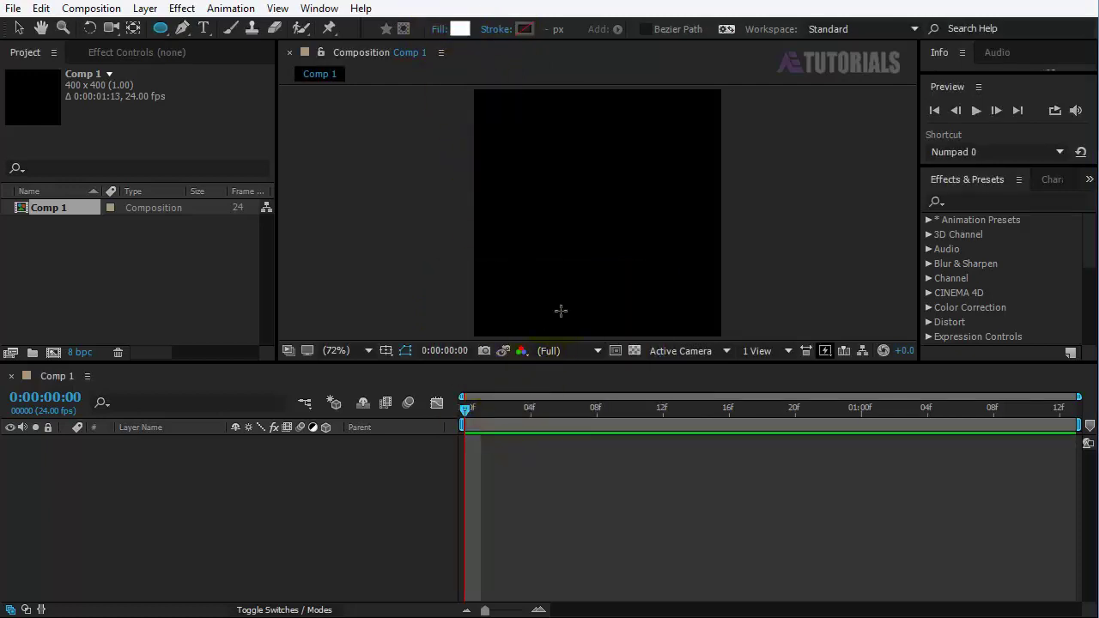
left_click_drag(586, 238, 603, 254)
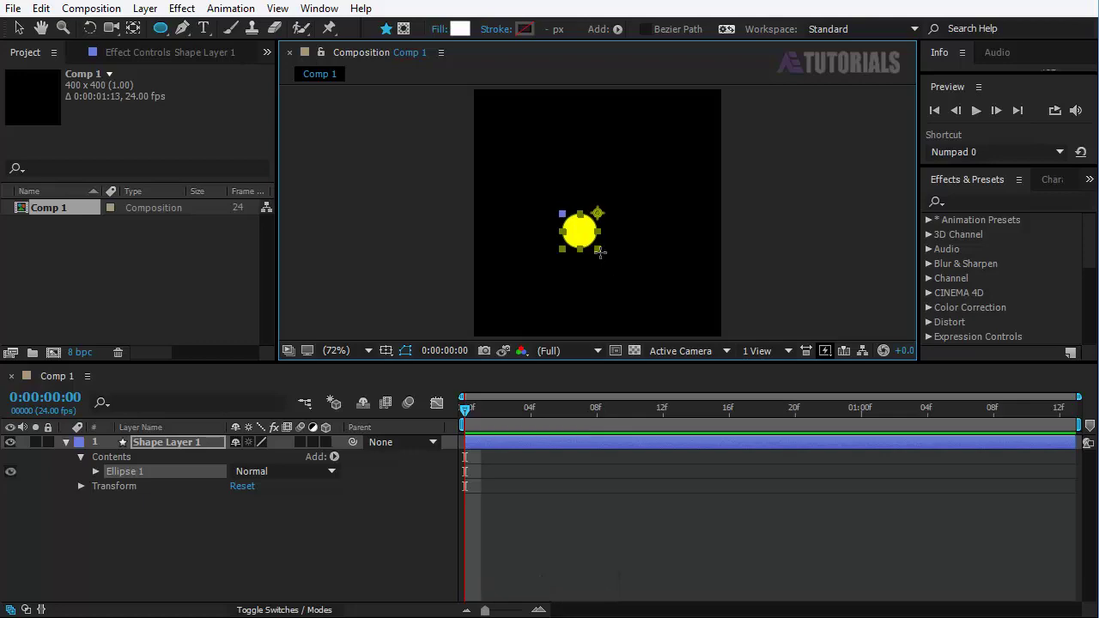
Use the Align panel to centre the circle horizontally and align it to the bottom edge
left_click(19, 29)
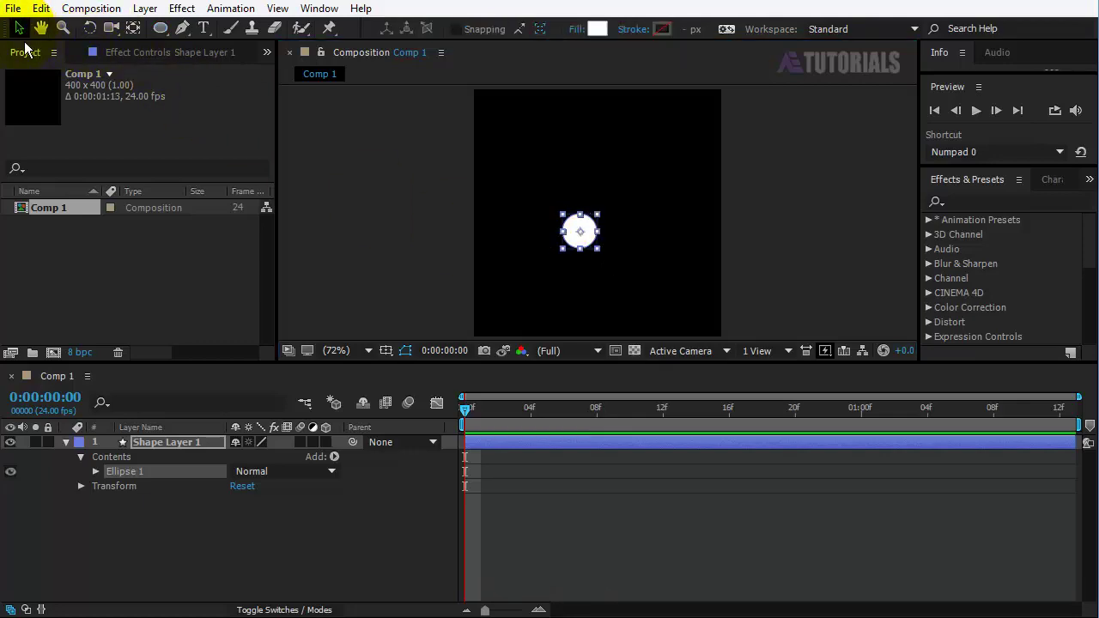
left_click(319, 8)
left_click(342, 98)
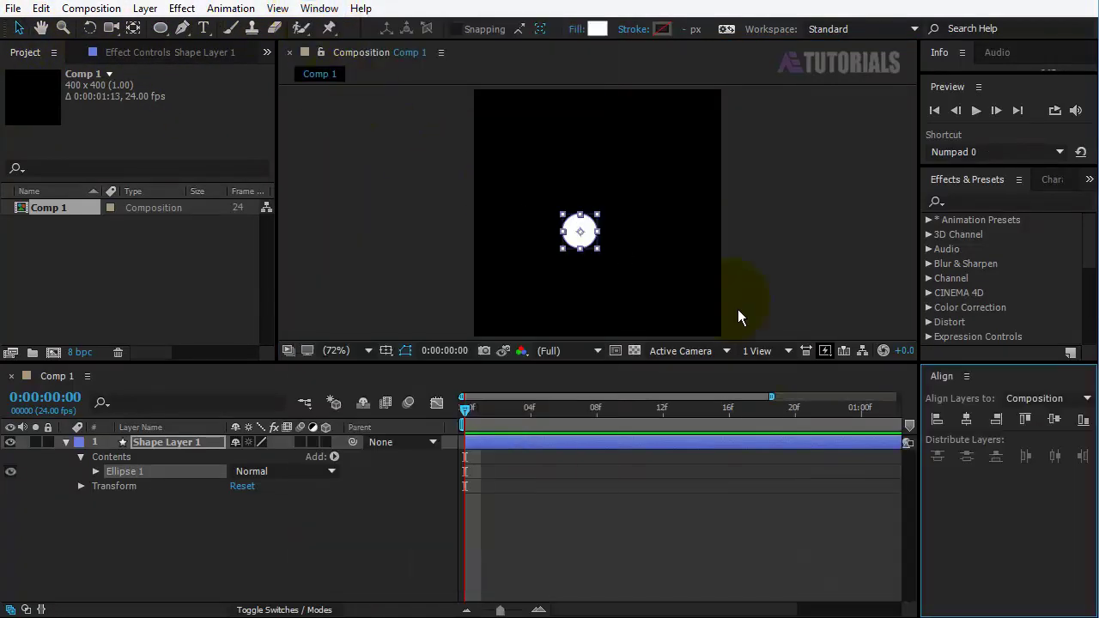
left_click(967, 420)
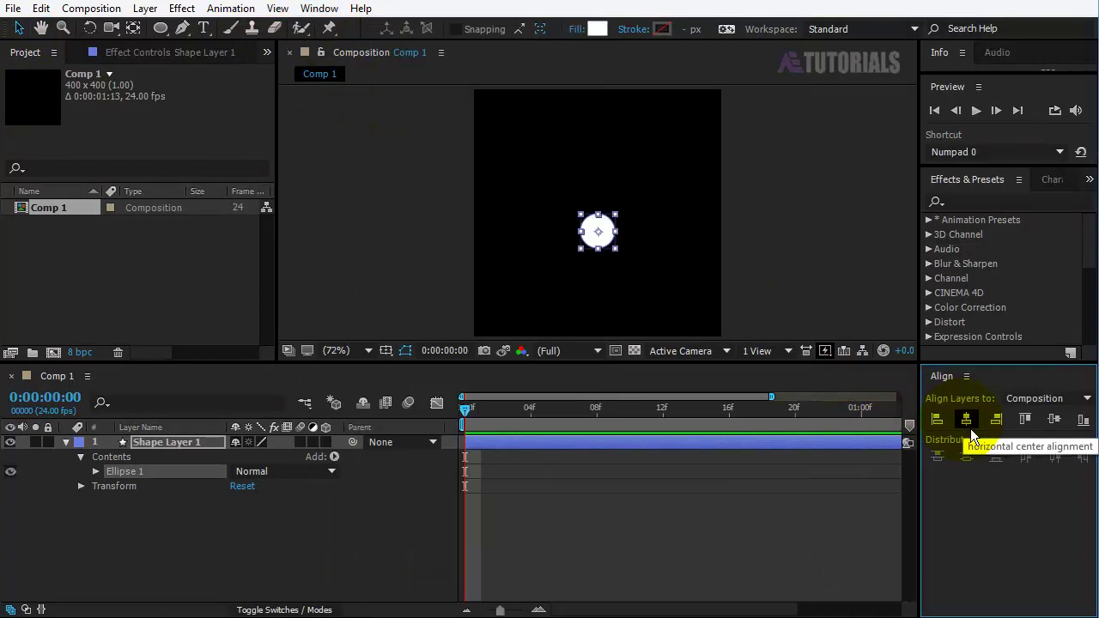
left_click(1085, 429)
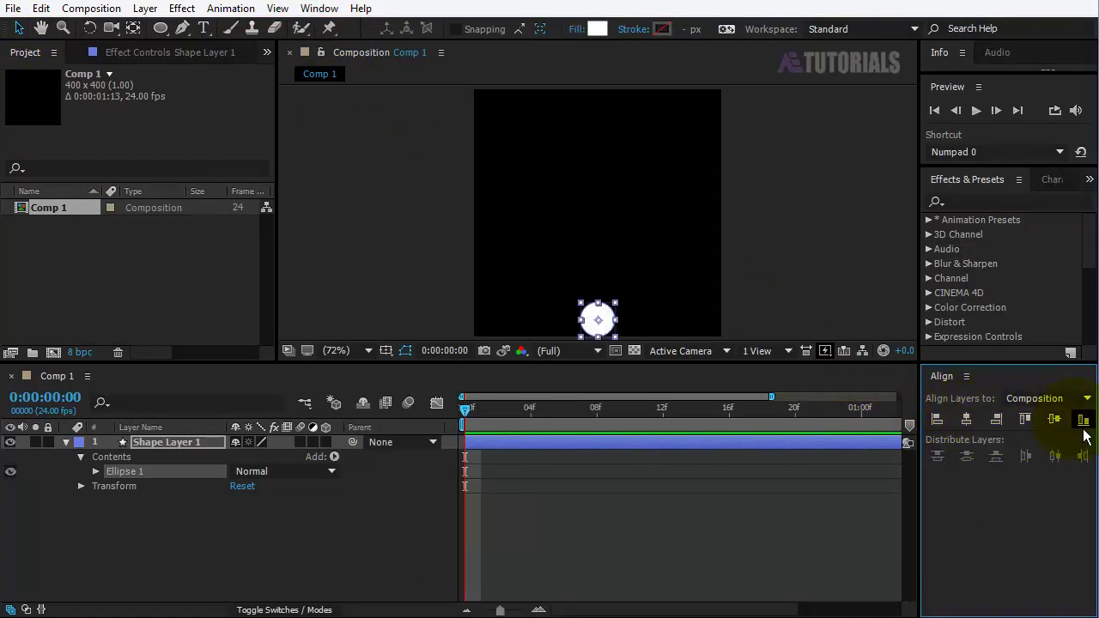
left_click(189, 447)
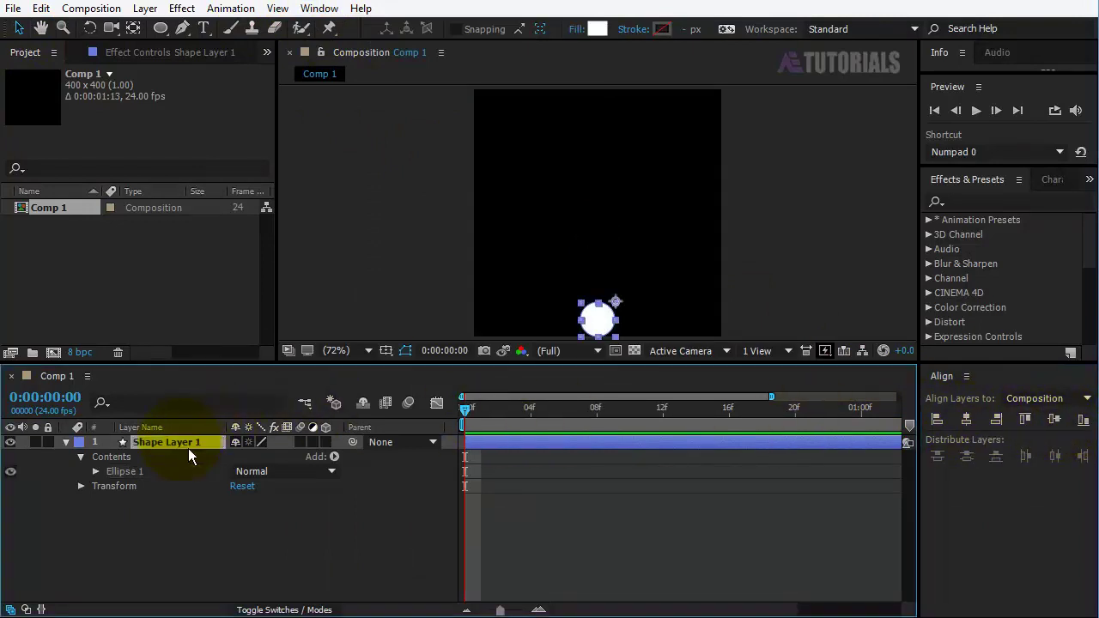
left_click(67, 442)
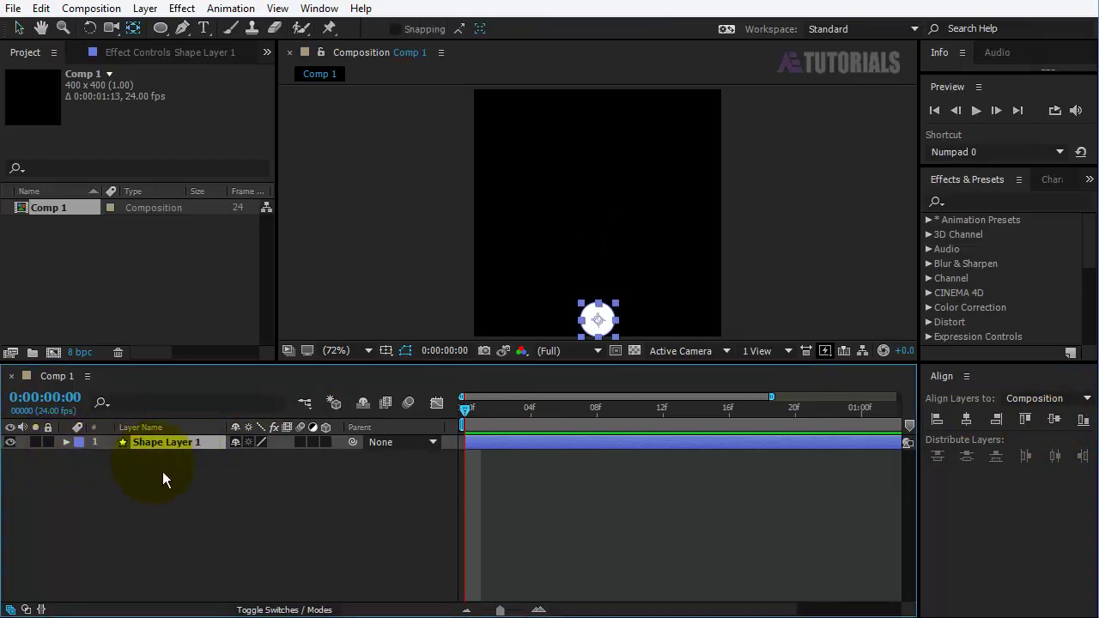
left_click(168, 471)
left_click(182, 28)
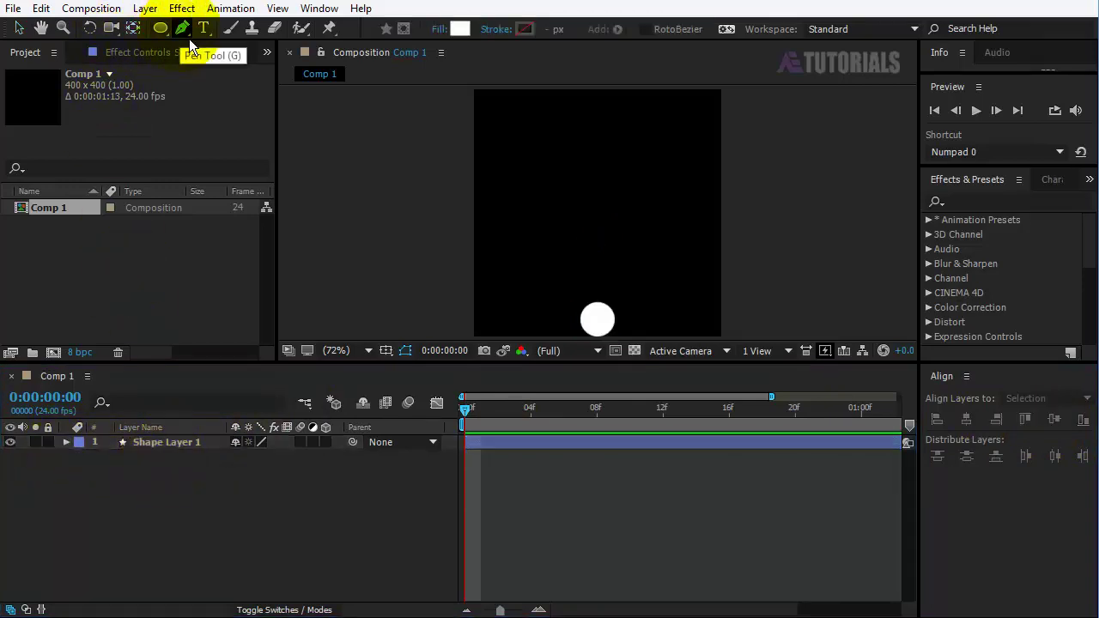
Draw a white vertical rope path with no fill from the ball's centre to the top edge
left_click(442, 29)
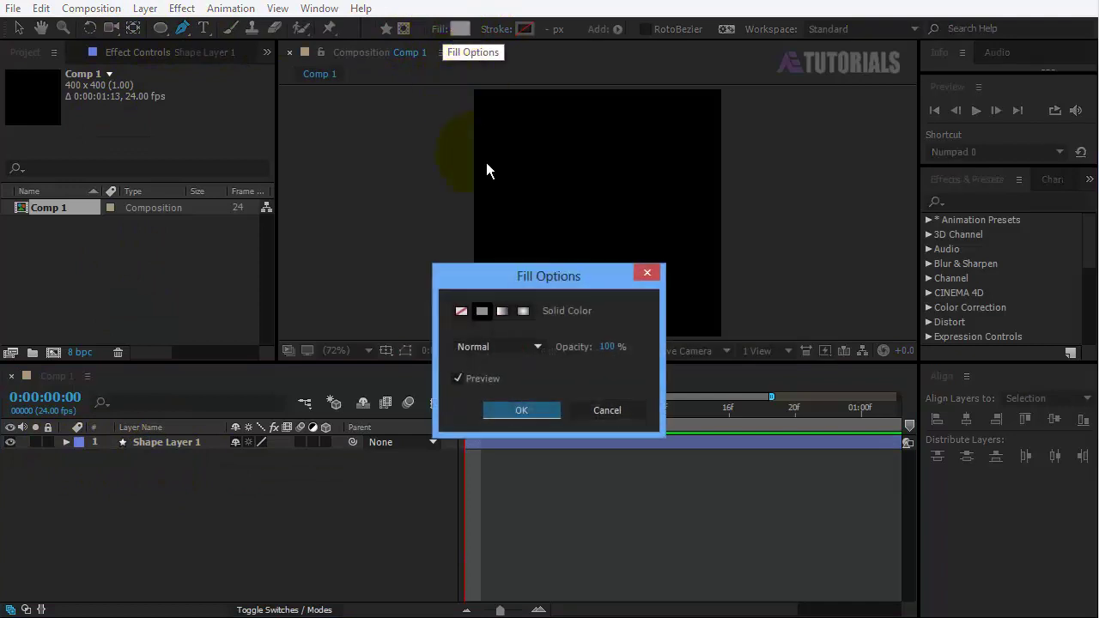
left_click(474, 316)
left_click(515, 414)
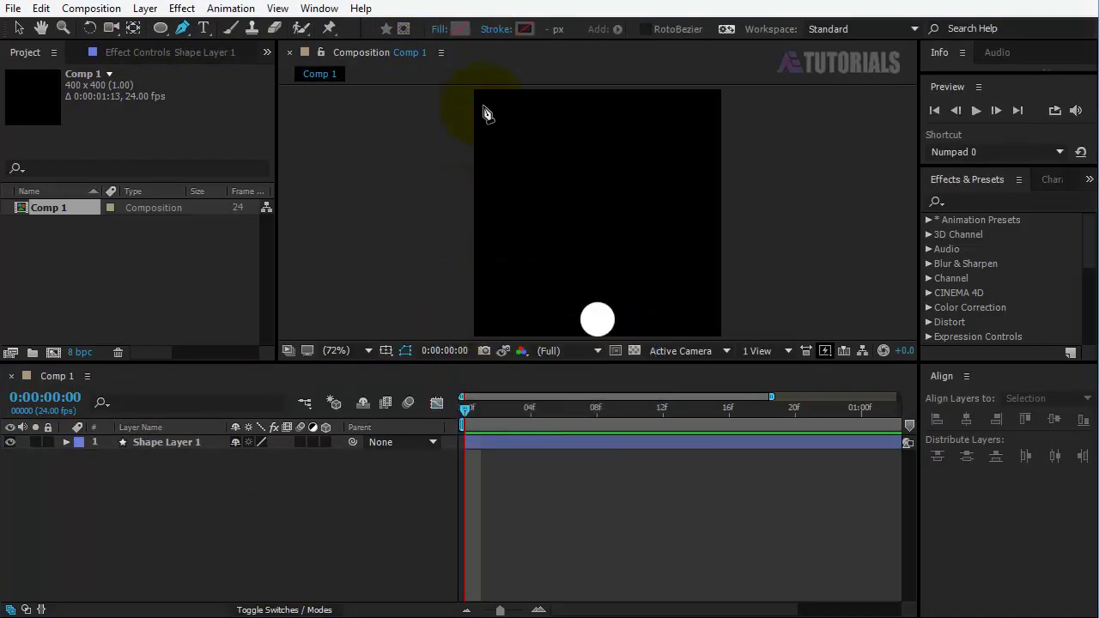
left_click(505, 31)
left_click(486, 316)
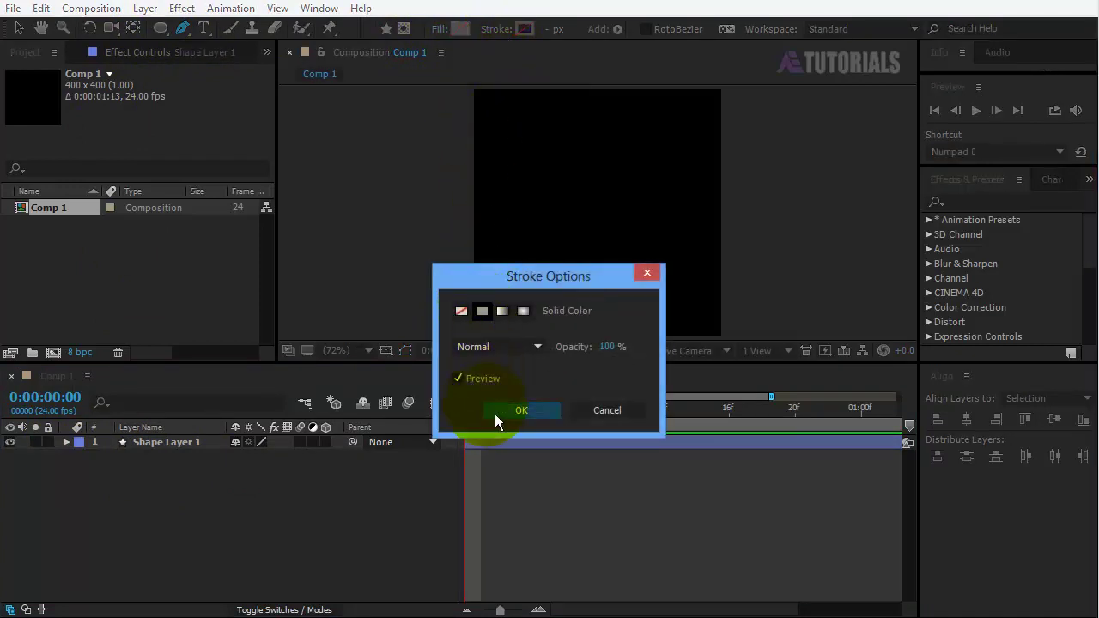
left_click(507, 413)
left_click(555, 29)
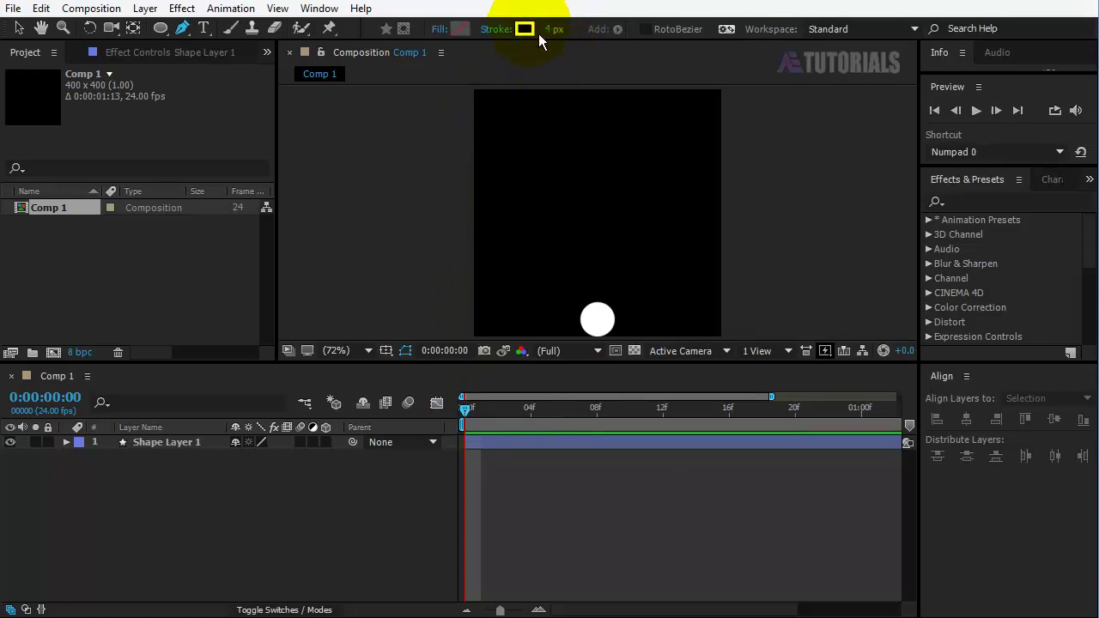
left_click(586, 307)
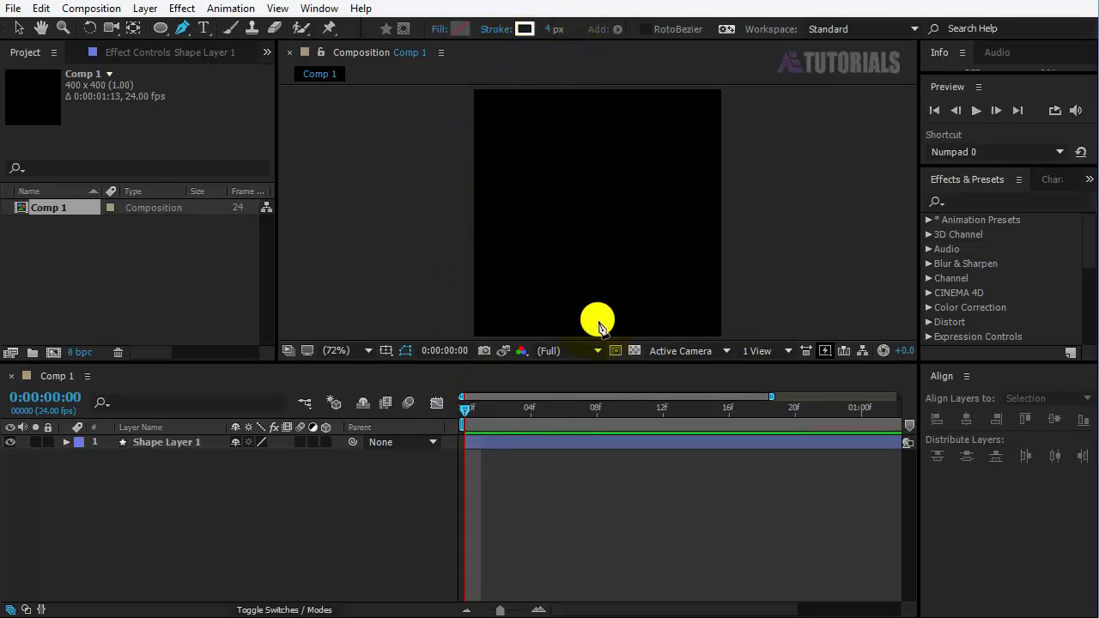
left_click(598, 320)
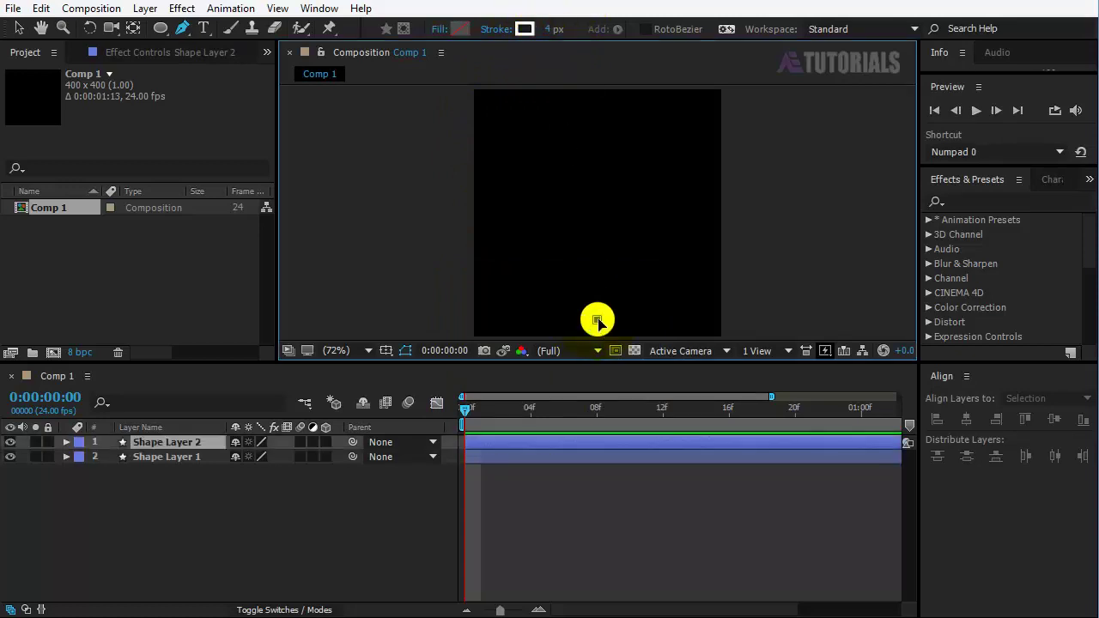
left_click(597, 89)
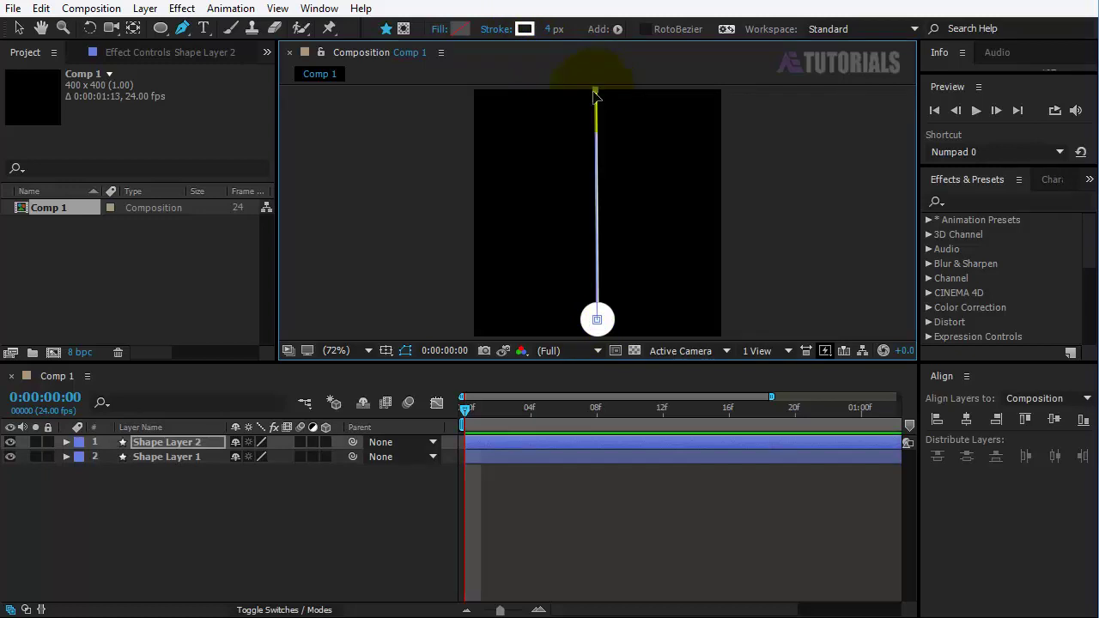
Rename the circle layer Ball and the line layer Rope
left_click(18, 28)
left_click(275, 554)
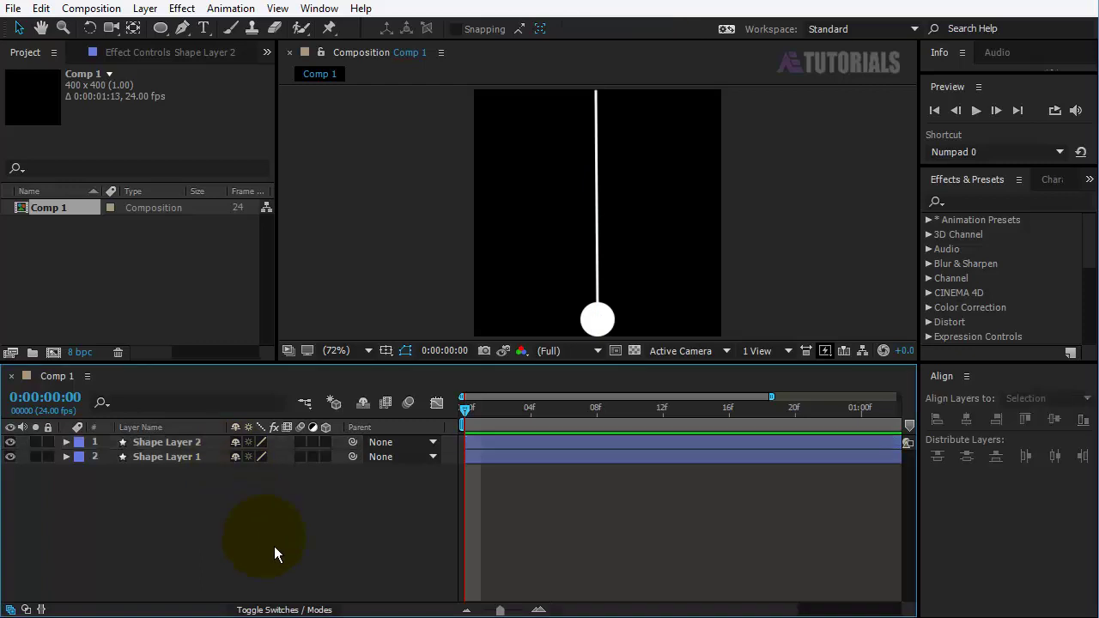
left_click(167, 457)
key("Return")
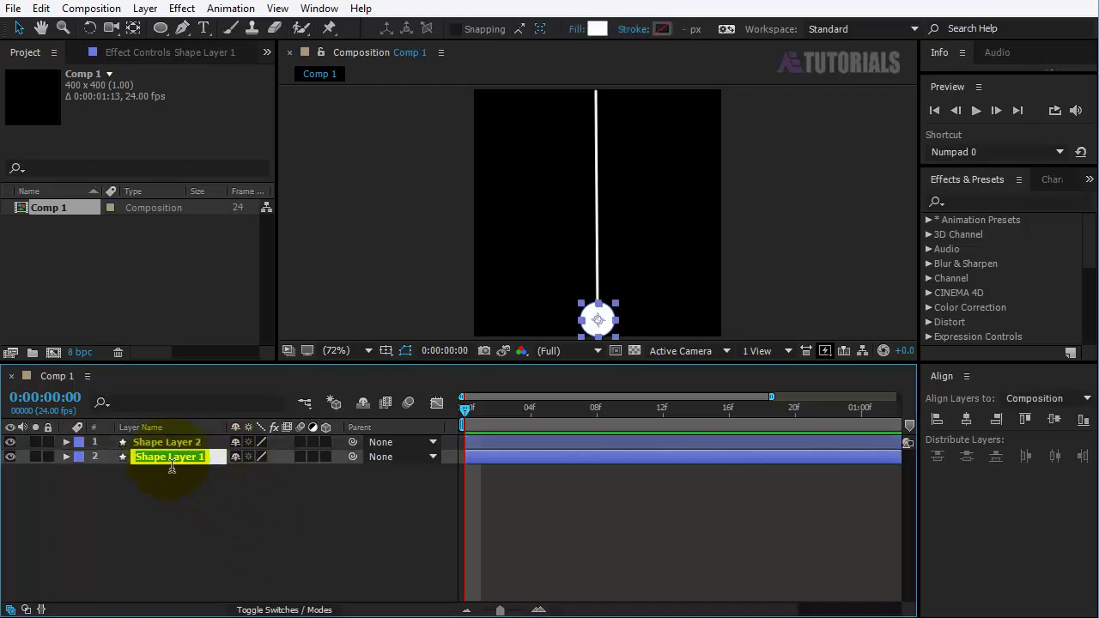
type("Ball")
key("Return")
left_click(182, 442)
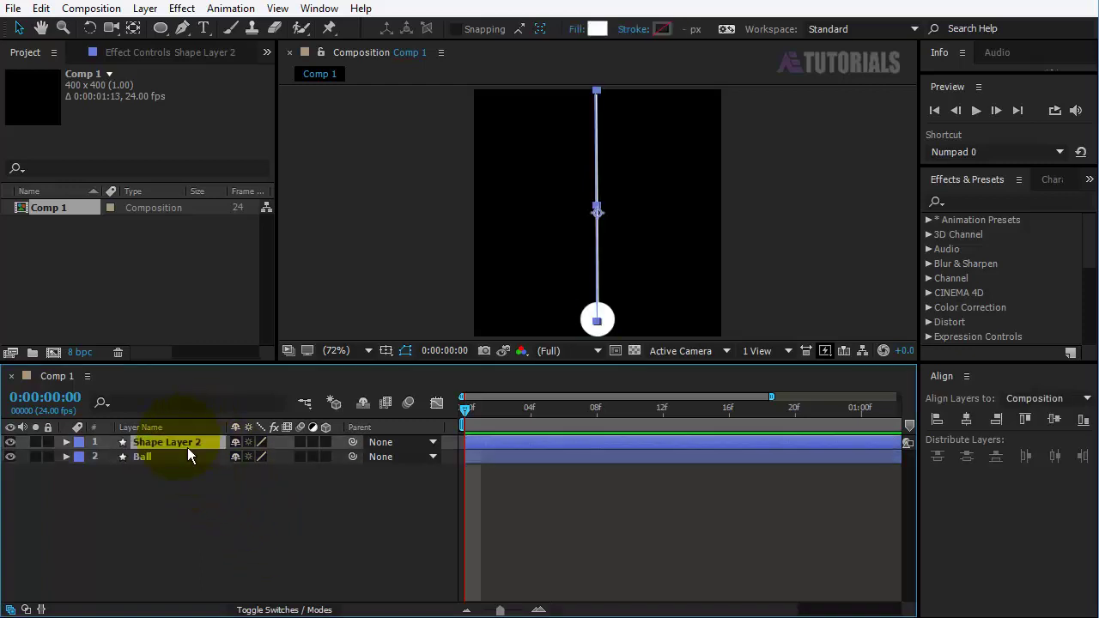
key("Return")
type("Rope")
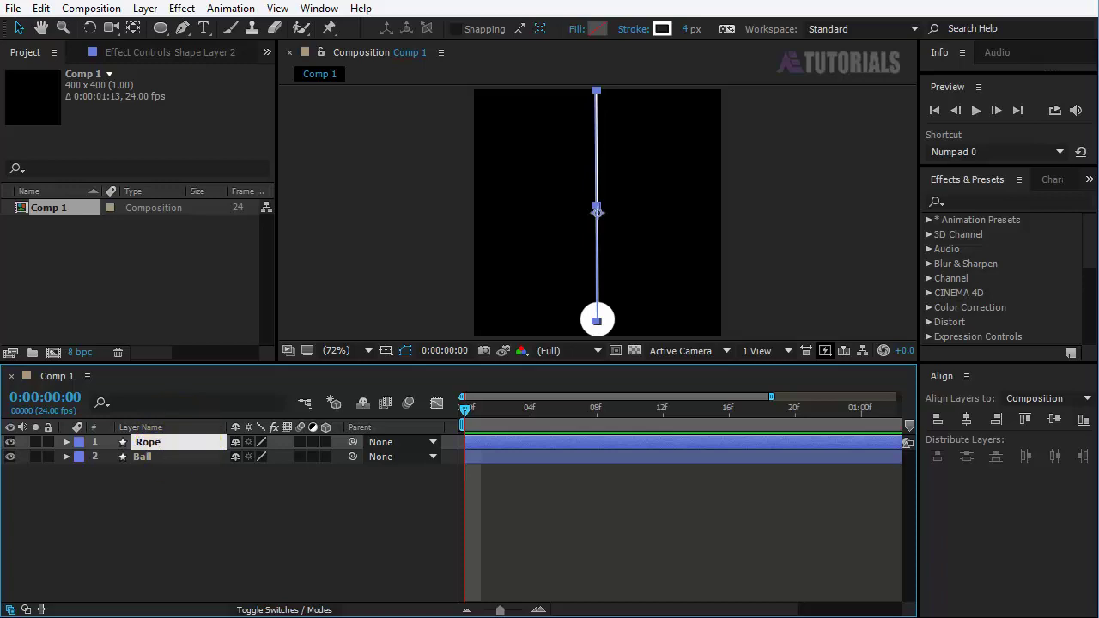
key("Return")
left_click(196, 520)
left_click(121, 464)
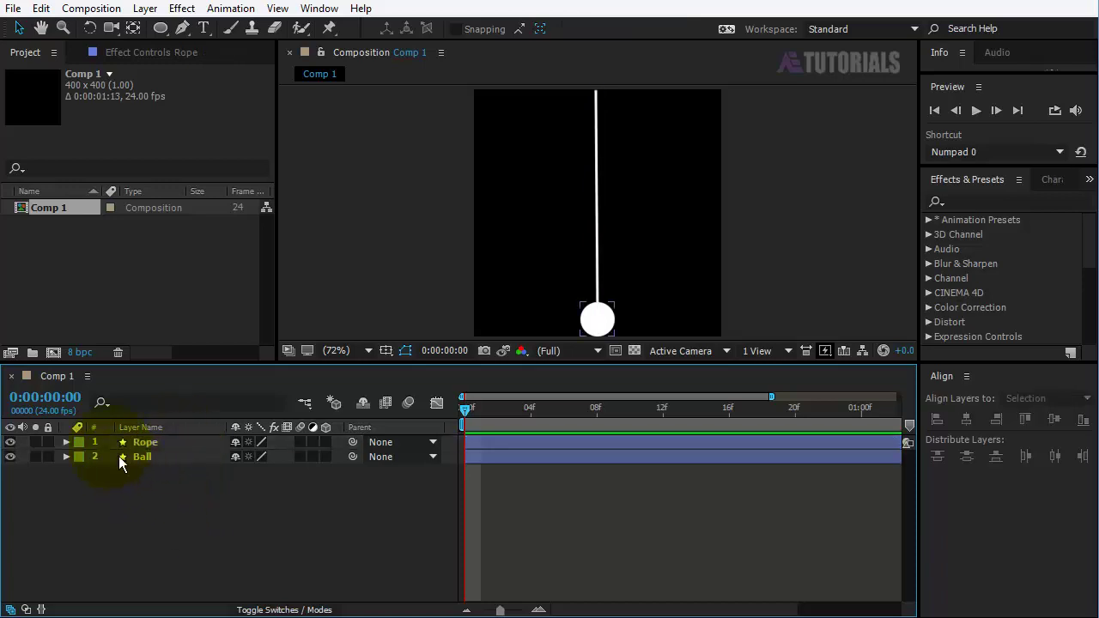
Create Comp 2 at 1920×1080 with the aspect ratio unlocked
left_click(55, 357)
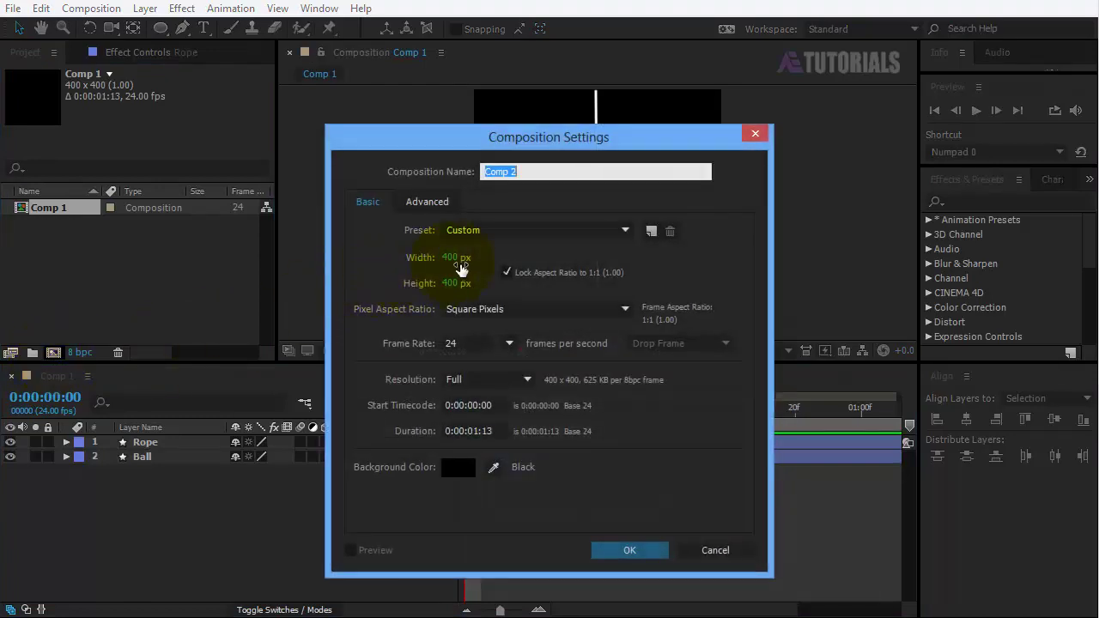
left_click(452, 258)
type("19")
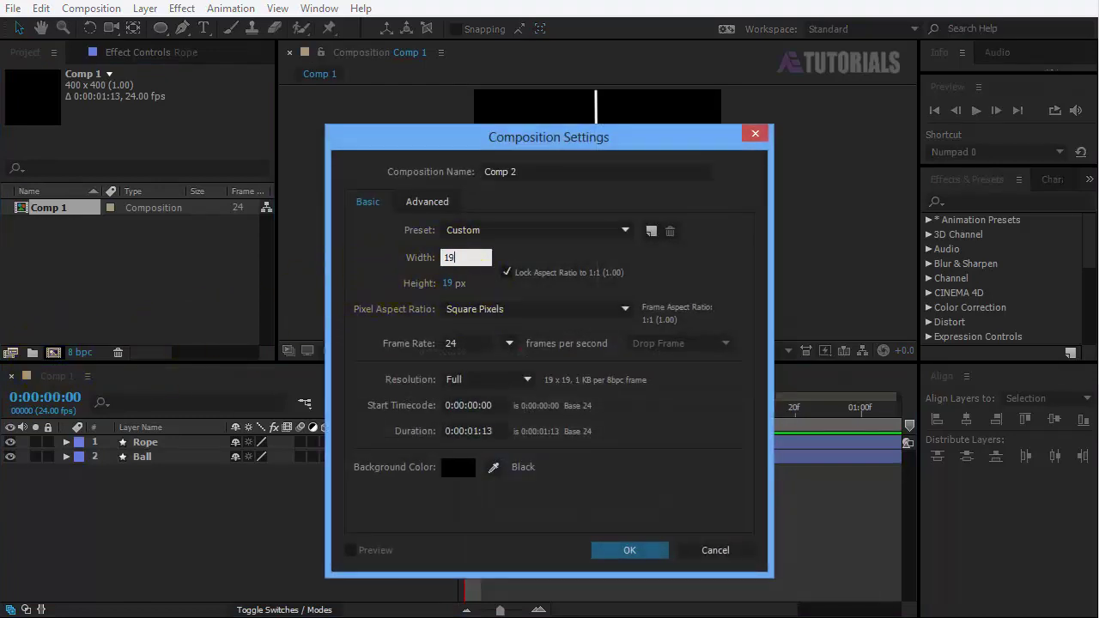
type("20")
left_click(506, 272)
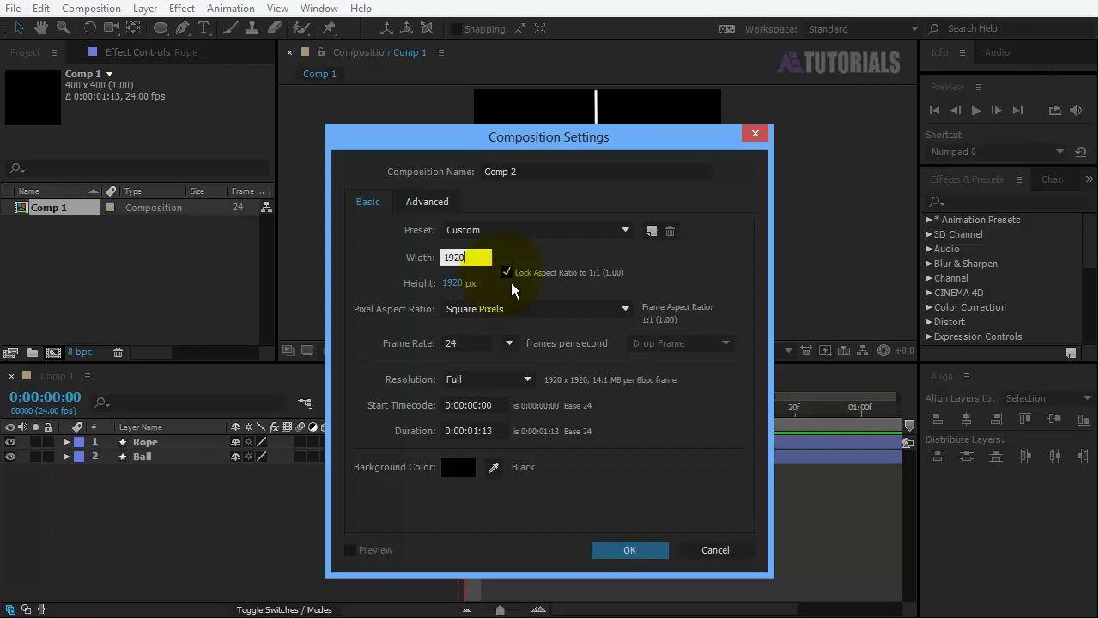
left_click(453, 284)
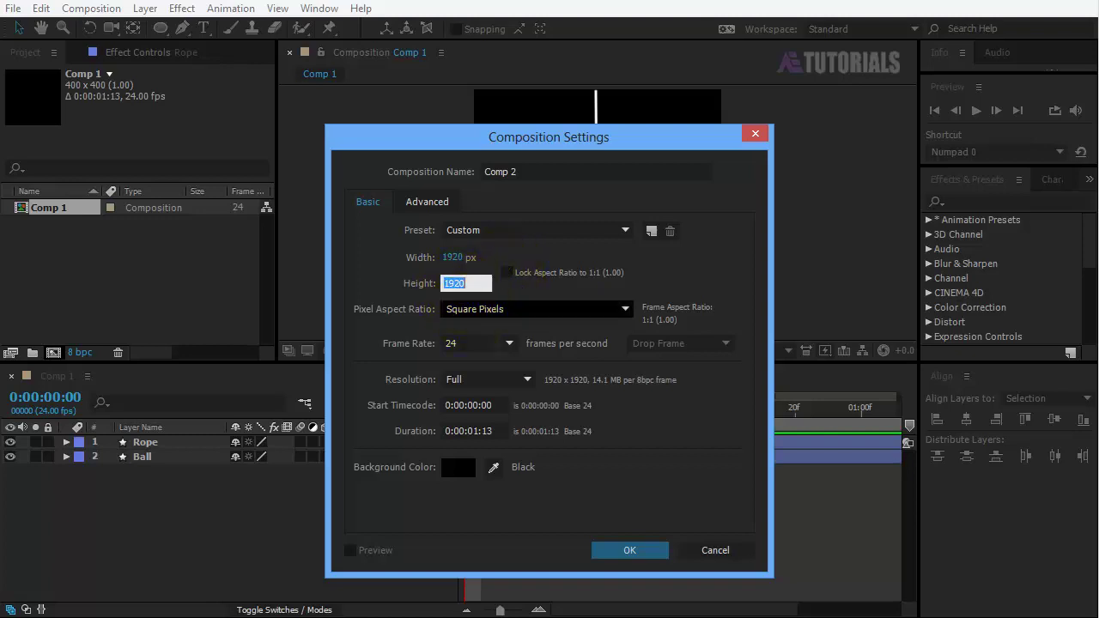
type("1080")
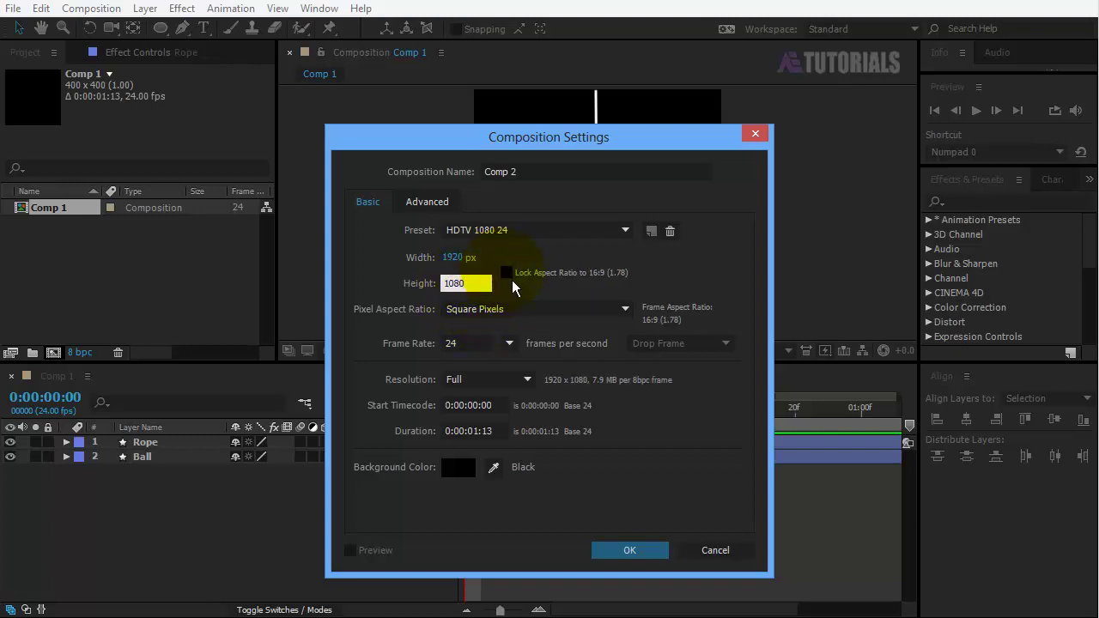
left_click(507, 273)
left_click(618, 554)
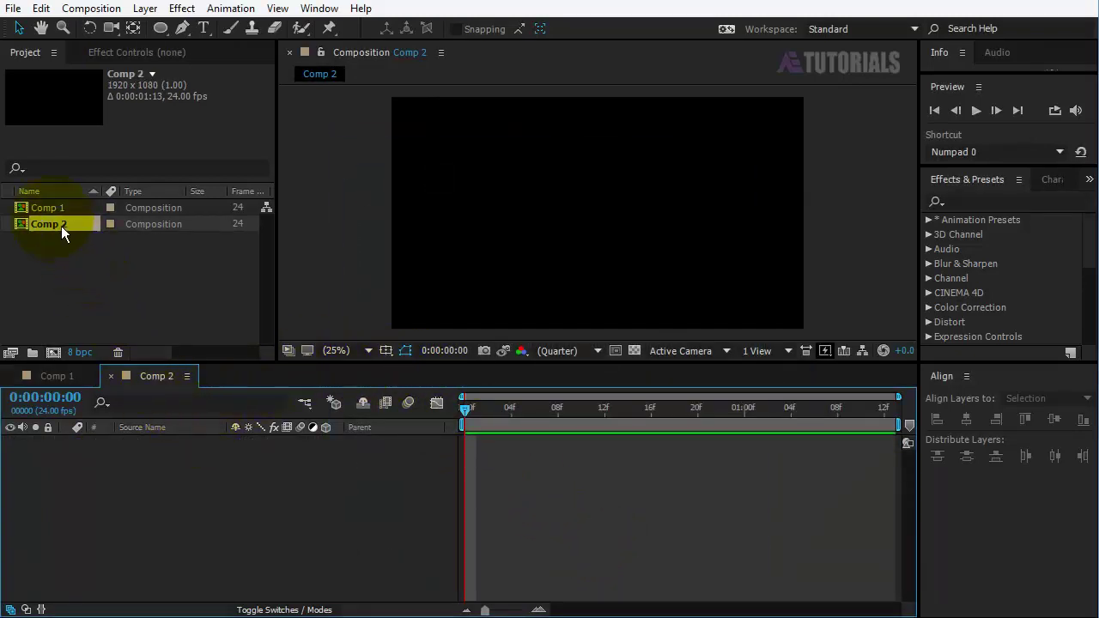
Drag Comp 1 into the Comp 2 timeline and duplicate the layer with Ctrl+D
left_click_drag(61, 211, 145, 467)
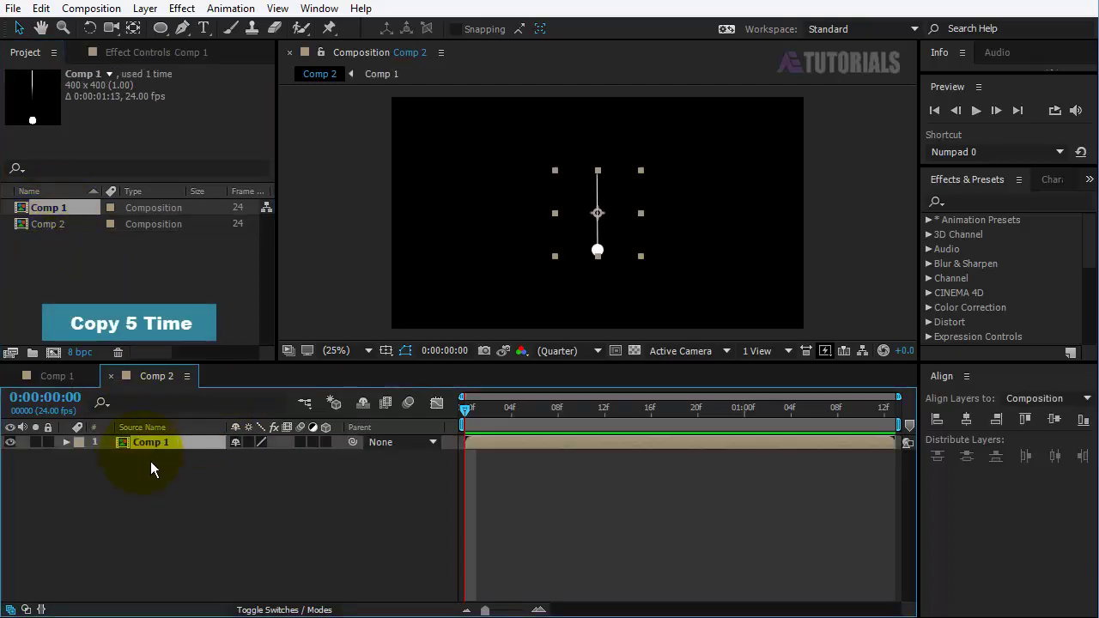
key("ctrl+d")
key("ctrl+d")
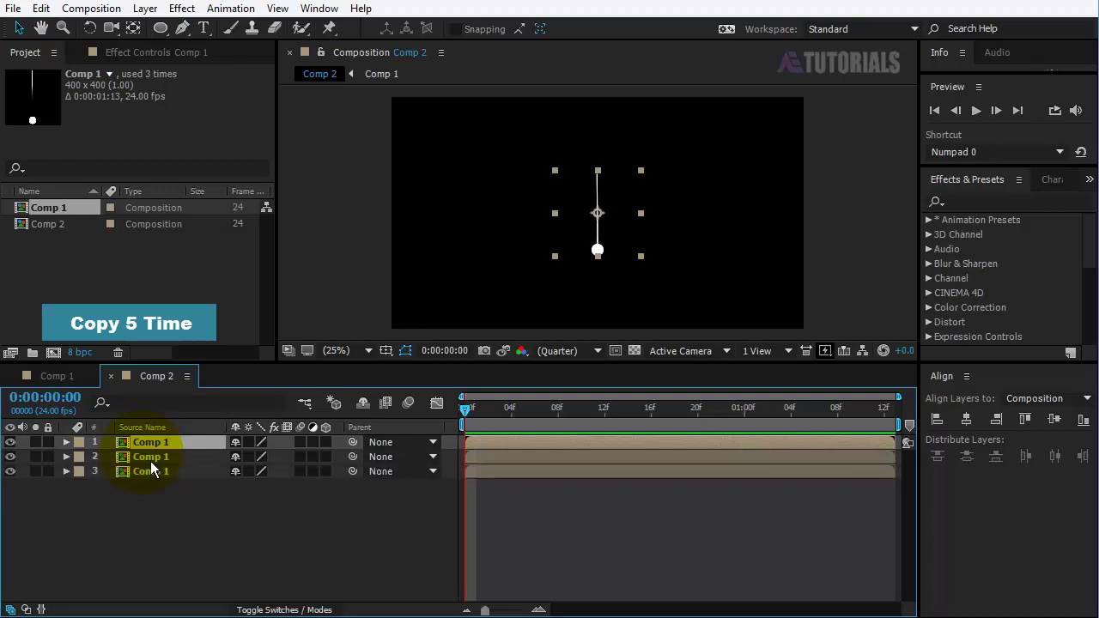
key("ctrl+d")
key("ctrl+d")
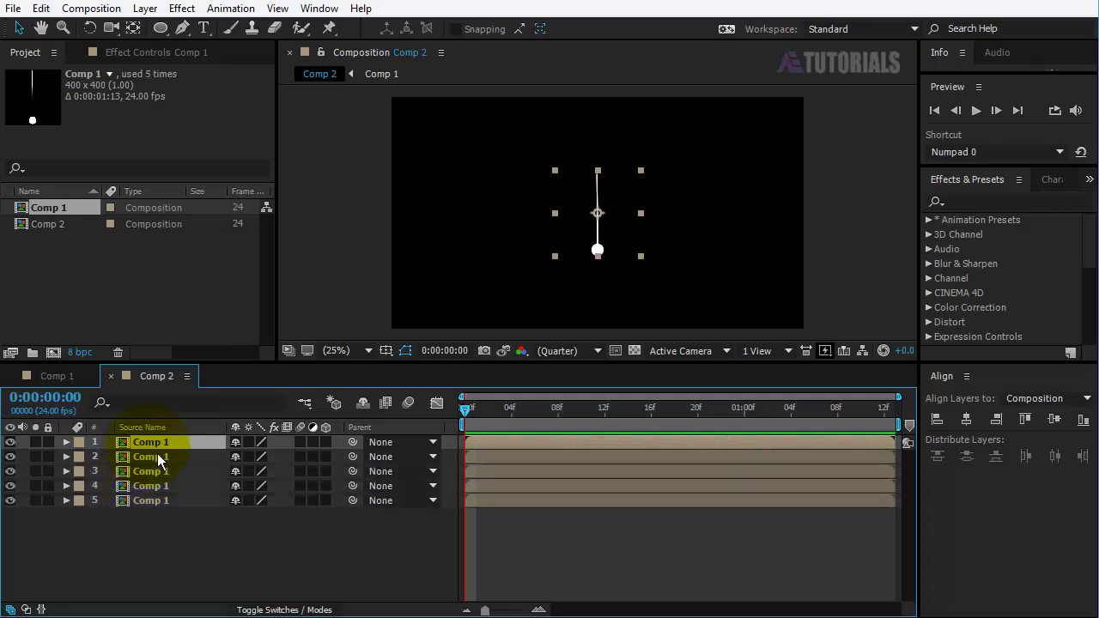
Rename the five Comp 1 layers 1, 2, 3, 4 and 5
key("Return")
type("1")
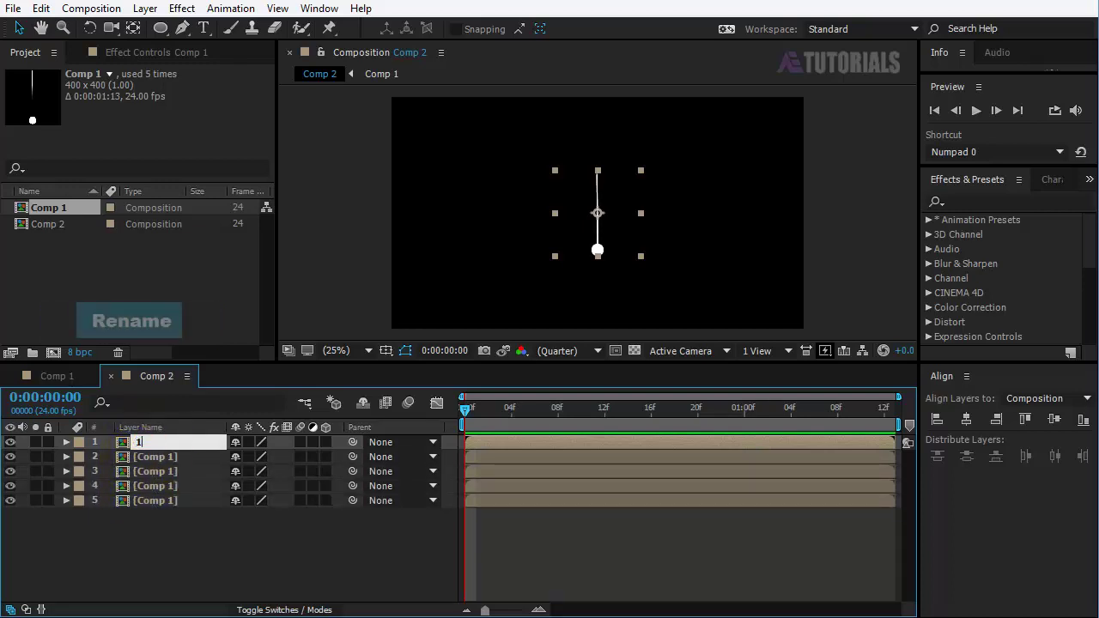
key("Tab")
type("2")
key("Tab")
type("3")
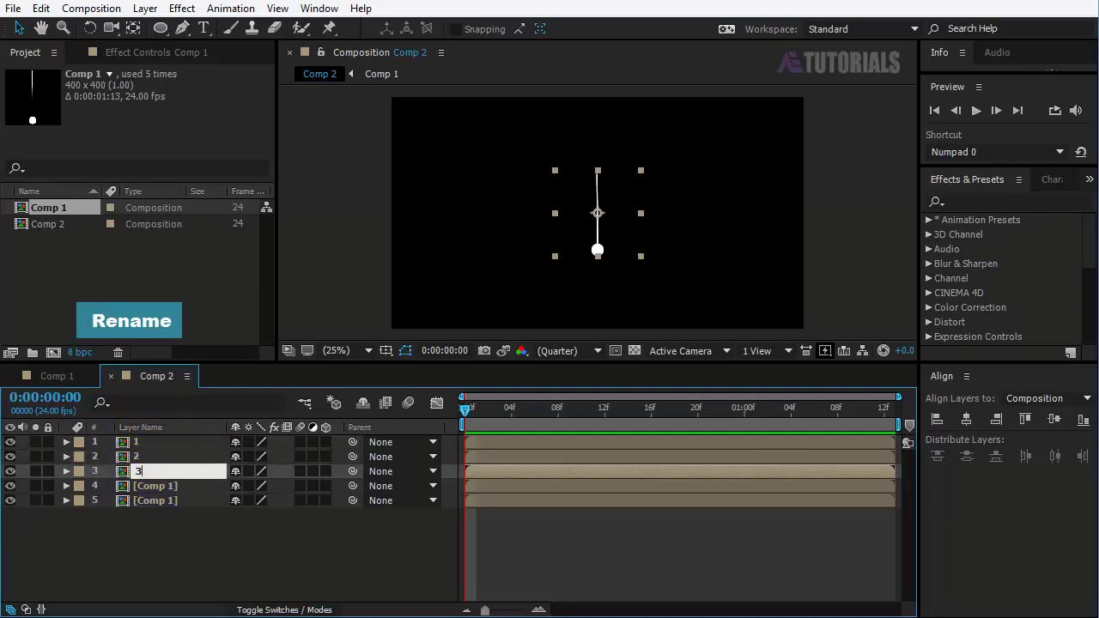
key("Tab")
type("4")
key("Tab")
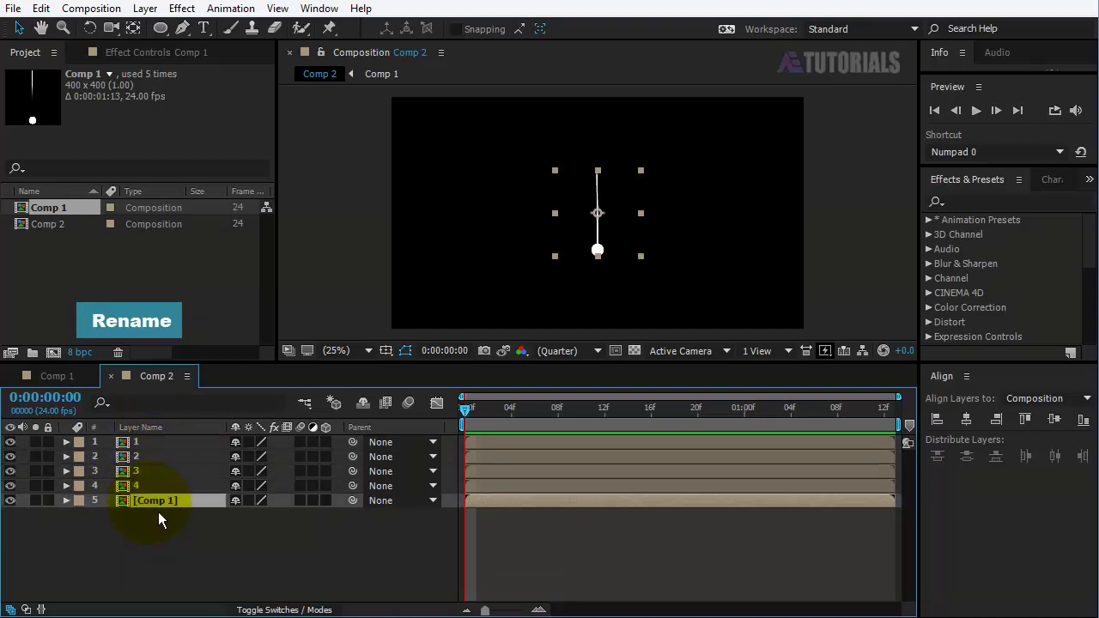
type("5")
key("Return")
left_click(150, 455)
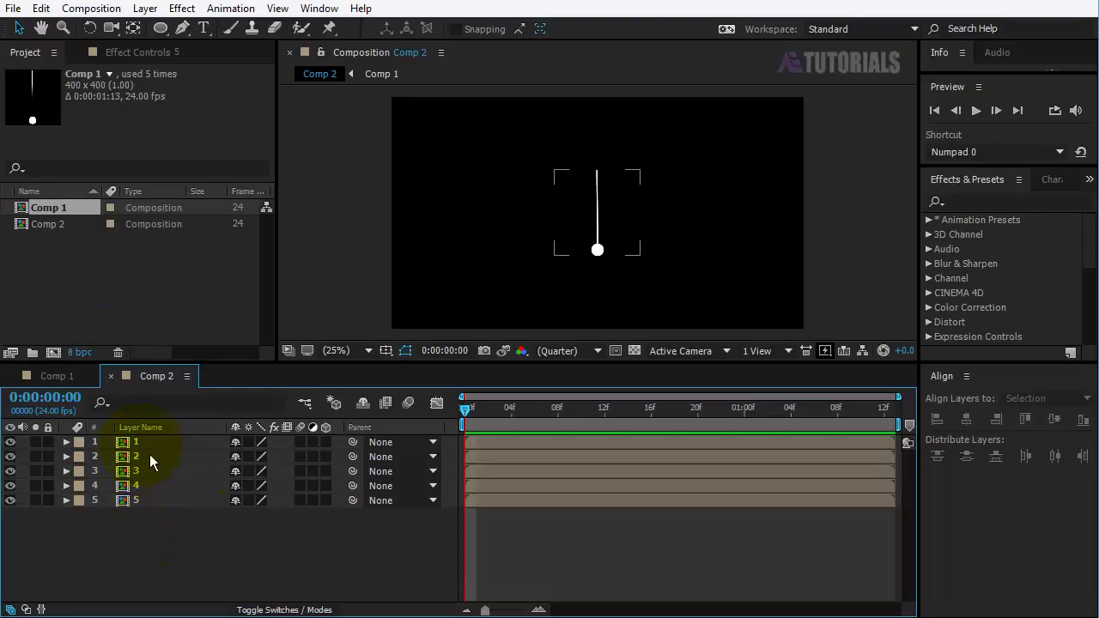
key("F2")
left_click(352, 350)
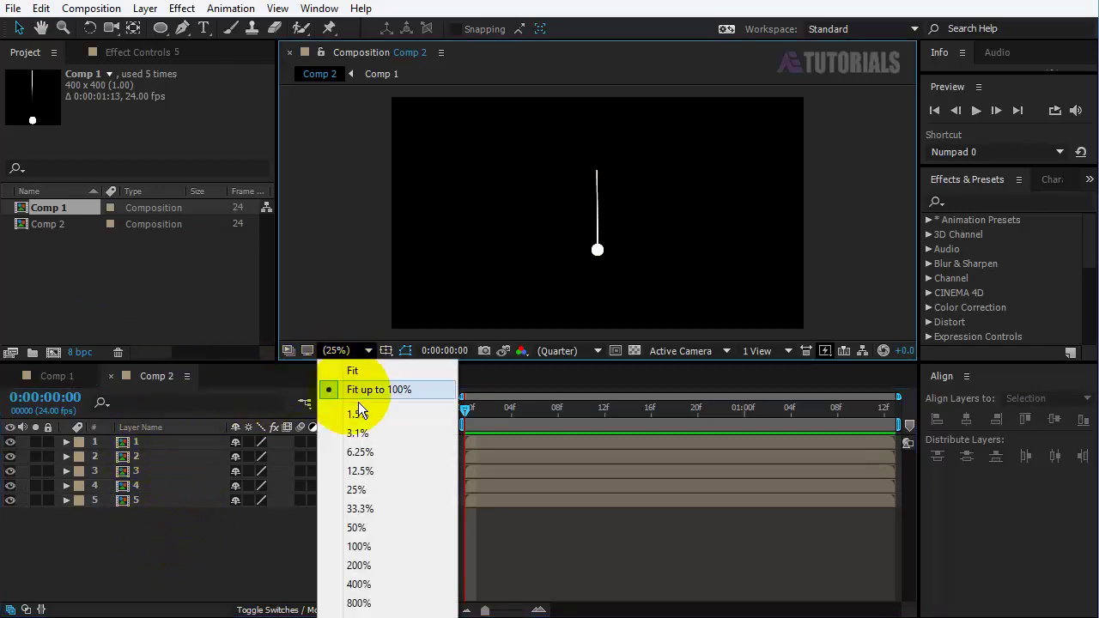
At 50% zoom, nudge pendulums 2 and 1 left so their balls touch the middle one
left_click(361, 526)
left_click(151, 456)
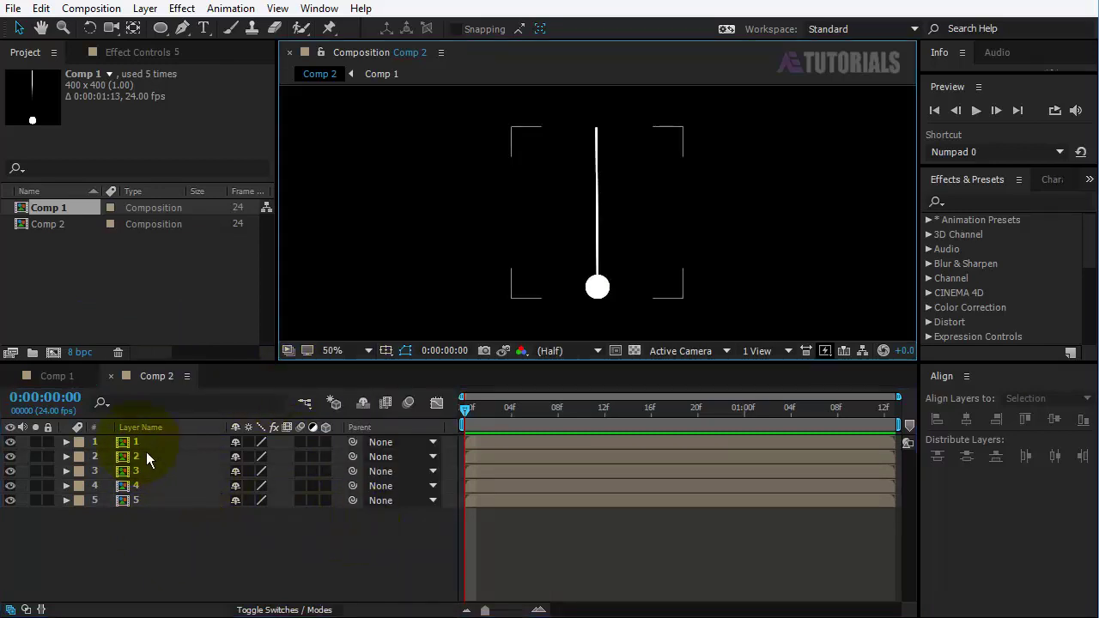
left_click(148, 463)
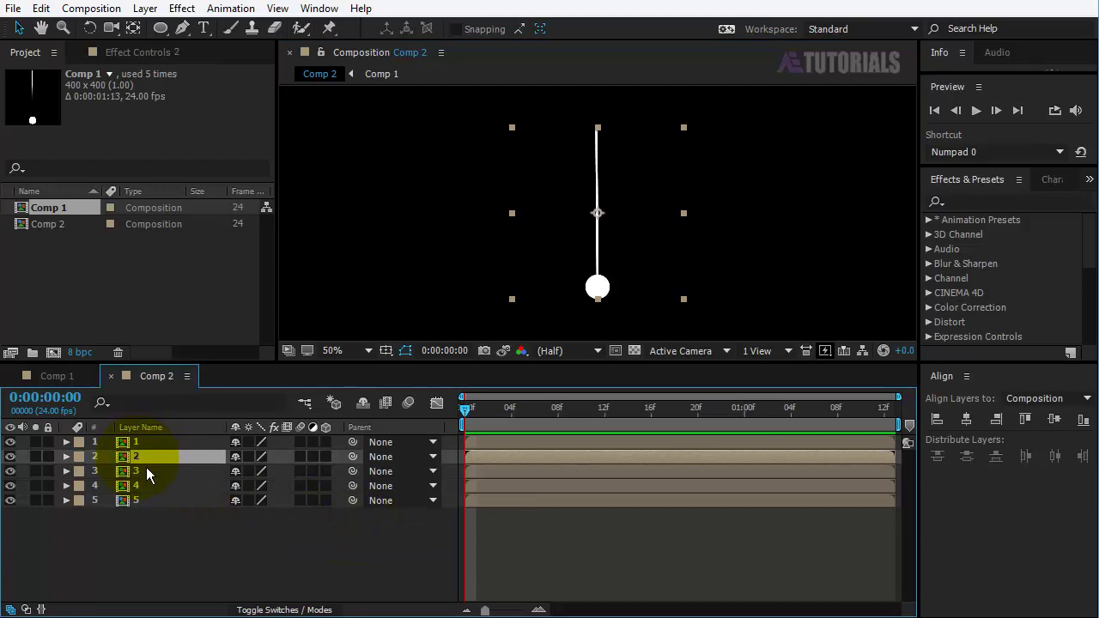
key("shift+Left")
key("shift+Left")
key("shift+Left")
key("shift+Left")
key("shift+Left")
key("shift+Left")
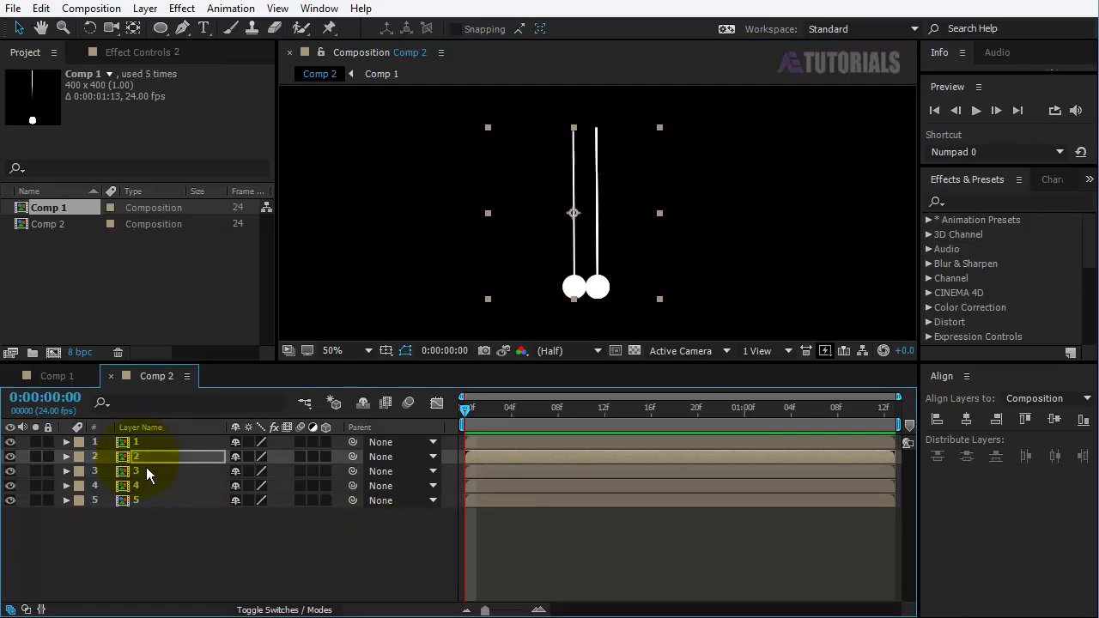
key("Left")
key("Left")
key("Left")
key("Right")
key("Right")
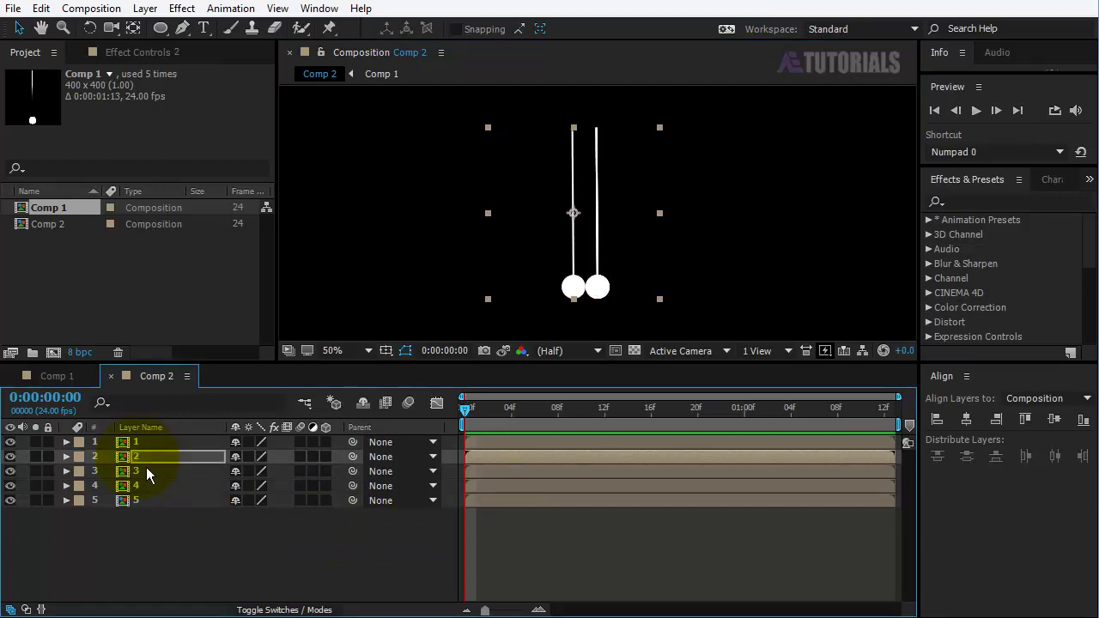
key("ctrl+Up")
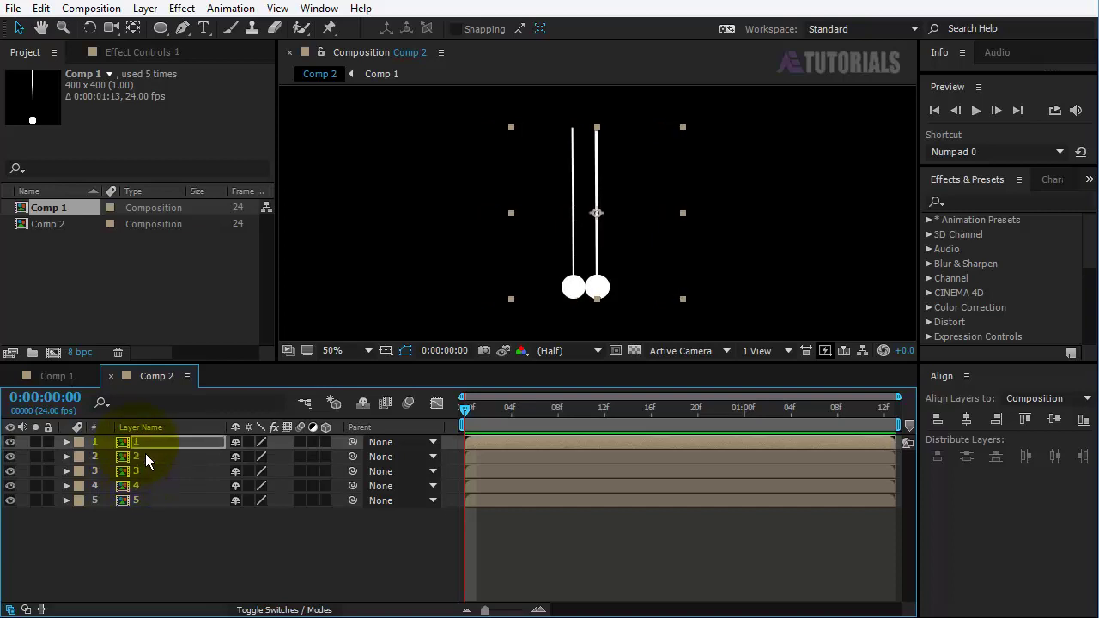
key("shift+Left")
key("shift+Left")
key("shift+Left")
key("shift+Left")
key("shift+Left")
key("shift+Left")
key("shift+Left")
key("shift+Left")
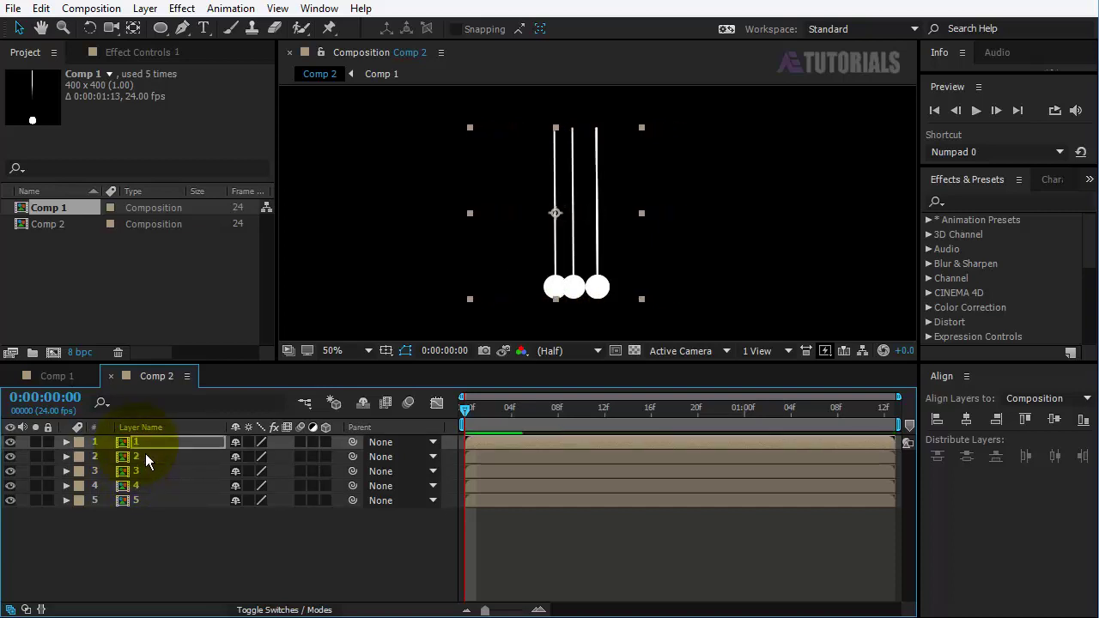
key("Left")
key("Left")
key("Left")
key("Left")
key("Left")
key("Left")
key("Left")
key("Left")
key("Left")
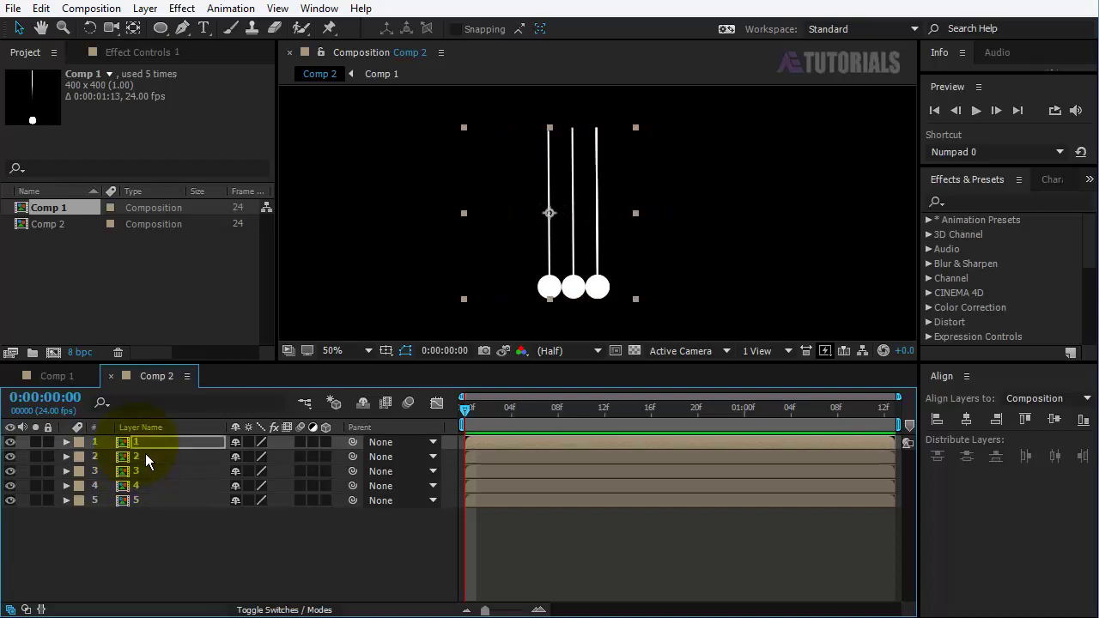
Nudge pendulums 4 and 5 right so all five balls touch in a row
left_click(149, 492)
key("shift+Right")
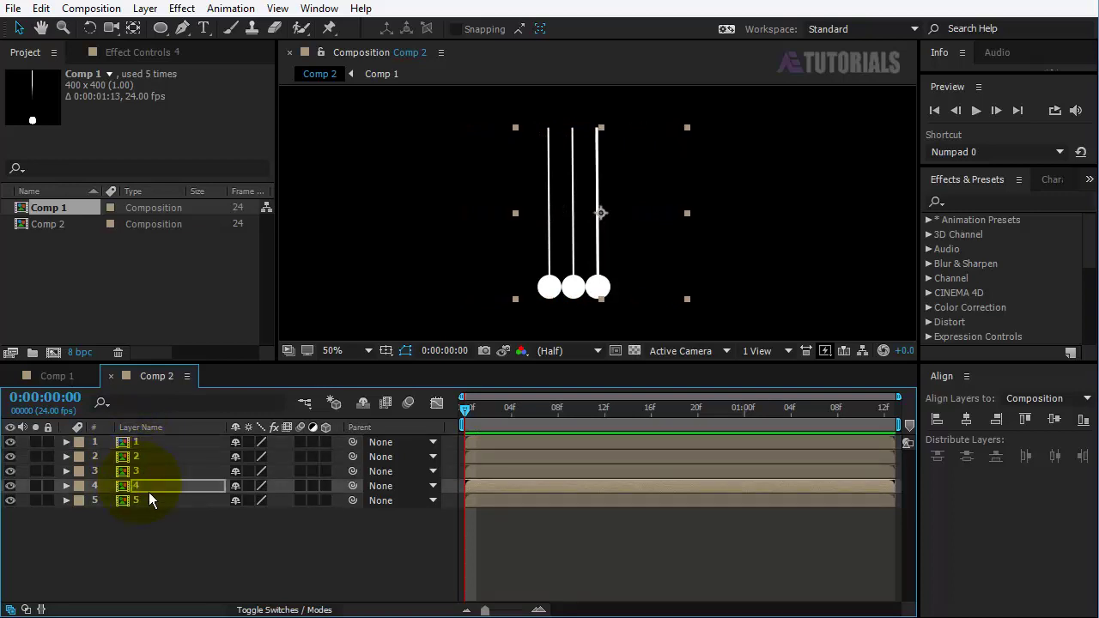
key("shift+Right")
key("shift+Right")
key("shift+Right")
key("shift+Right")
key("shift+Right")
key("Left")
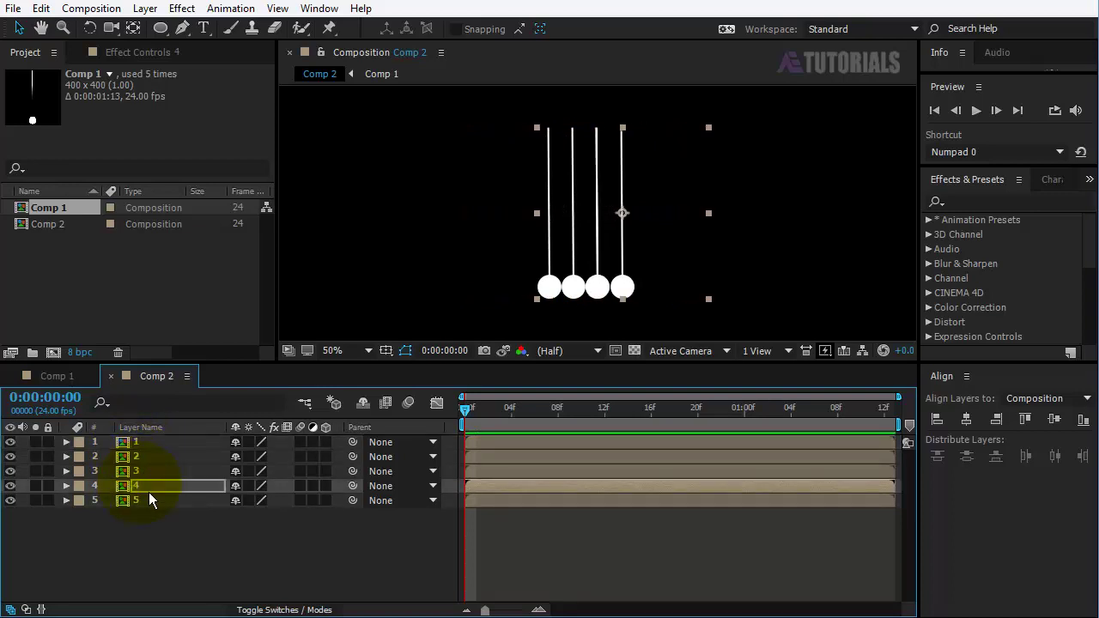
key("Left")
left_click(150, 503)
key("shift+Right")
key("shift+Right")
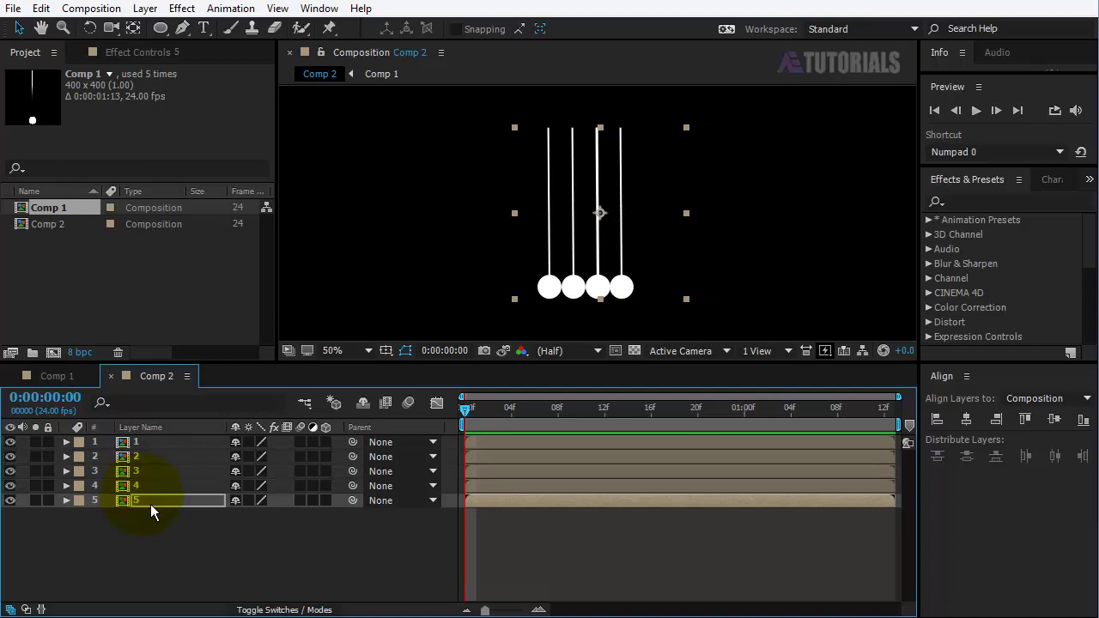
key("shift+Right")
key("shift+Right")
key("shift+Right")
key("shift+Right")
key("shift+Right")
key("shift+Right")
key("shift+Right")
key("shift+Right")
key("shift+Right")
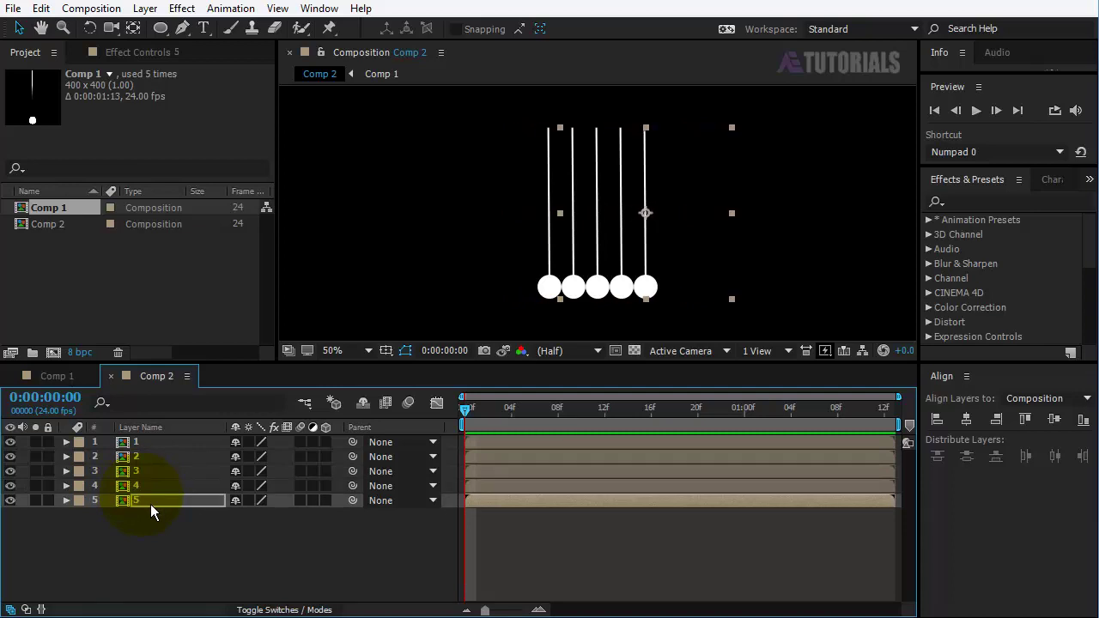
left_click(157, 526)
Pen a level horizontal bar above the five rods and name its layer Line
left_click(182, 28)
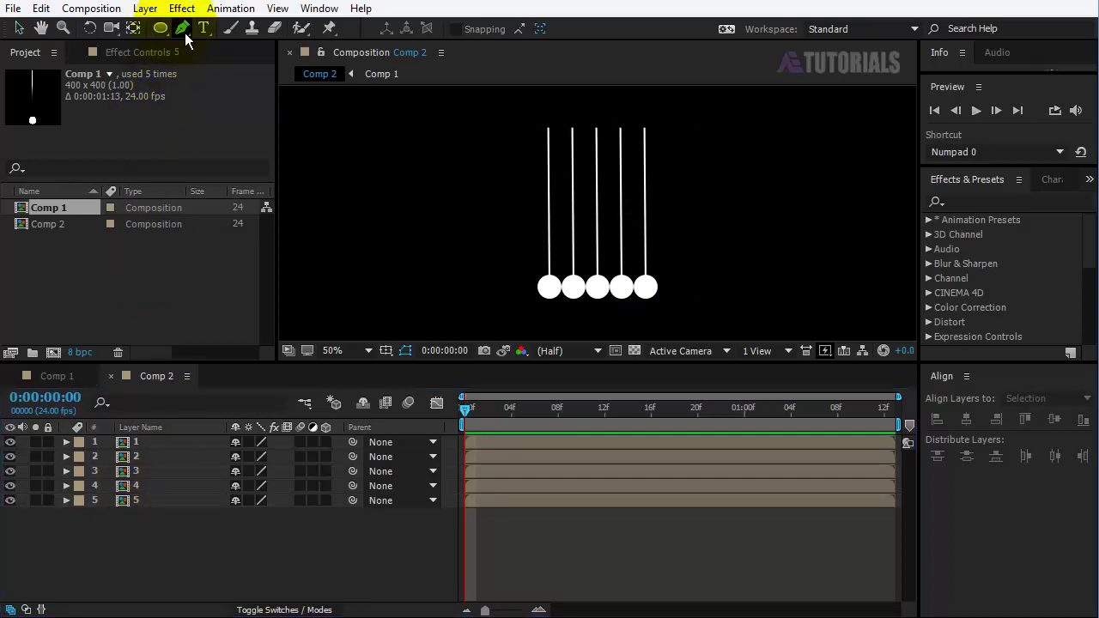
left_click(495, 127)
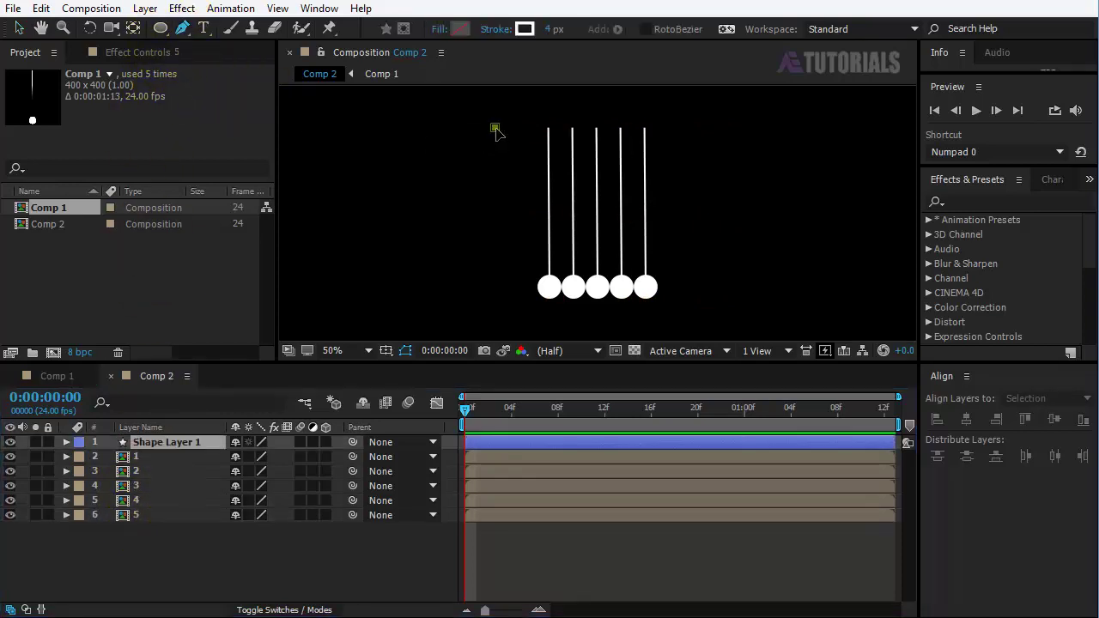
left_click(688, 126)
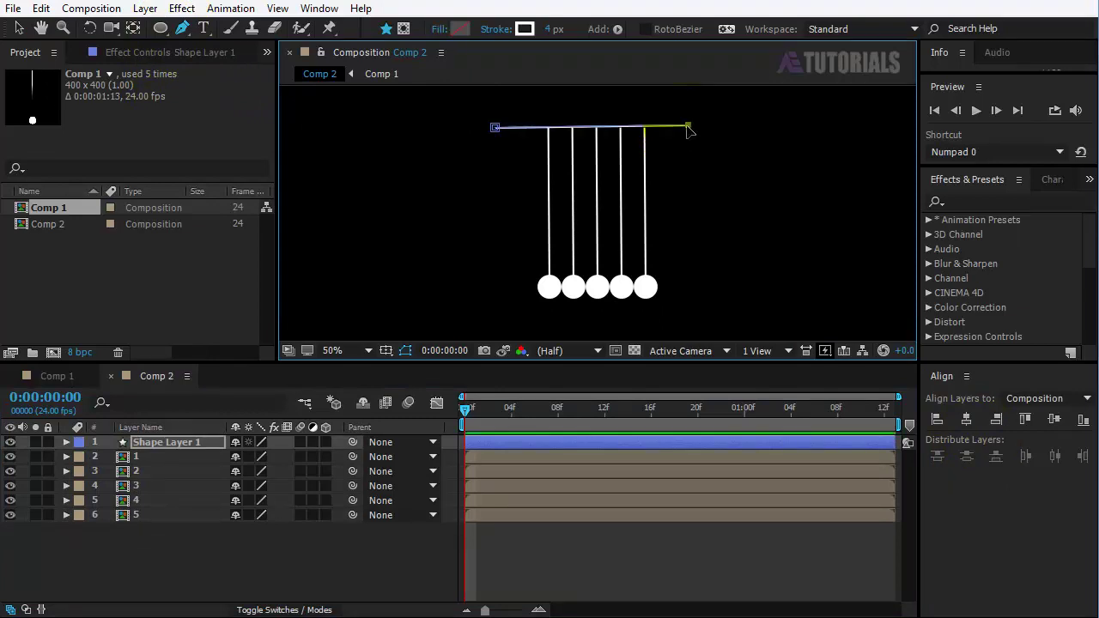
left_click(19, 28)
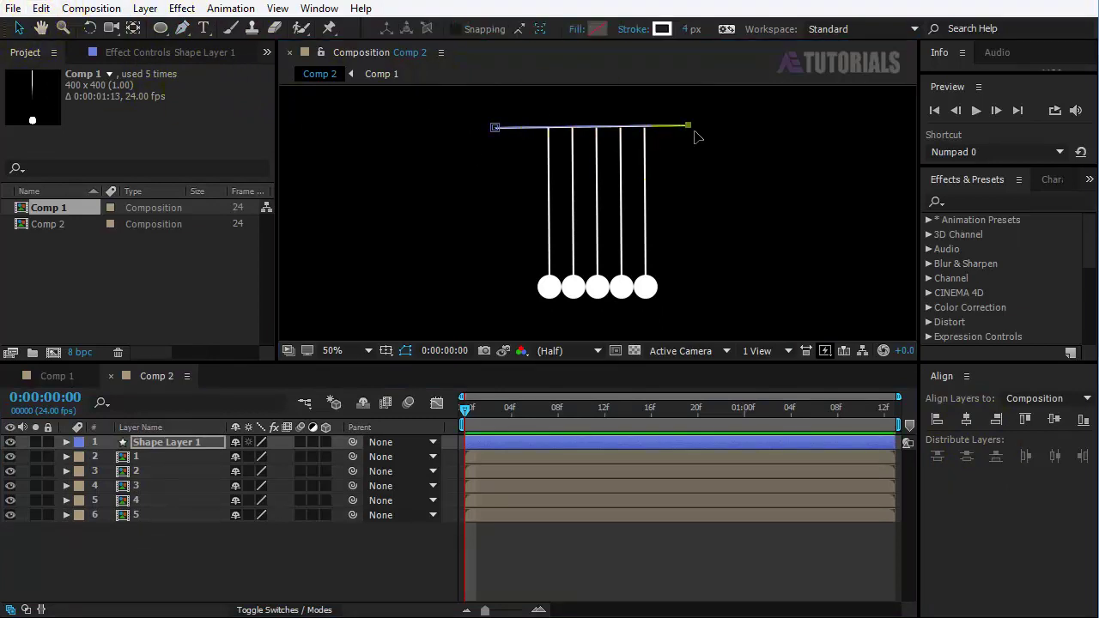
left_click_drag(689, 126, 689, 128)
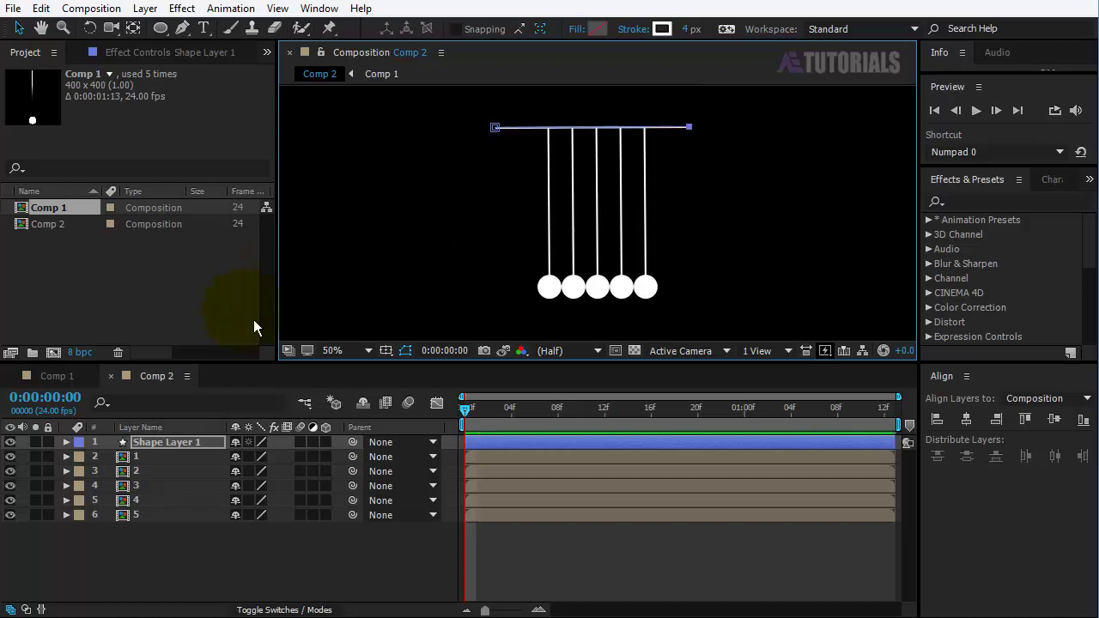
key("Return")
type("Line")
left_click(159, 450)
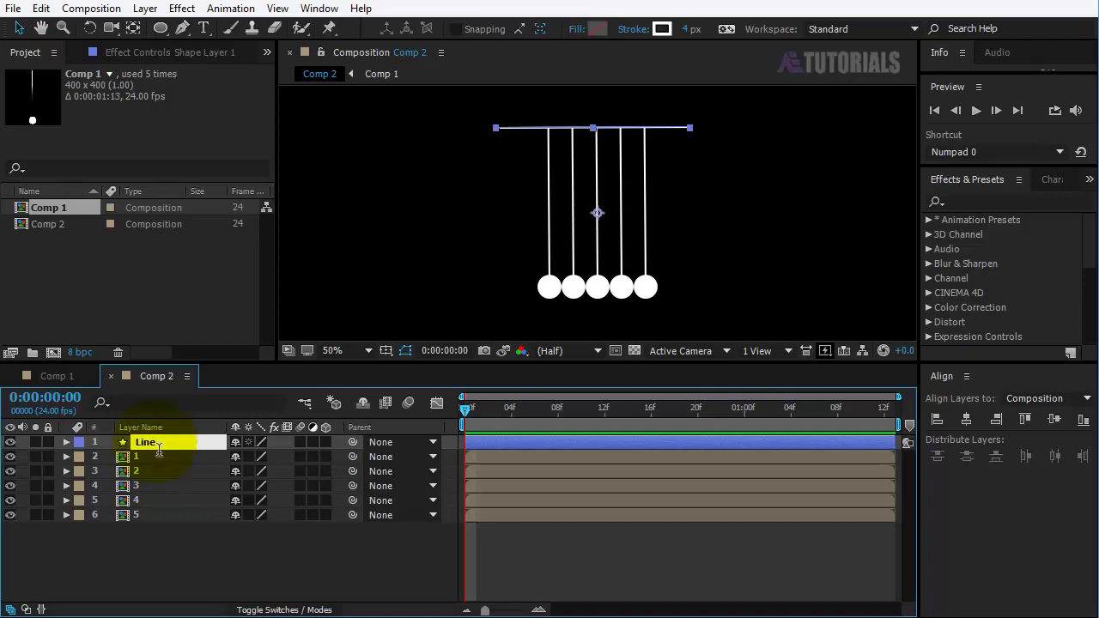
left_click(201, 574)
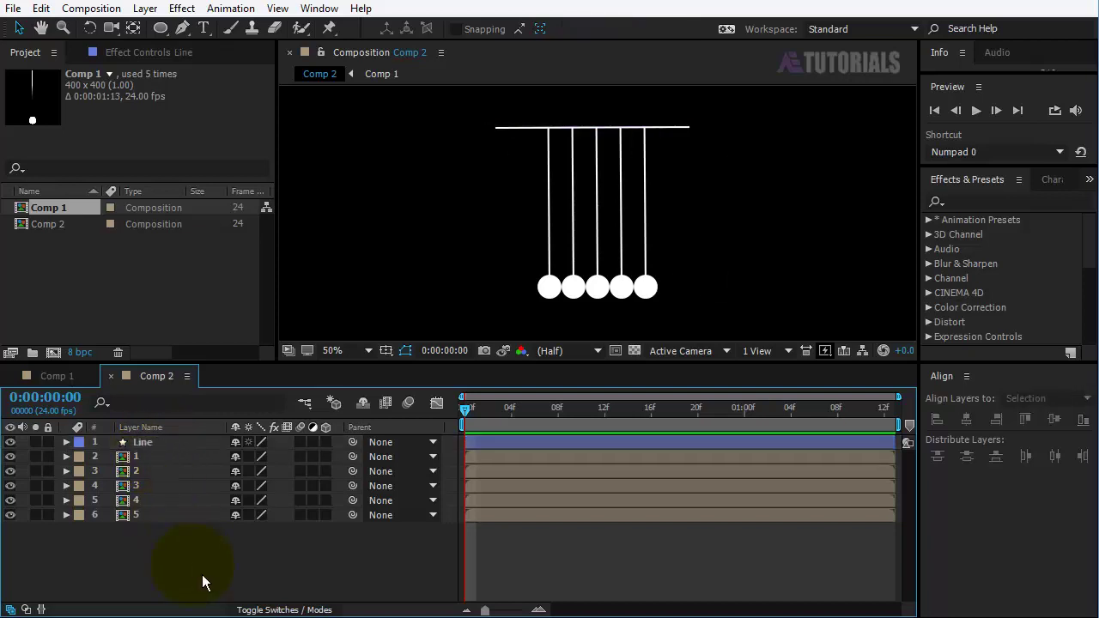
With the Pan Behind tool, drag anchors of pendulums 1, 2, 4 and 5 up to the bar
left_click(157, 457)
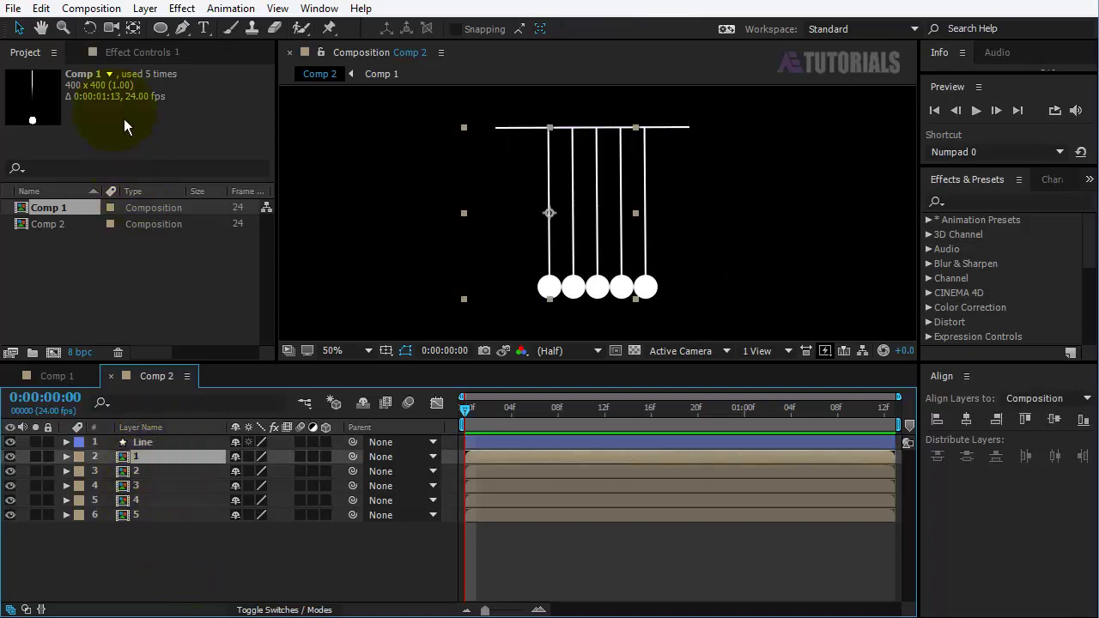
left_click(133, 30)
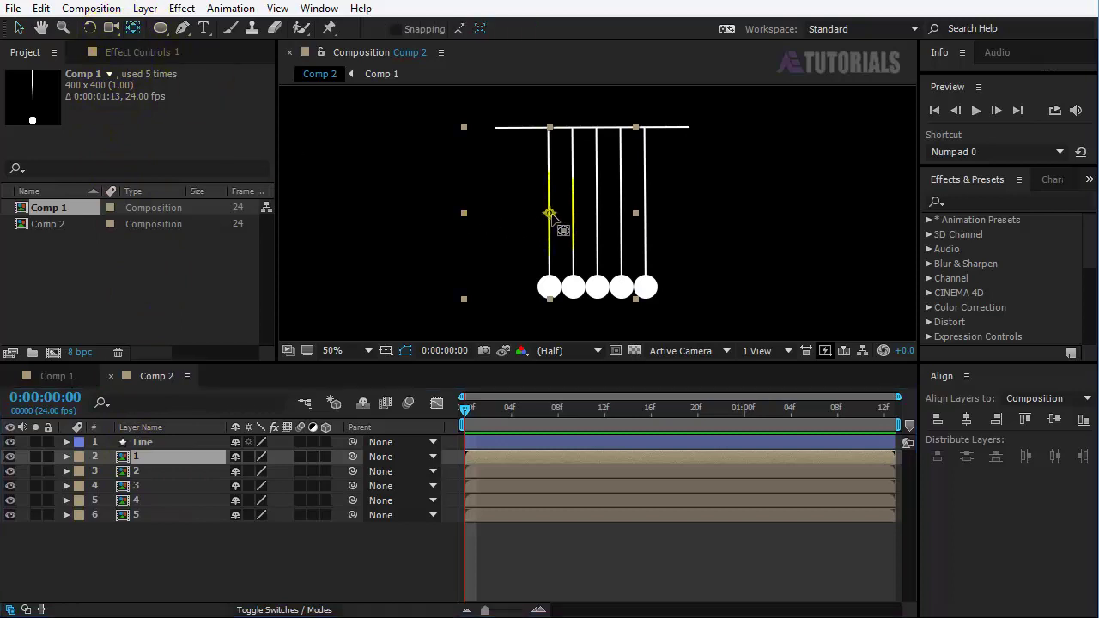
left_click_drag(559, 220, 554, 130)
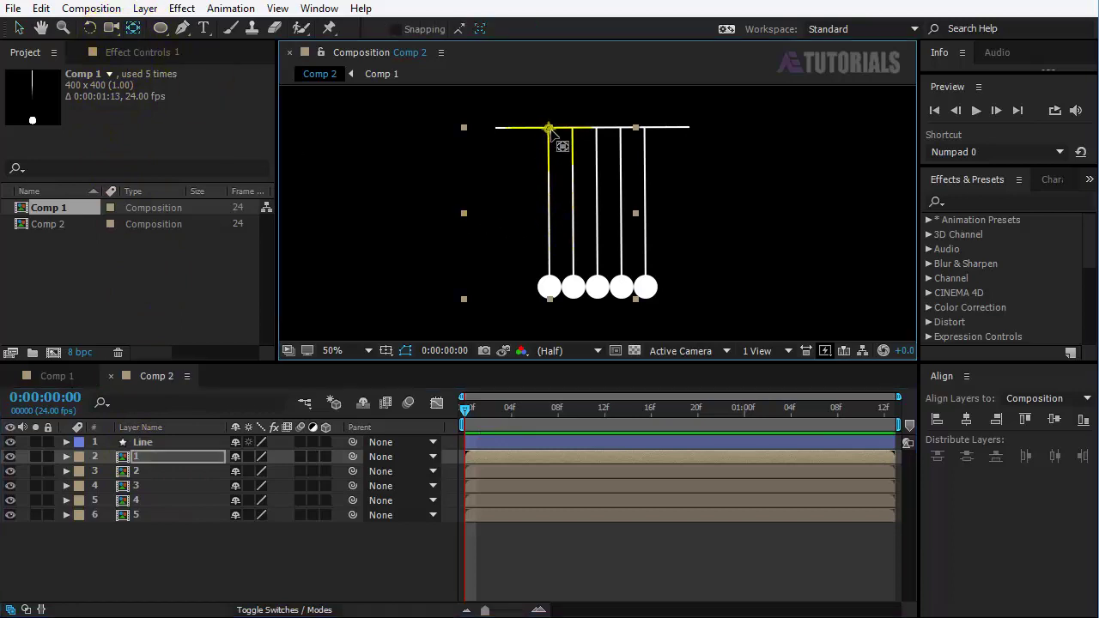
left_click(150, 473)
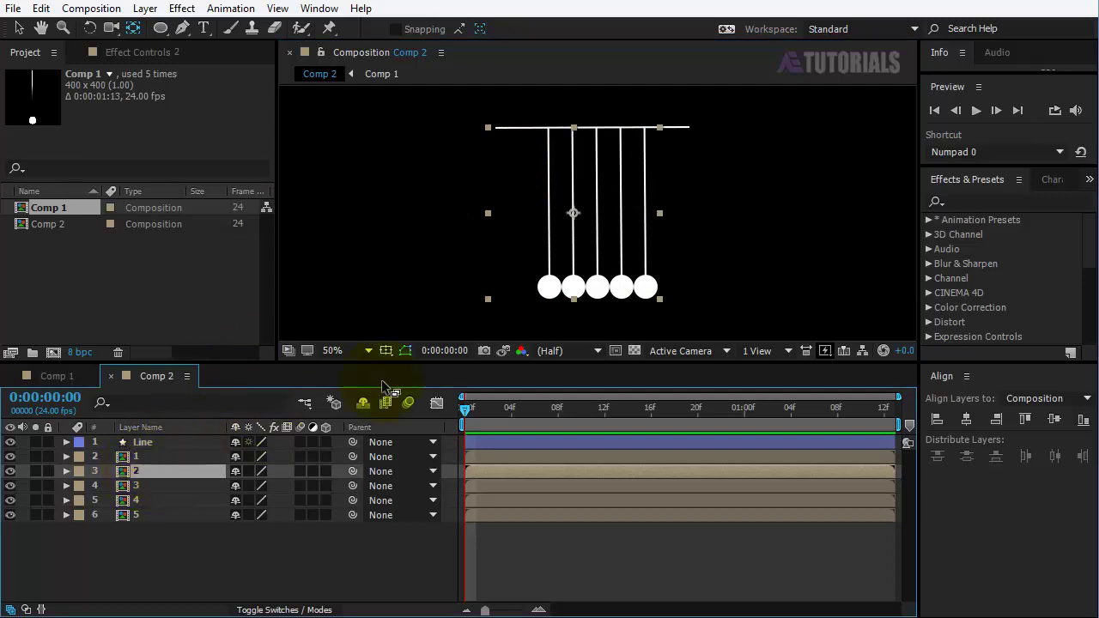
left_click_drag(576, 215, 577, 129)
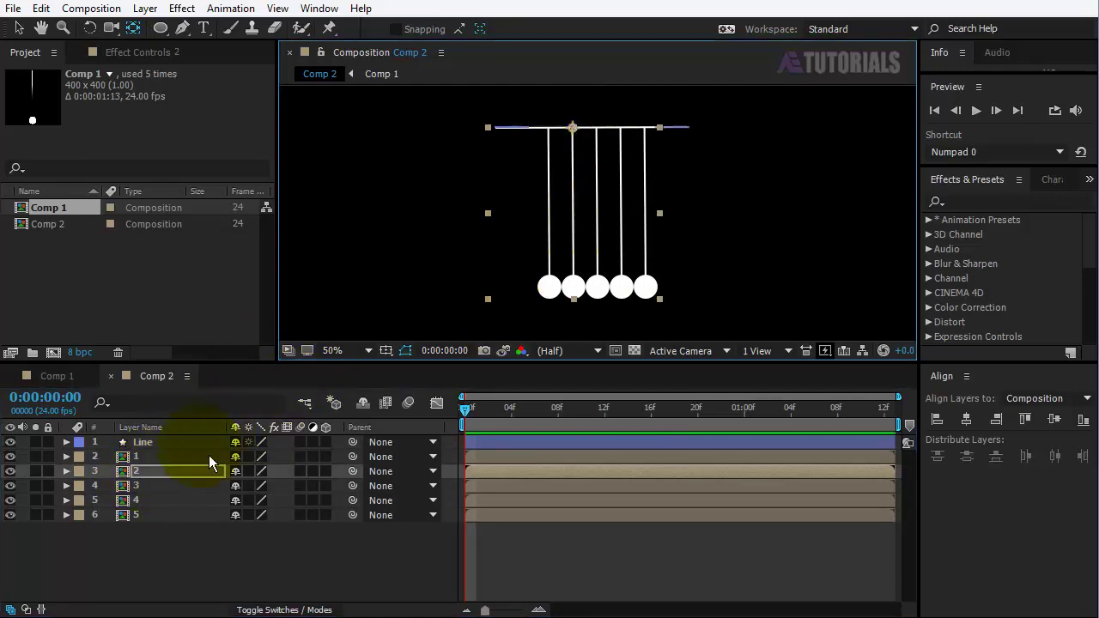
left_click(150, 501)
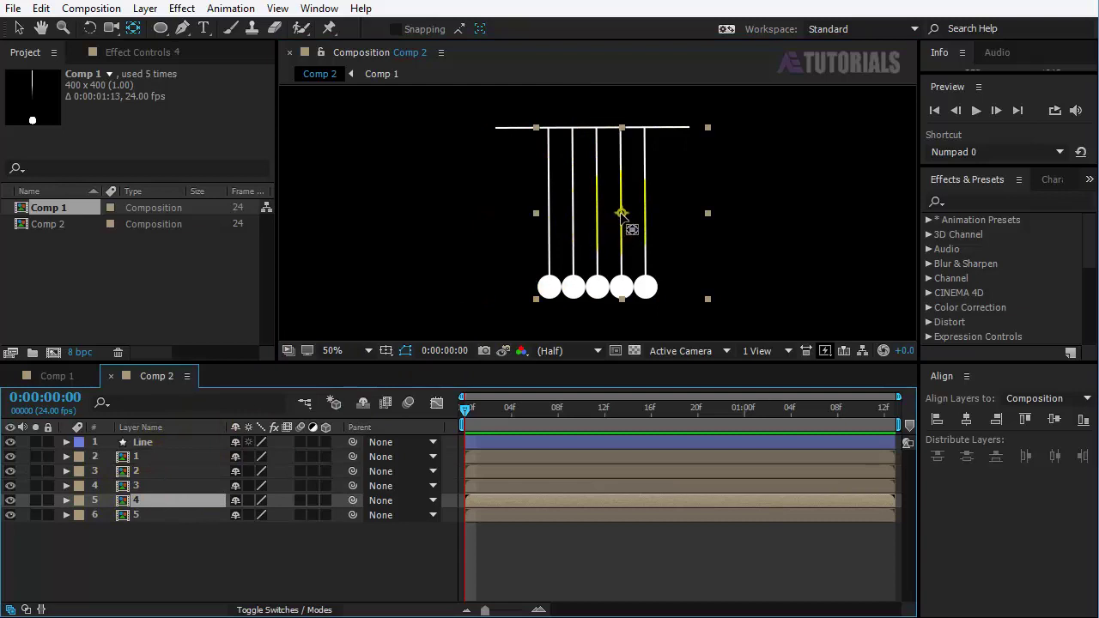
left_click_drag(622, 213, 622, 128)
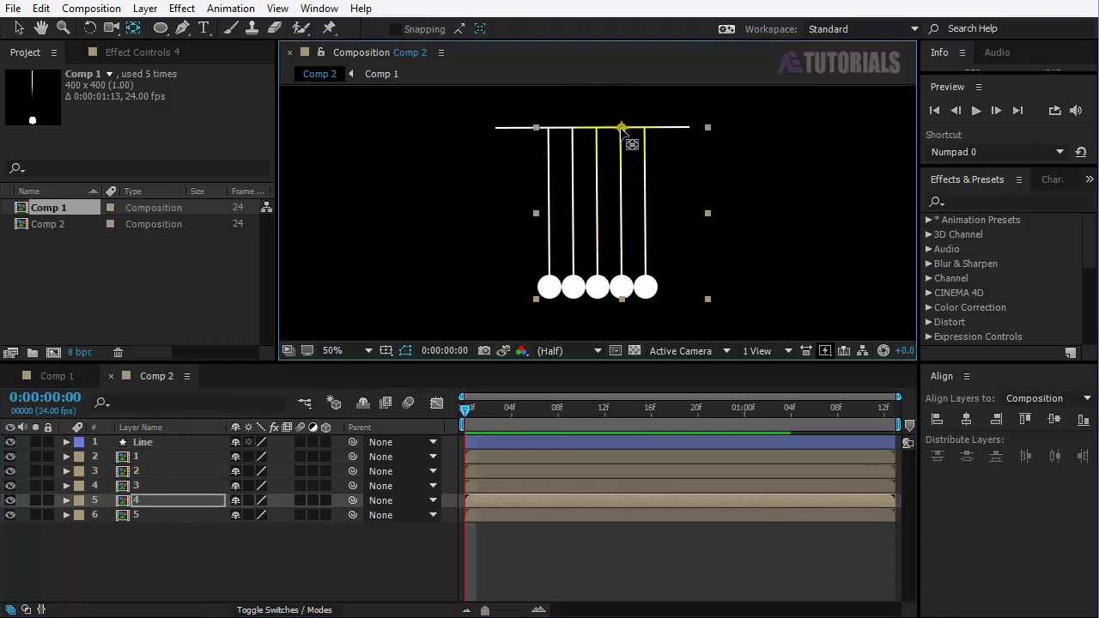
left_click(199, 505)
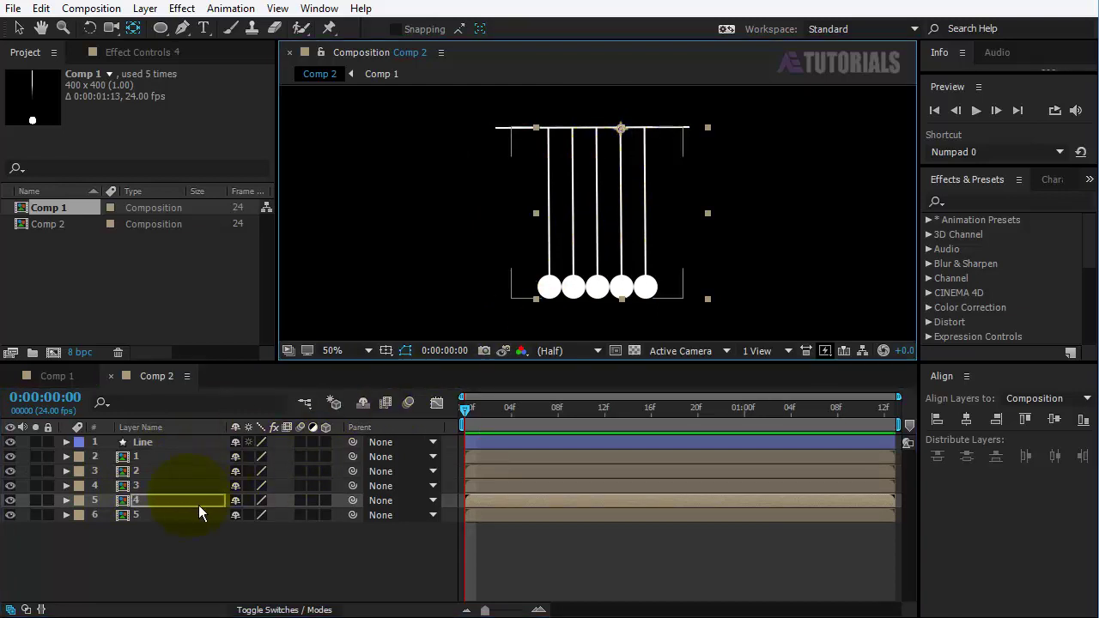
left_click(162, 516)
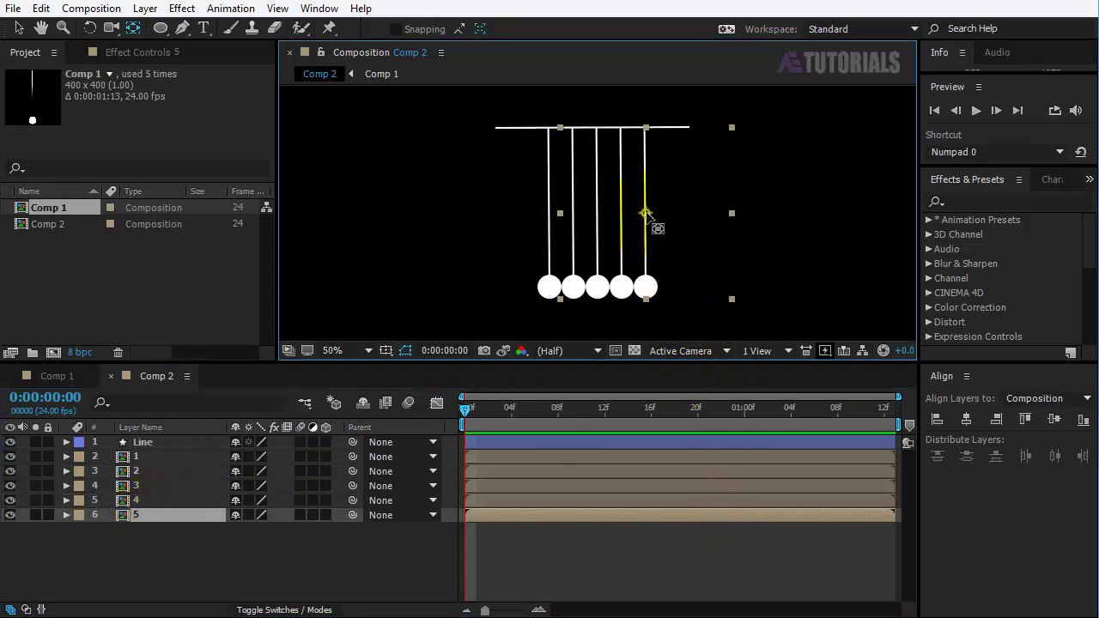
left_click_drag(645, 213, 646, 129)
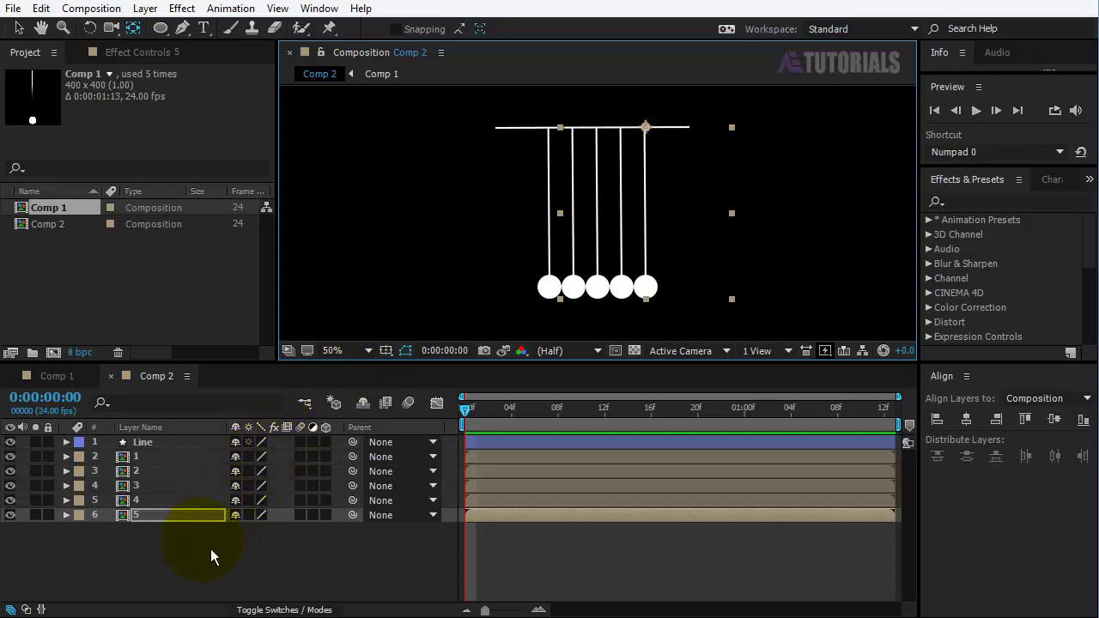
left_click_drag(165, 554, 145, 466)
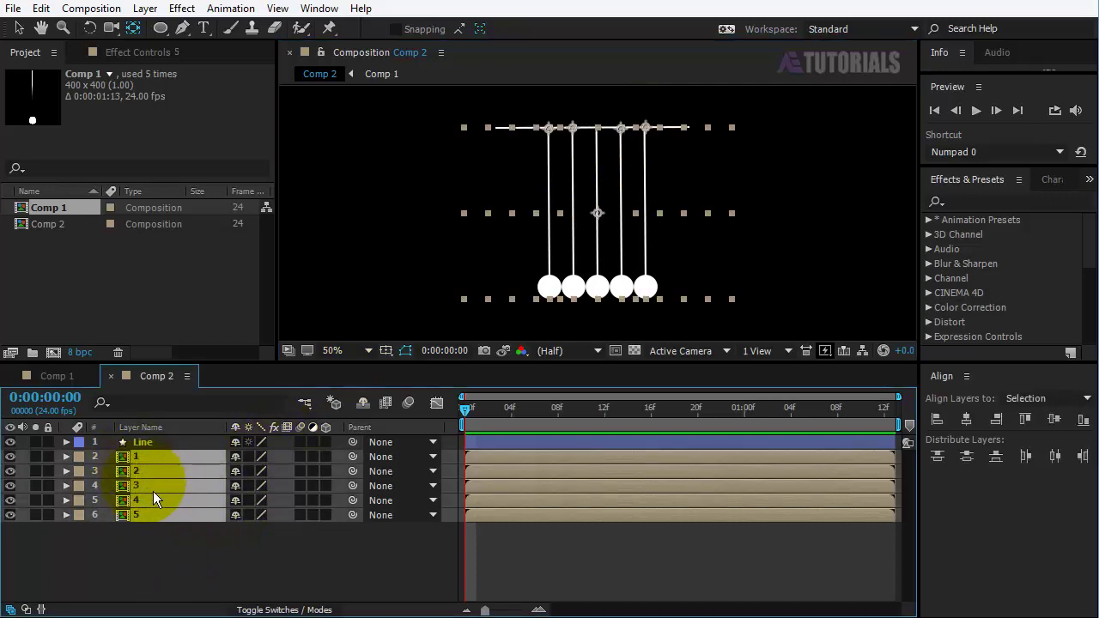
Reveal the Rotation property for pendulums 1, 2, 4 and 5, leaving out the middle one
key("r")
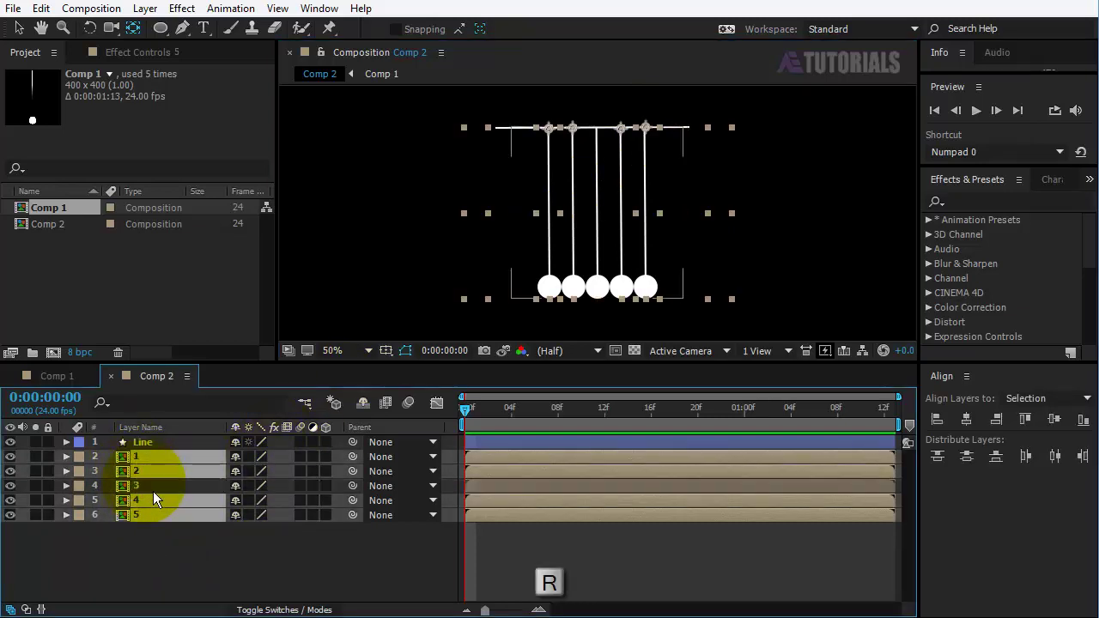
left_click(153, 492, "ctrl")
key("r")
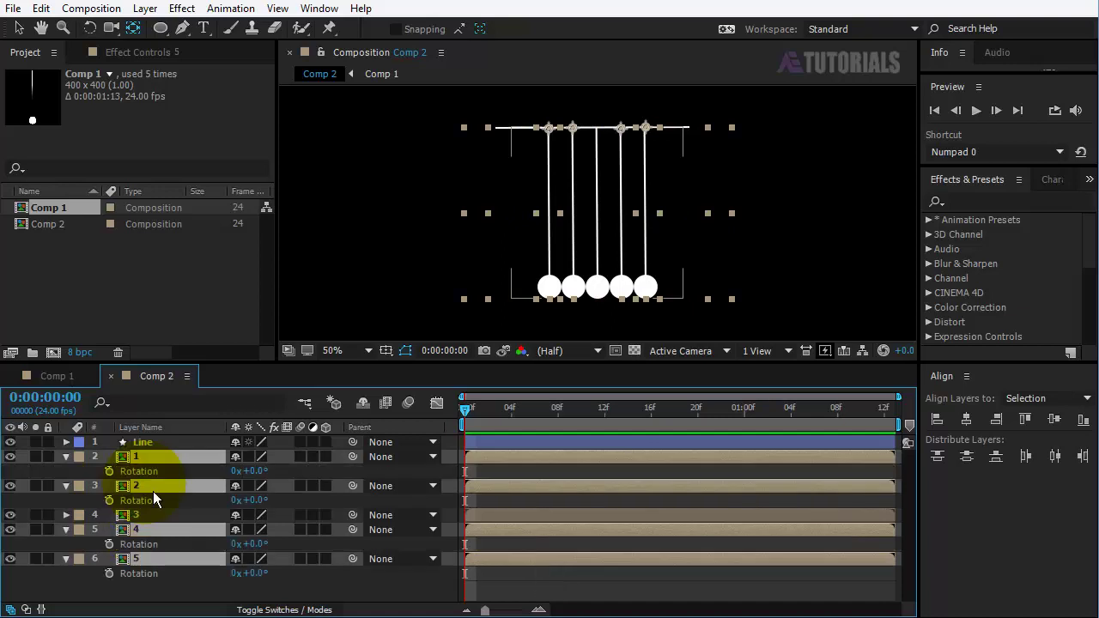
left_click(176, 601)
Keyframe pendulum 1's Rotation at 60° on frame 0
left_click(148, 472)
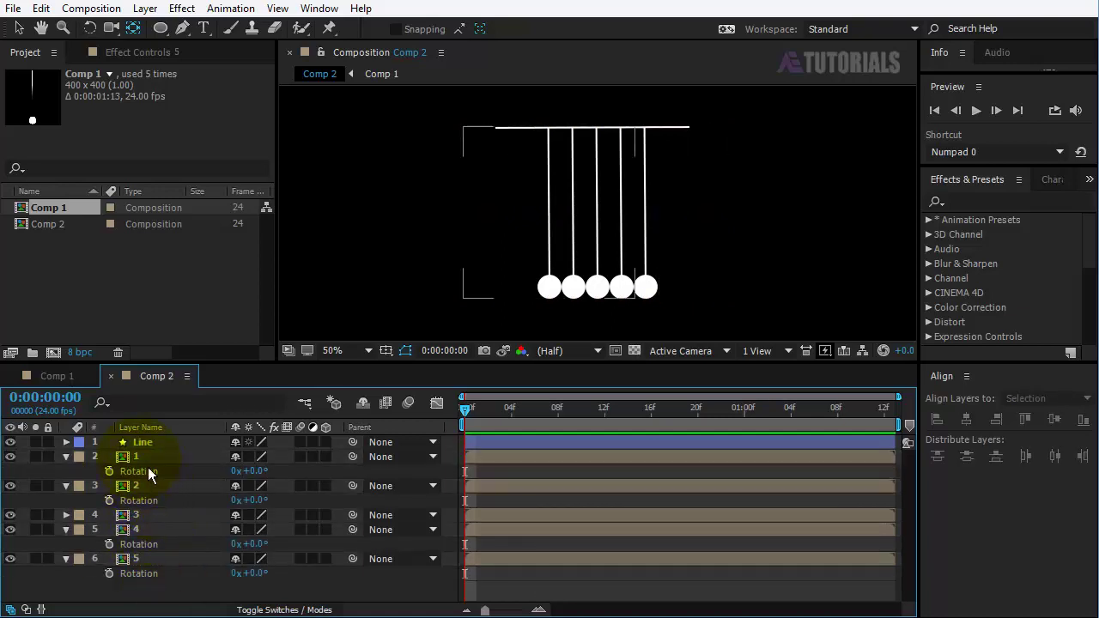
left_click(109, 472)
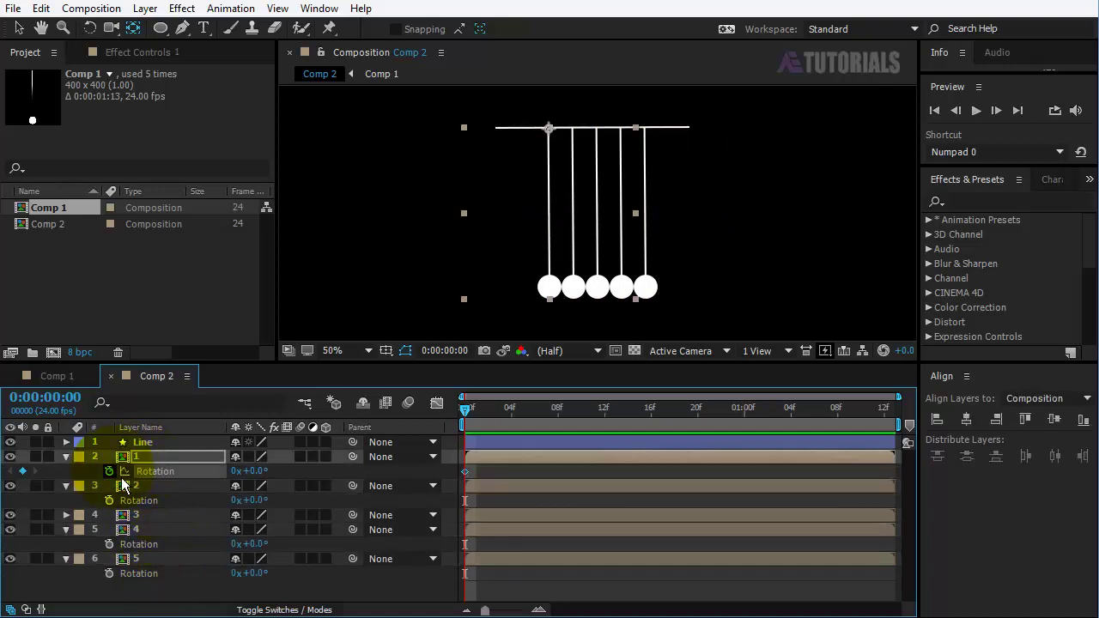
left_click(258, 472)
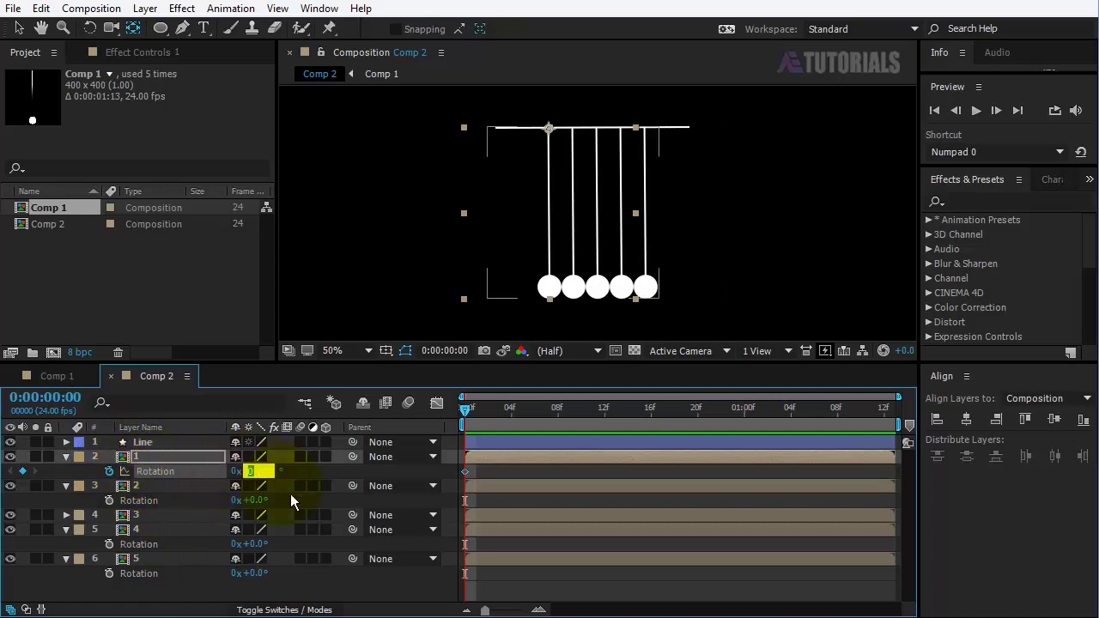
type("60")
key("Return")
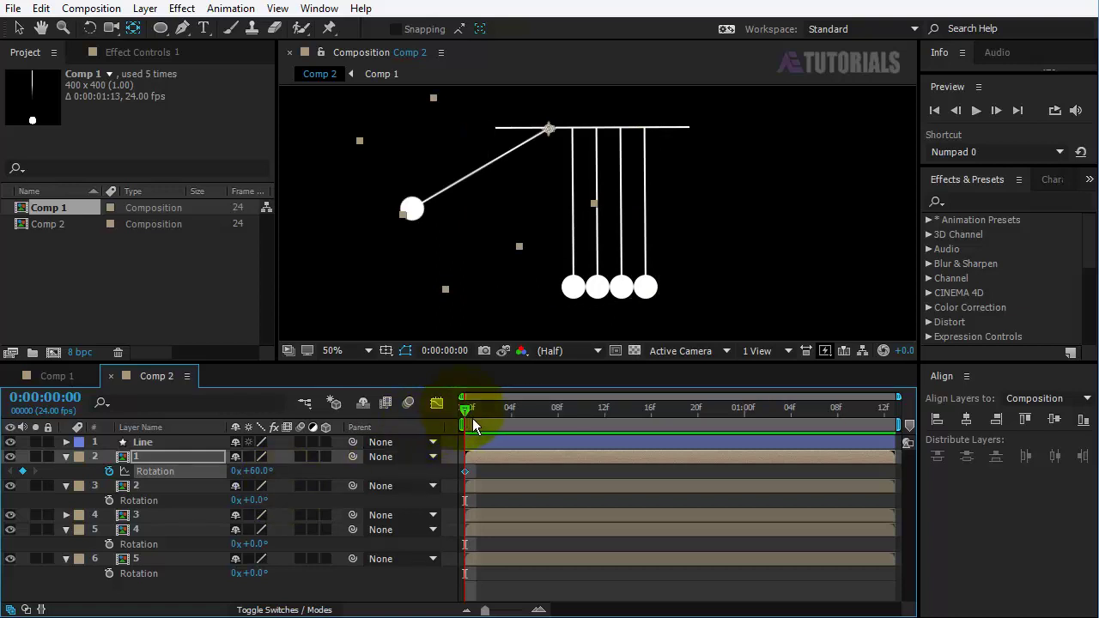
Move the playhead to frame 9 and close the Align panel
left_click_drag(500, 422, 564, 429)
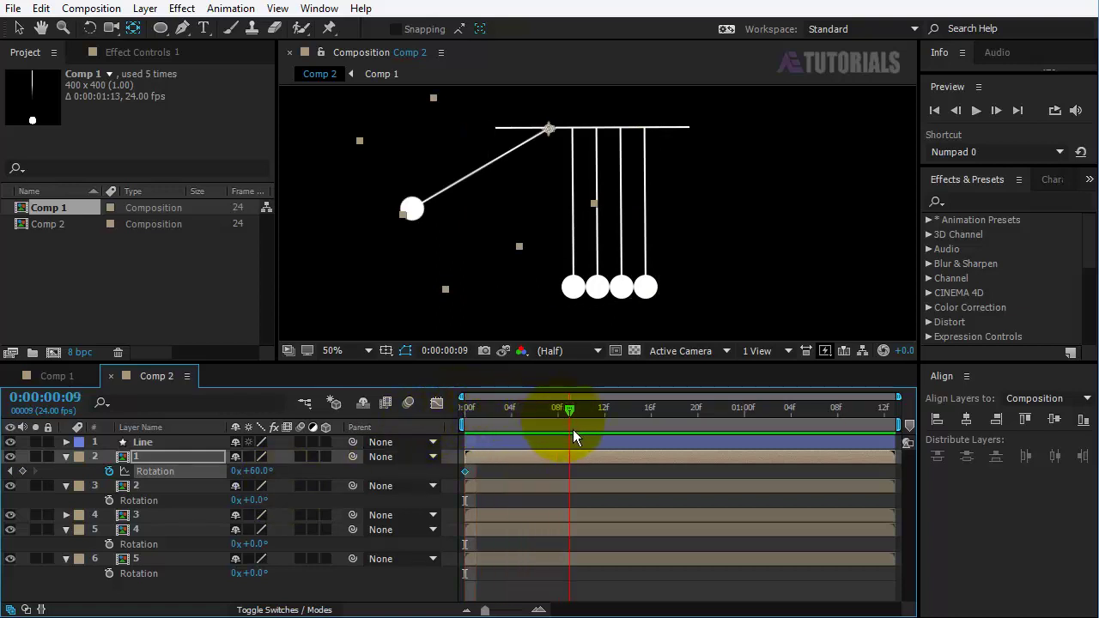
left_click(966, 376)
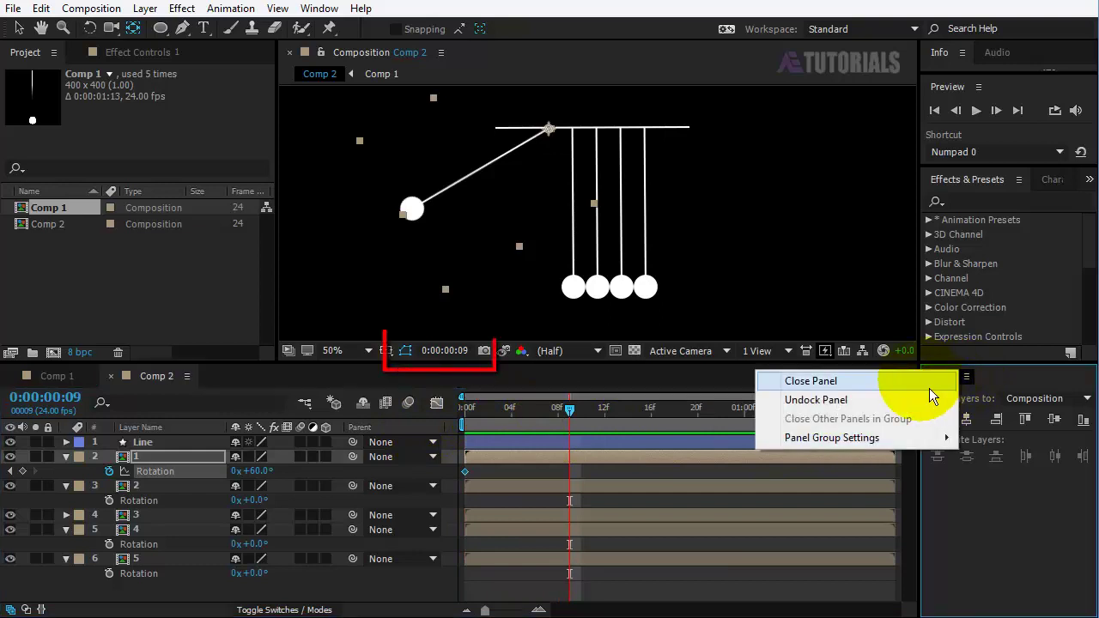
left_click(931, 386)
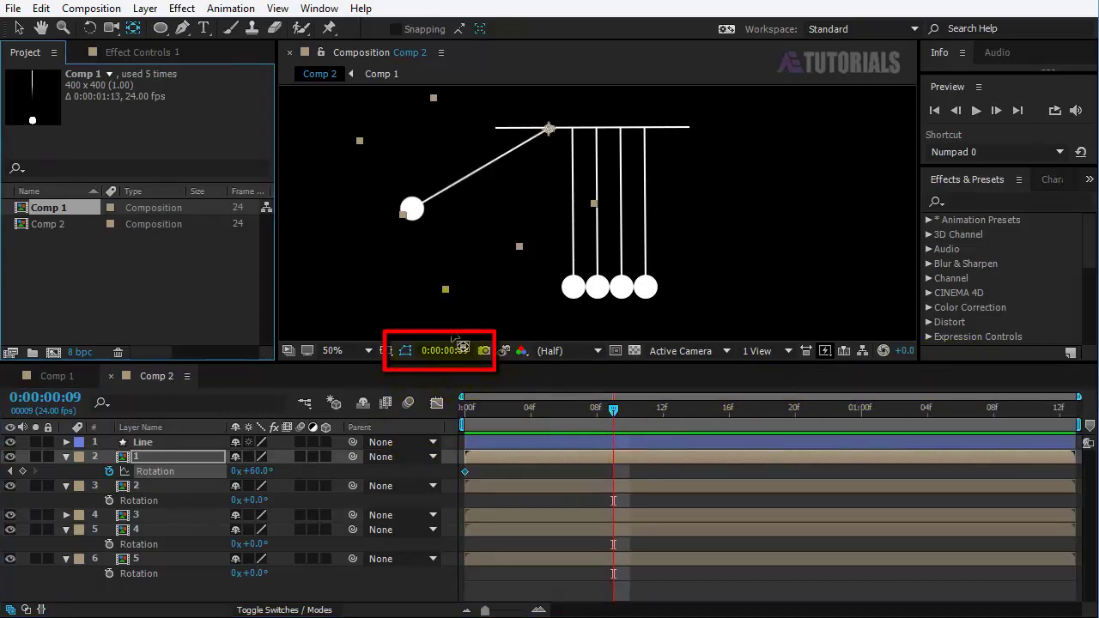
Add Rotation keyframes for pendulums 1, 2, 4 and 5 at frame 9, setting pendulum 1 to 0°
left_click(129, 505, "shift")
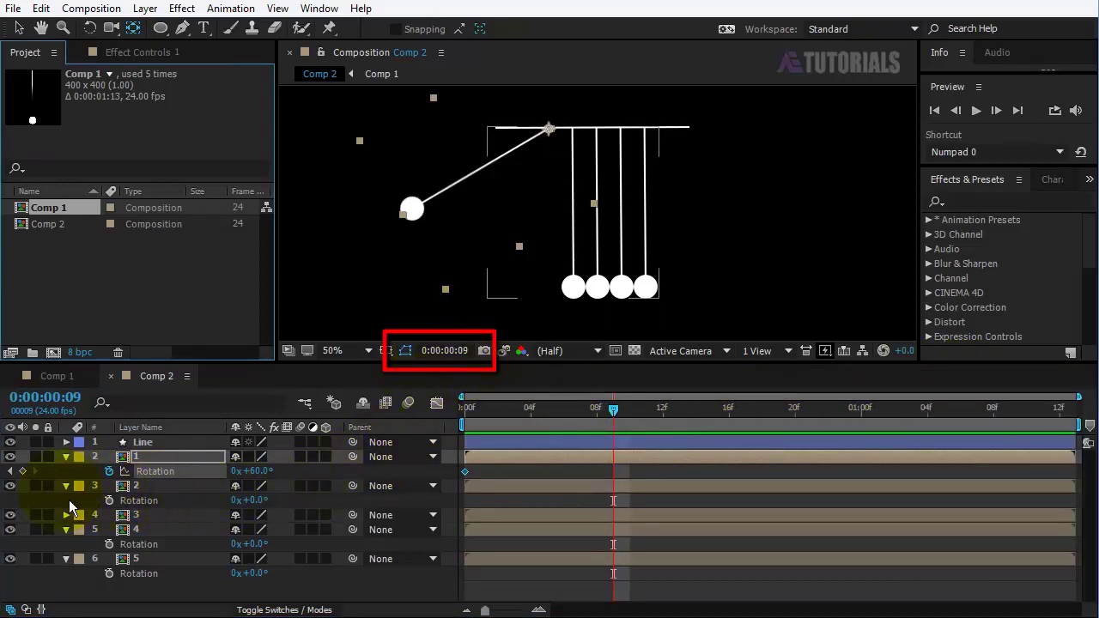
left_click(28, 475)
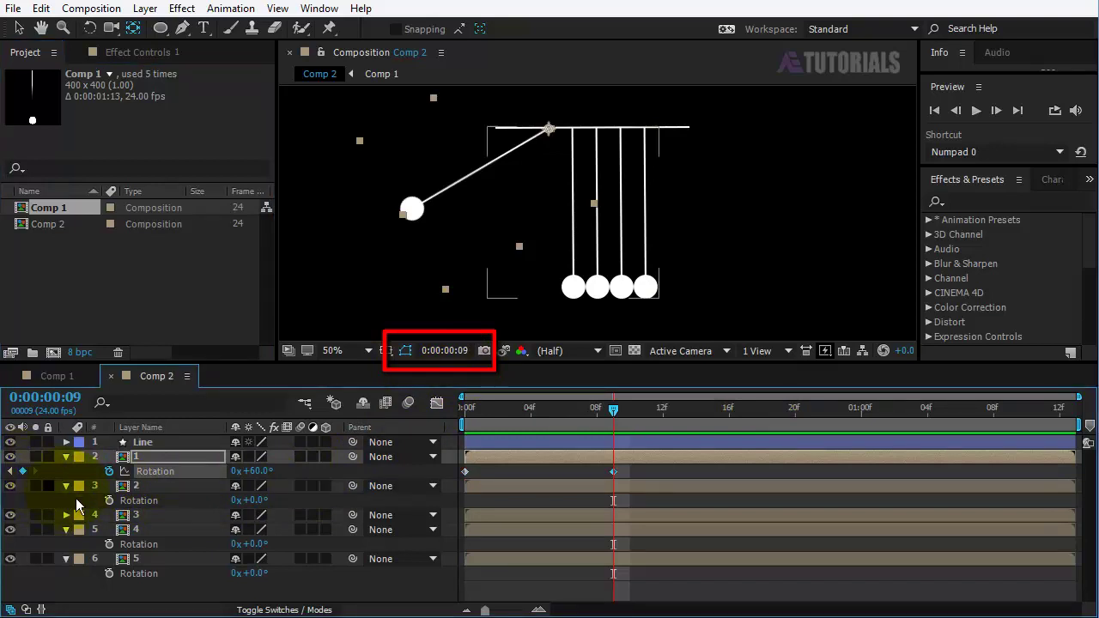
left_click(109, 501)
left_click(109, 545)
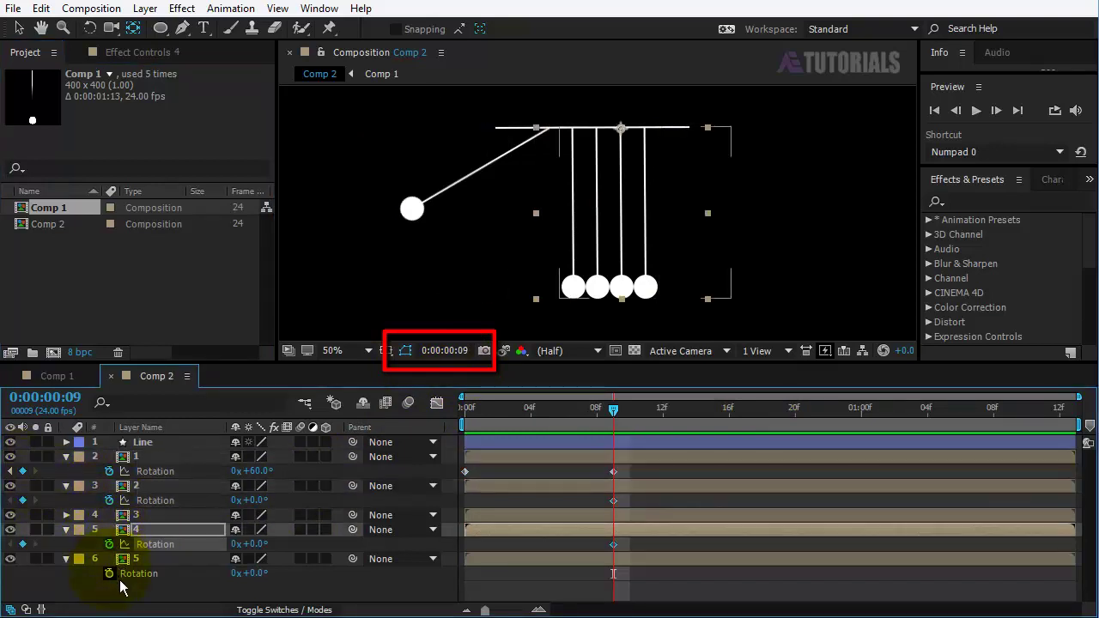
left_click(109, 574)
left_click(255, 471)
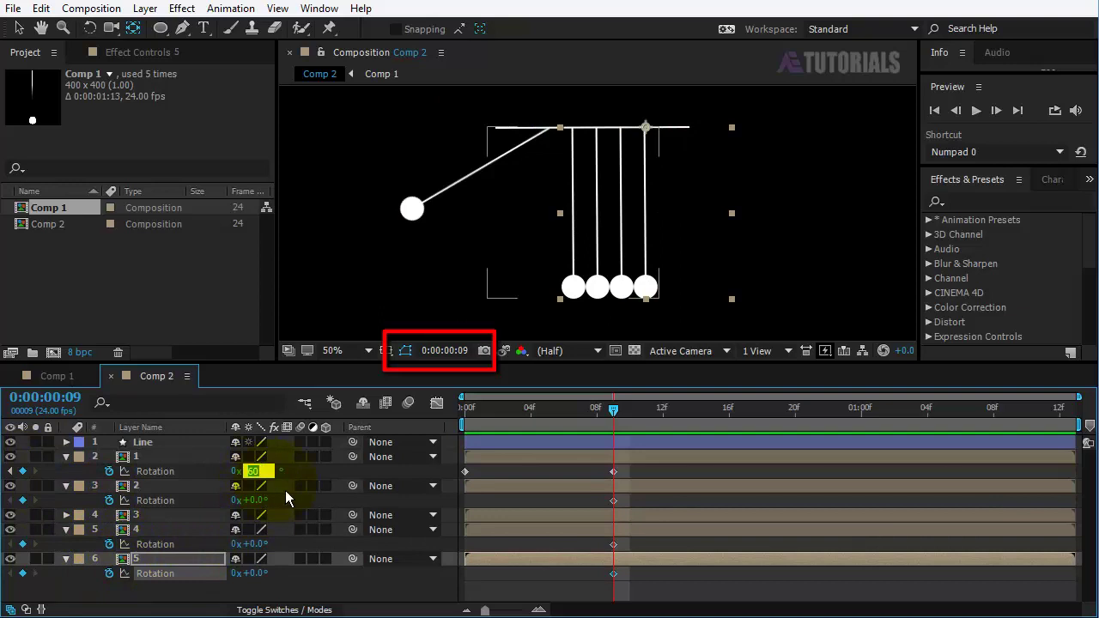
type("0")
left_click(286, 477)
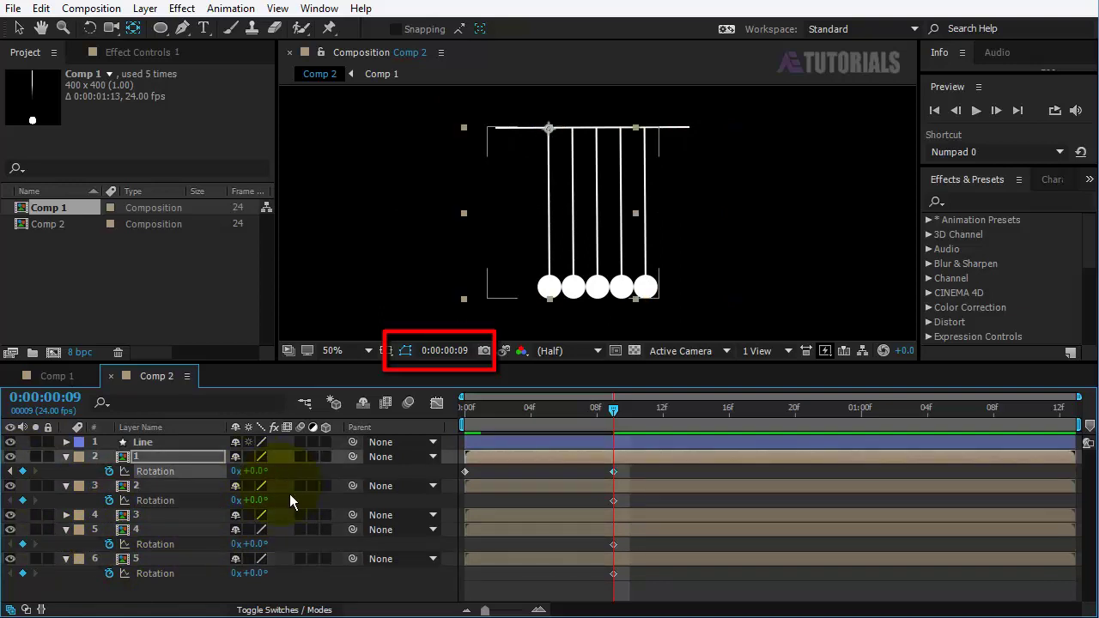
left_click_drag(615, 412, 678, 420)
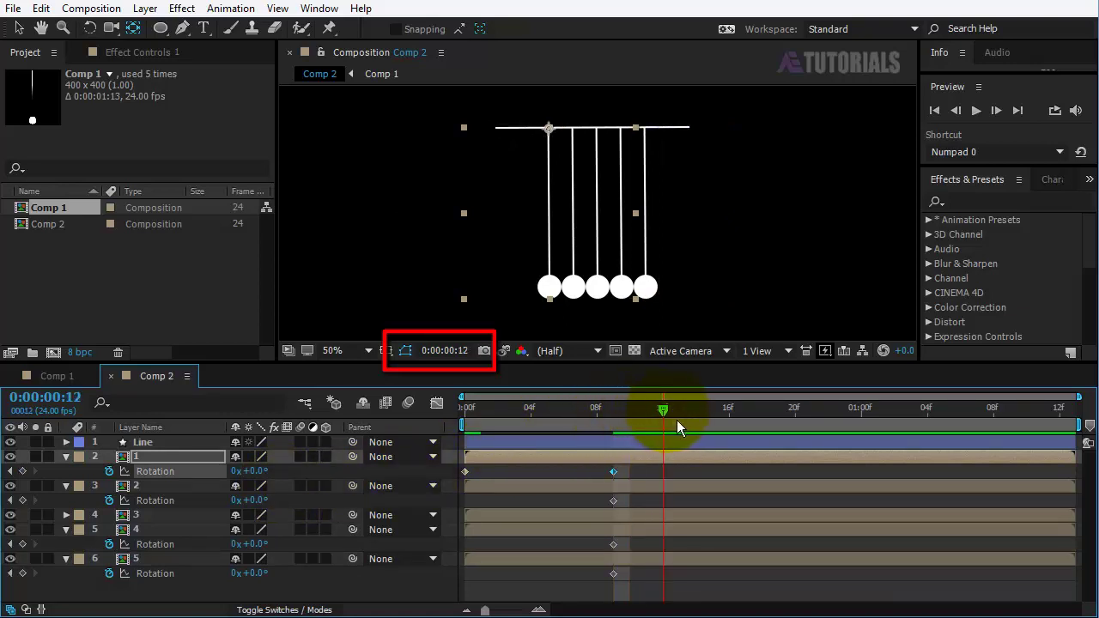
At frame 13, set the rotation of balls 1, 2 and 4 to 10°, 5° and -5°
left_click(254, 472)
type("10")
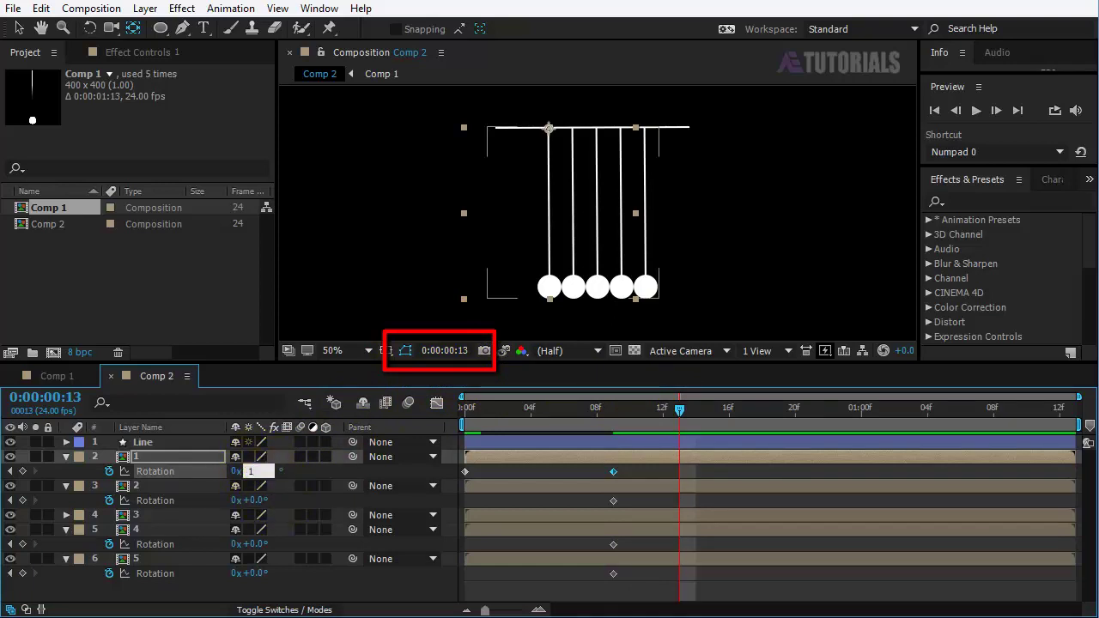
key("Return")
left_click(255, 501)
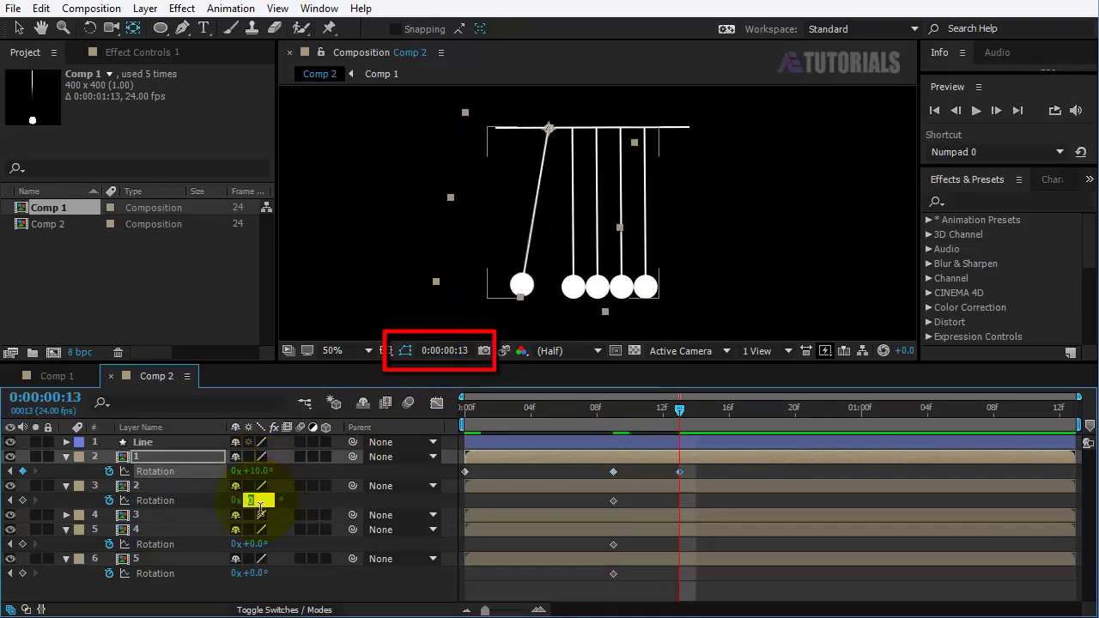
type("5")
key("Return")
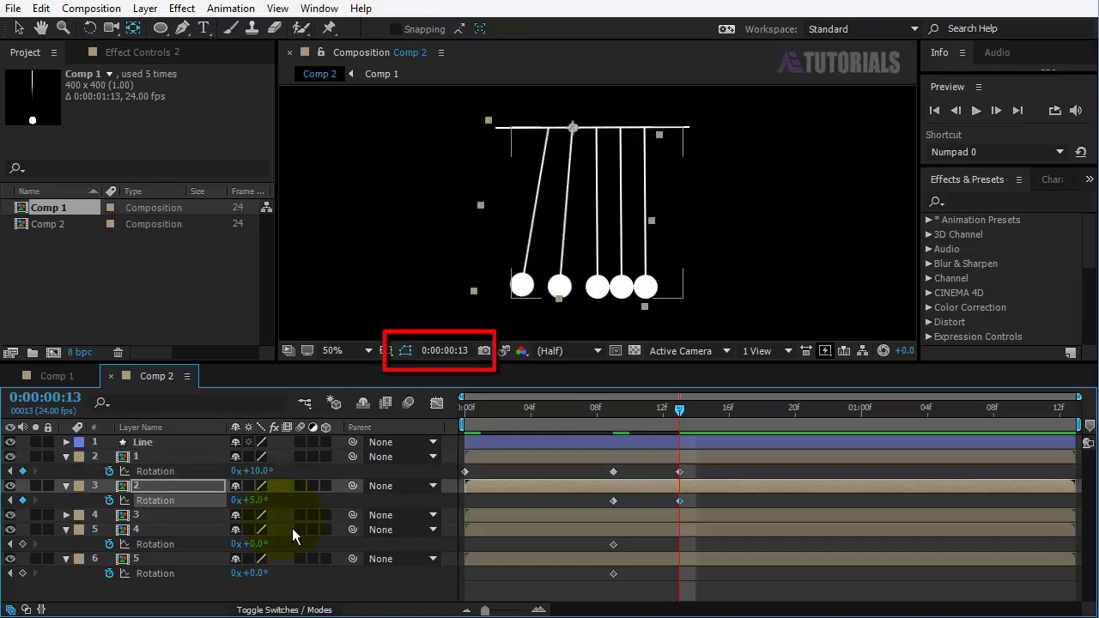
left_click(255, 545)
type("-5")
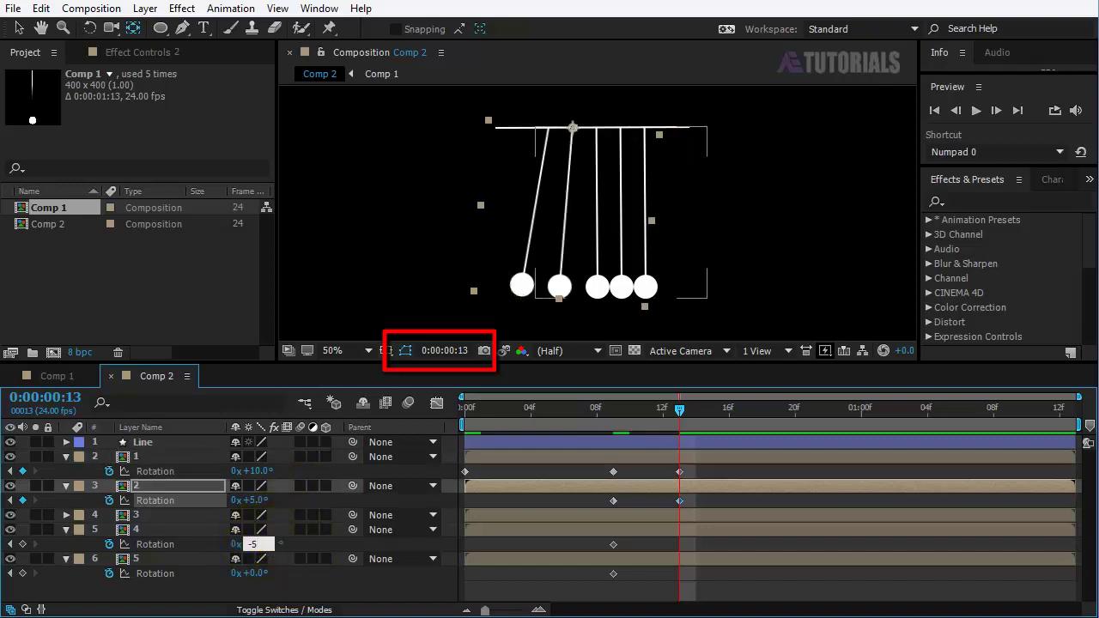
key("Return")
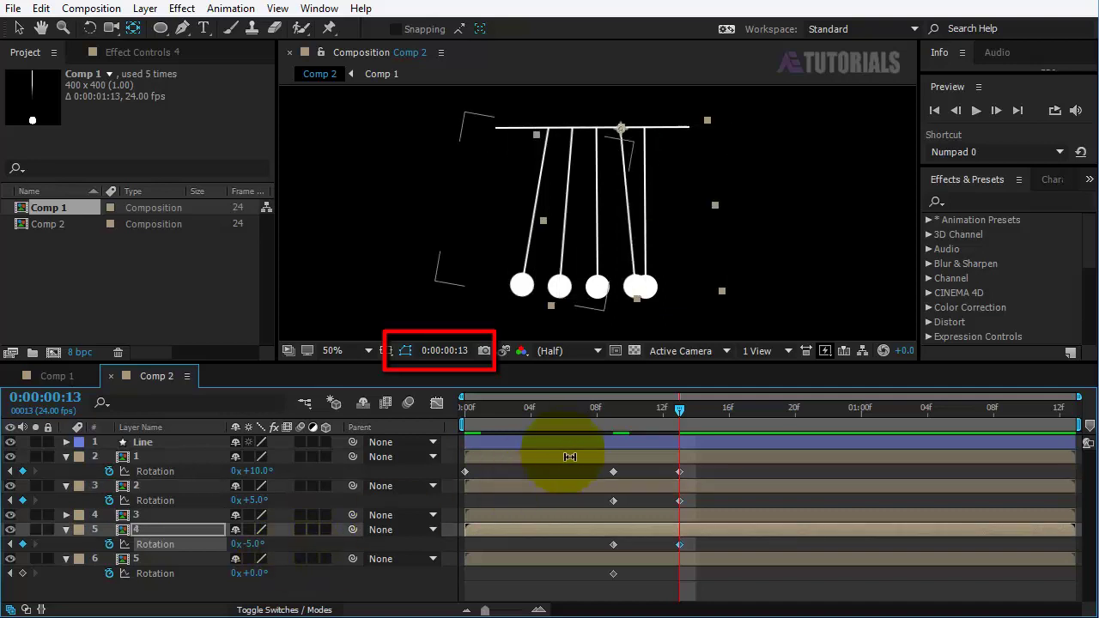
At frame 18, return the rotation of balls 1, 2 and 4 to 0°
left_click_drag(690, 419, 755, 423)
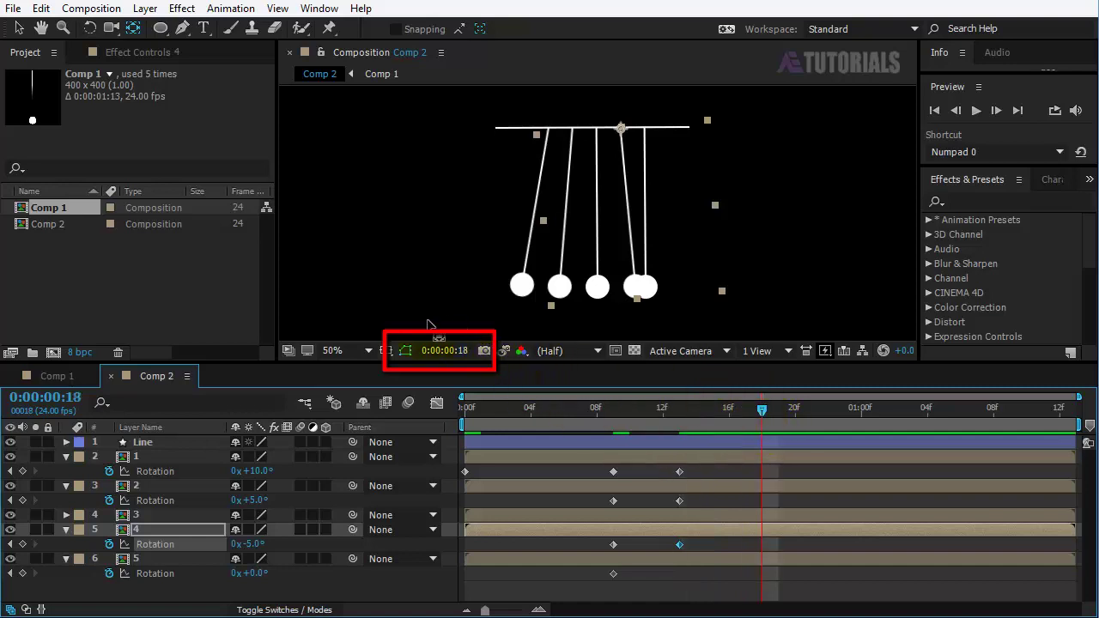
left_click(255, 471)
key("Return")
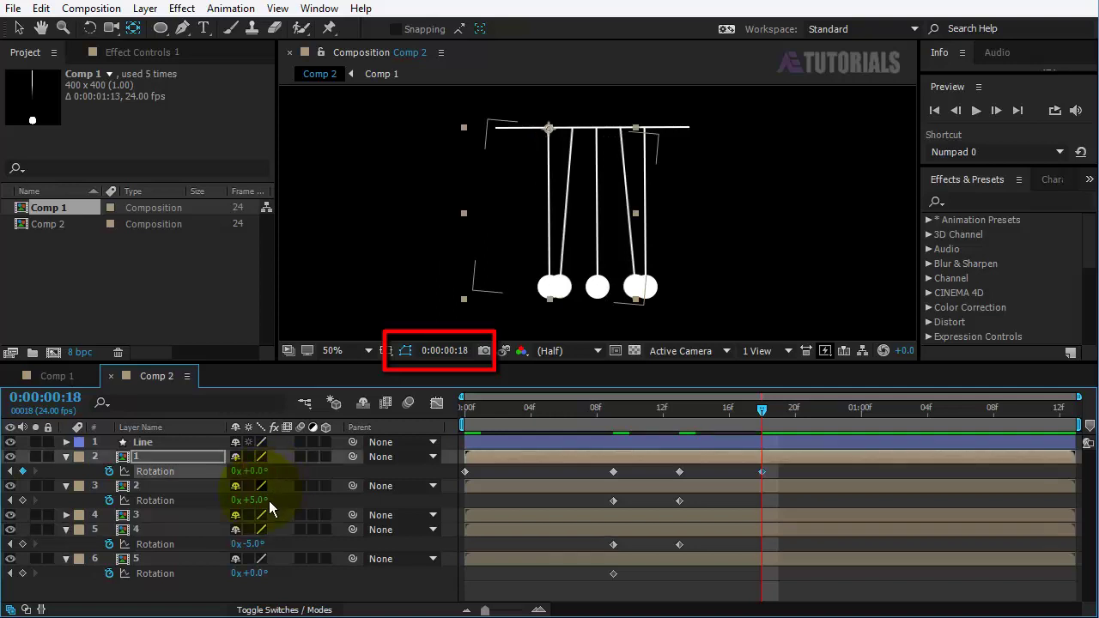
left_click(255, 501)
type("0")
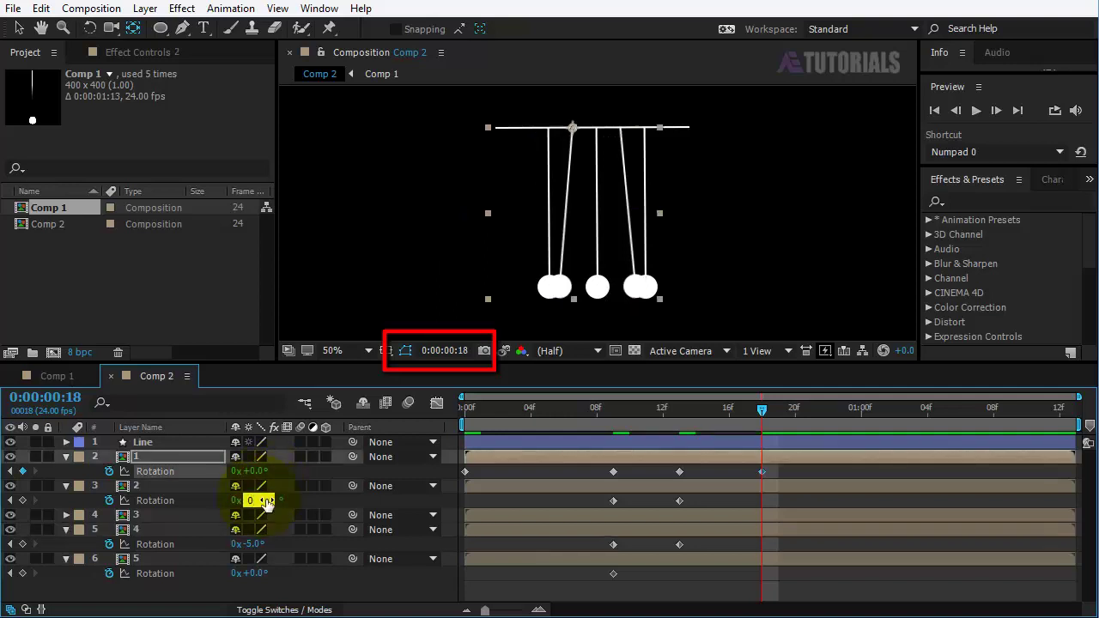
key("Return")
left_click(261, 546)
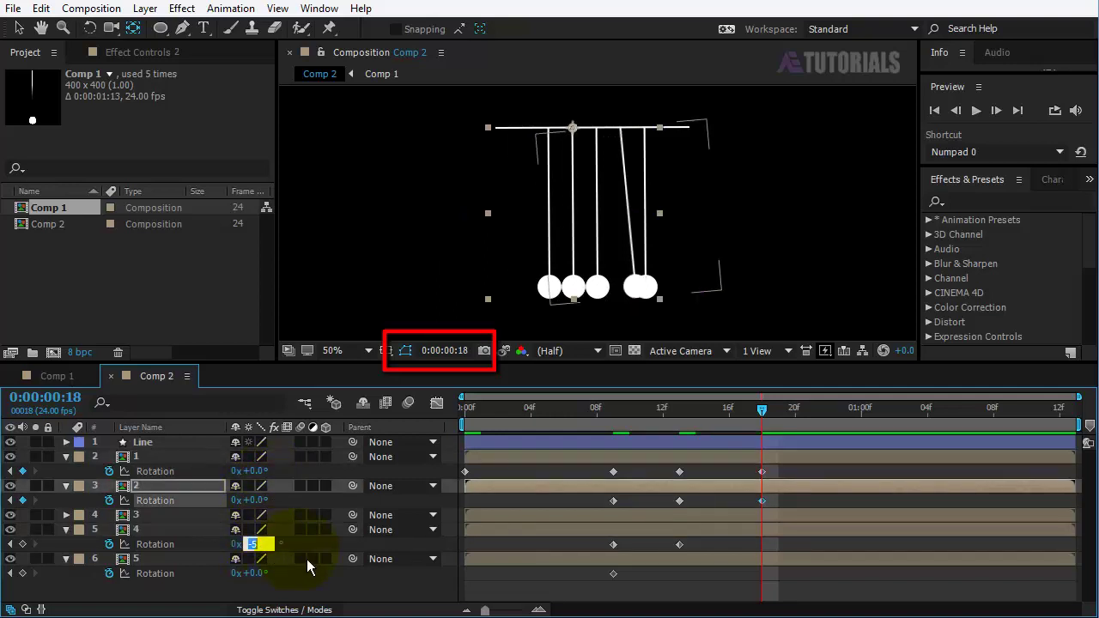
type("0")
key("Return")
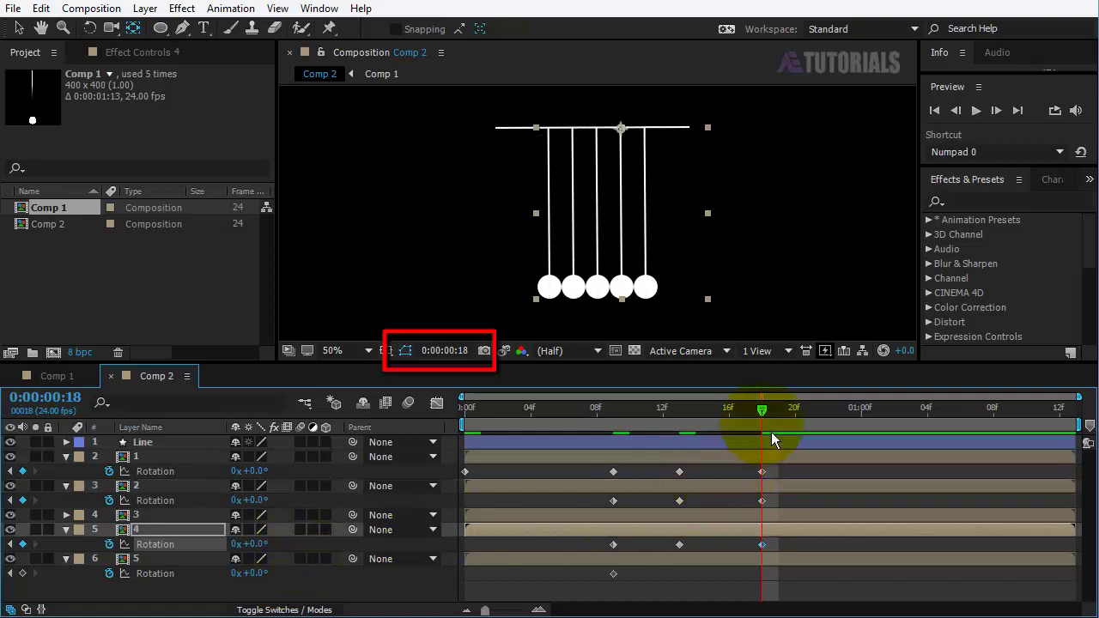
left_click(787, 415)
left_click_drag(787, 414, 795, 415)
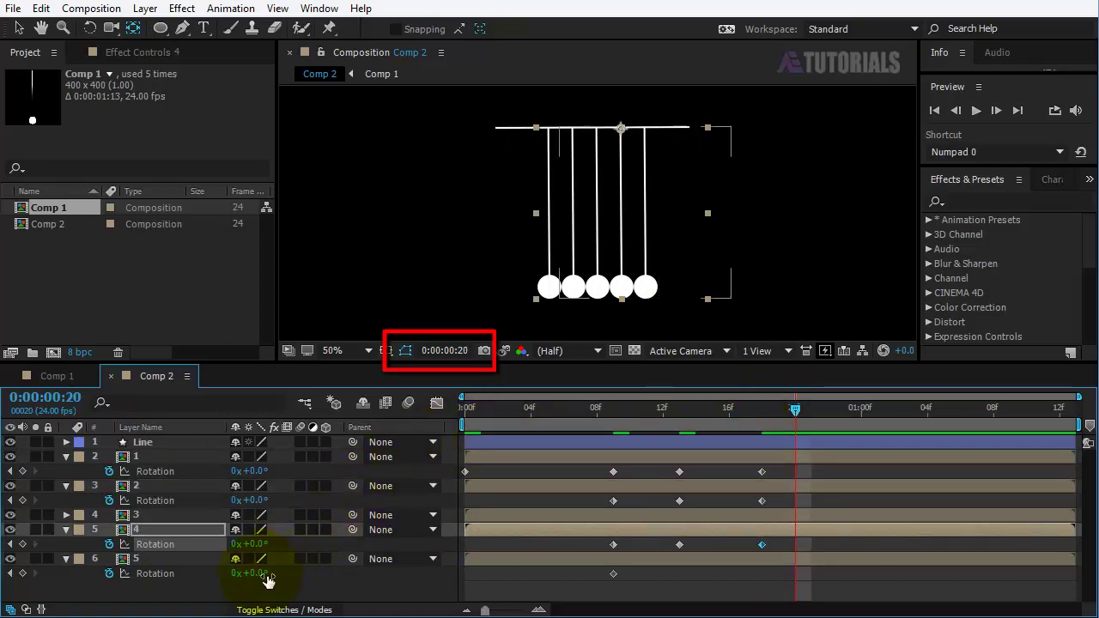
At frame 20, swing ball 5 out to -60° rotation
left_click(263, 575)
type("60")
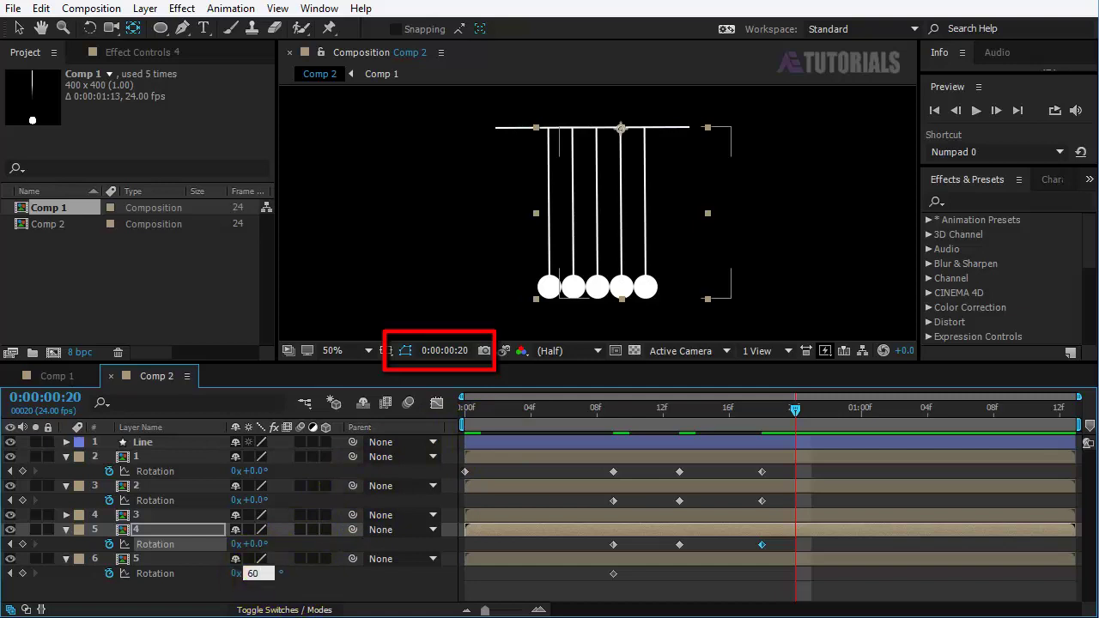
key("Return")
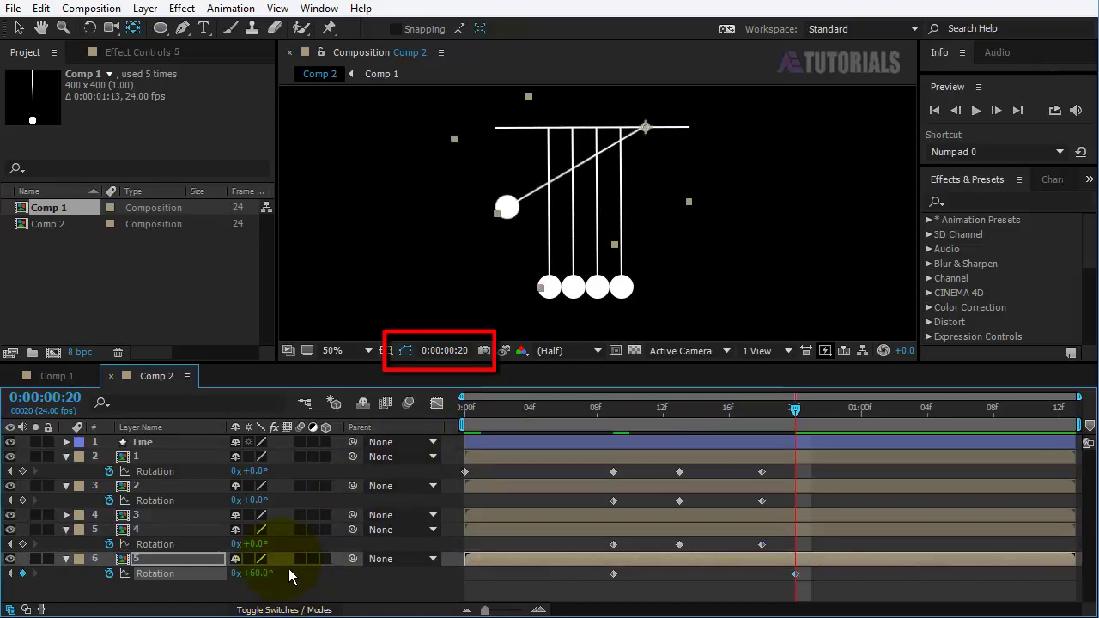
left_click(256, 574)
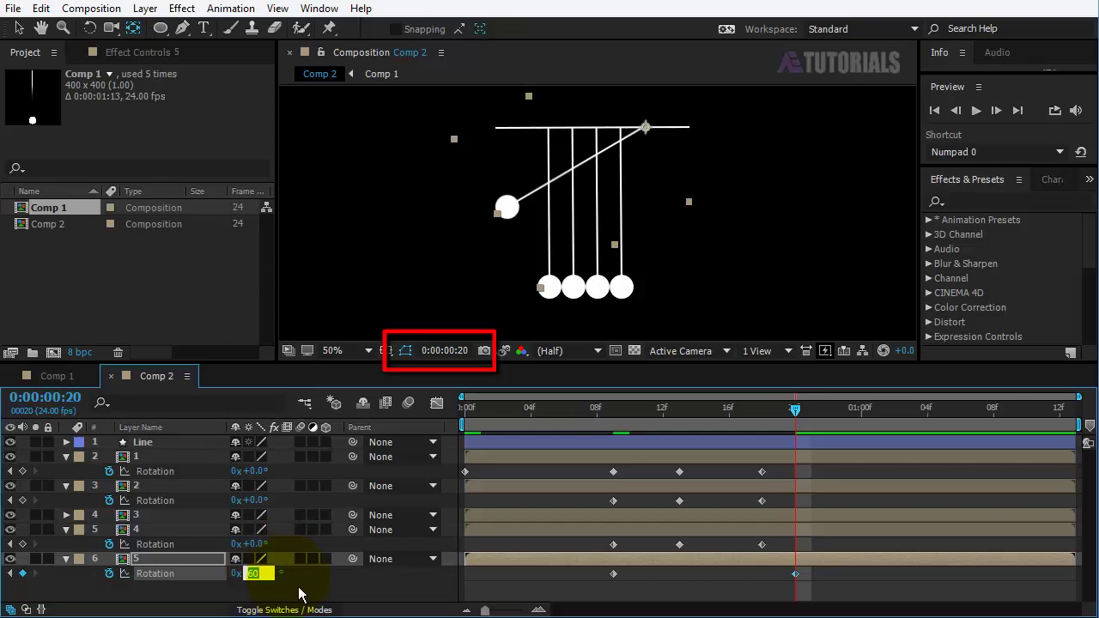
type("-")
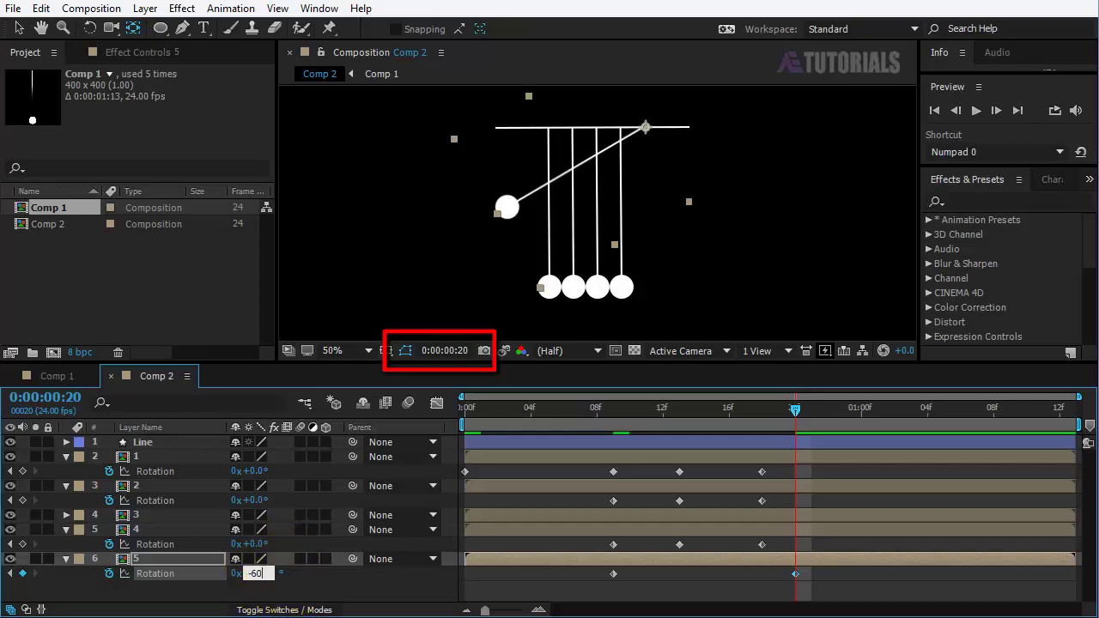
key("Return")
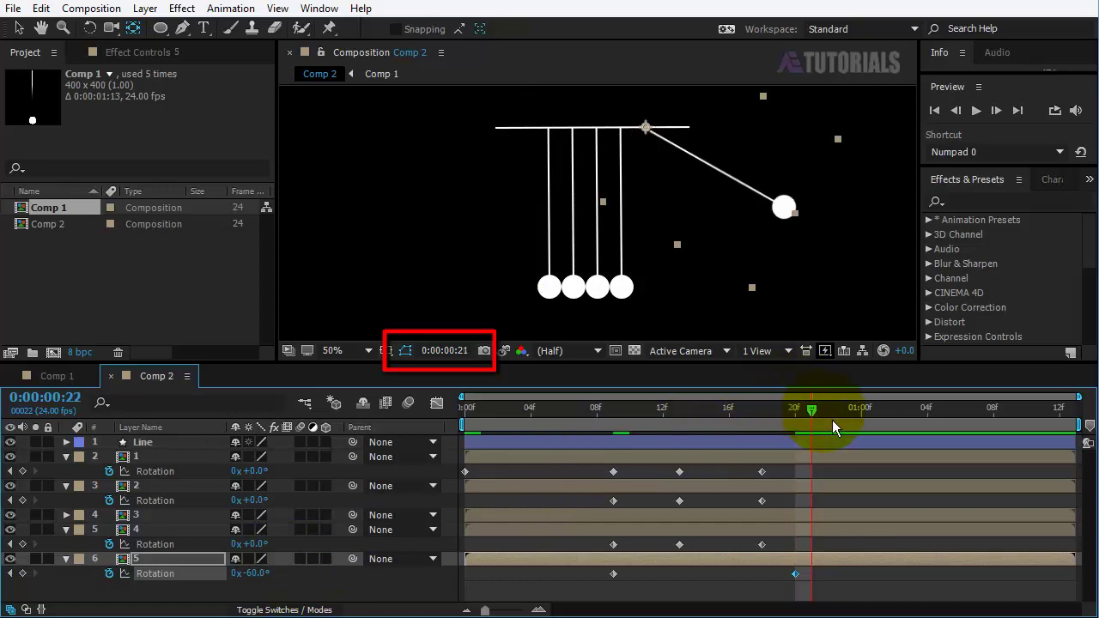
At 1:04, add hold keyframes on balls 1, 2 and 4, and set ball 5 to 0°
left_click_drag(833, 421, 931, 435)
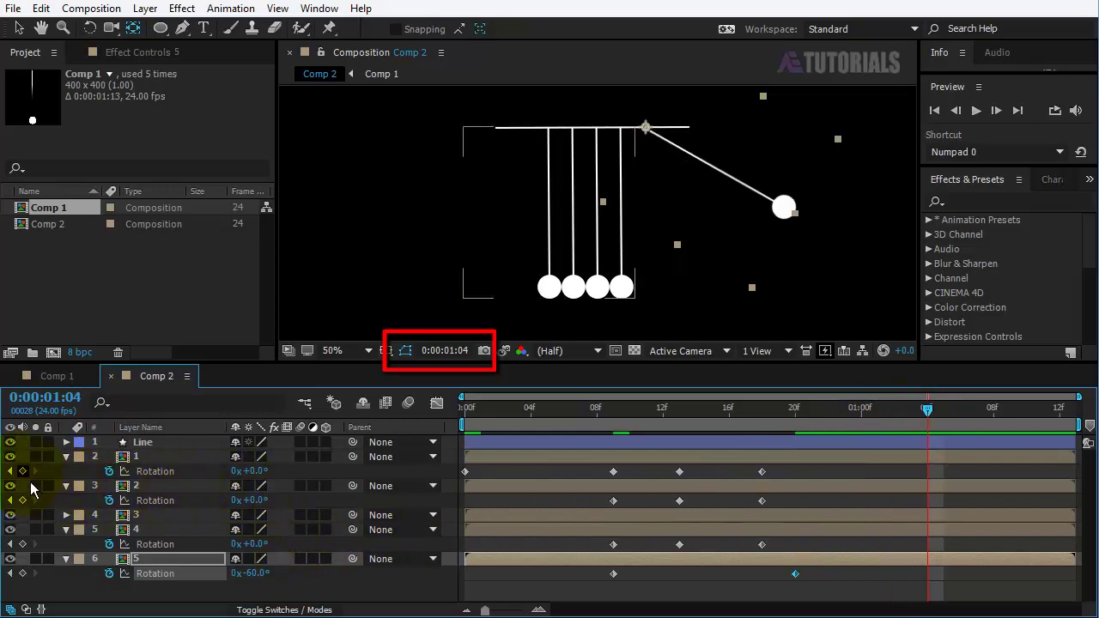
left_click(22, 472)
left_click(23, 500)
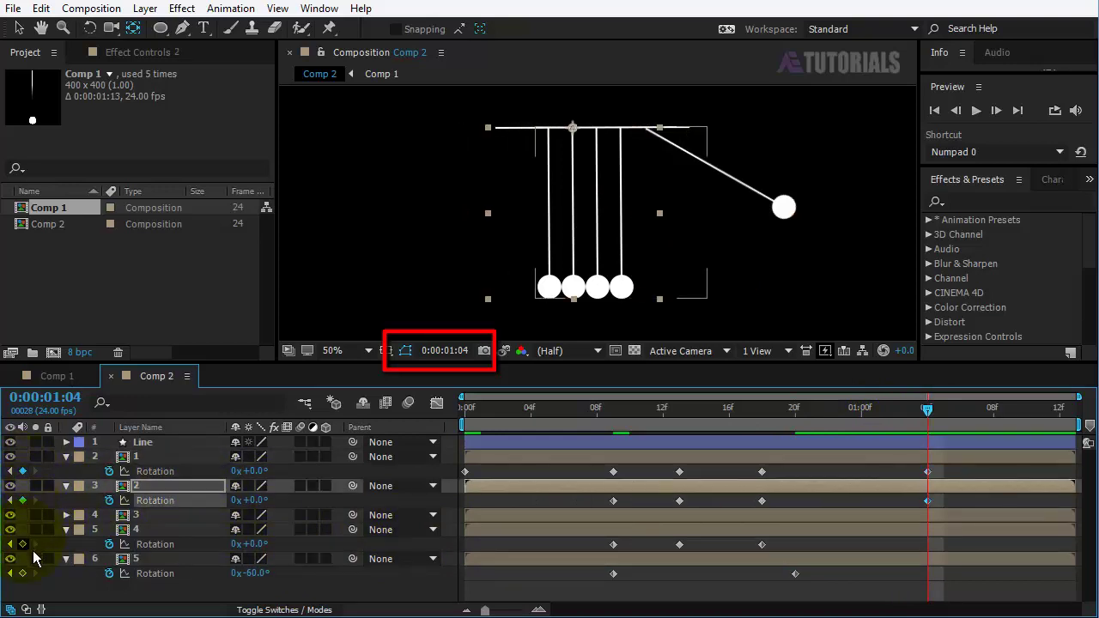
left_click(22, 544)
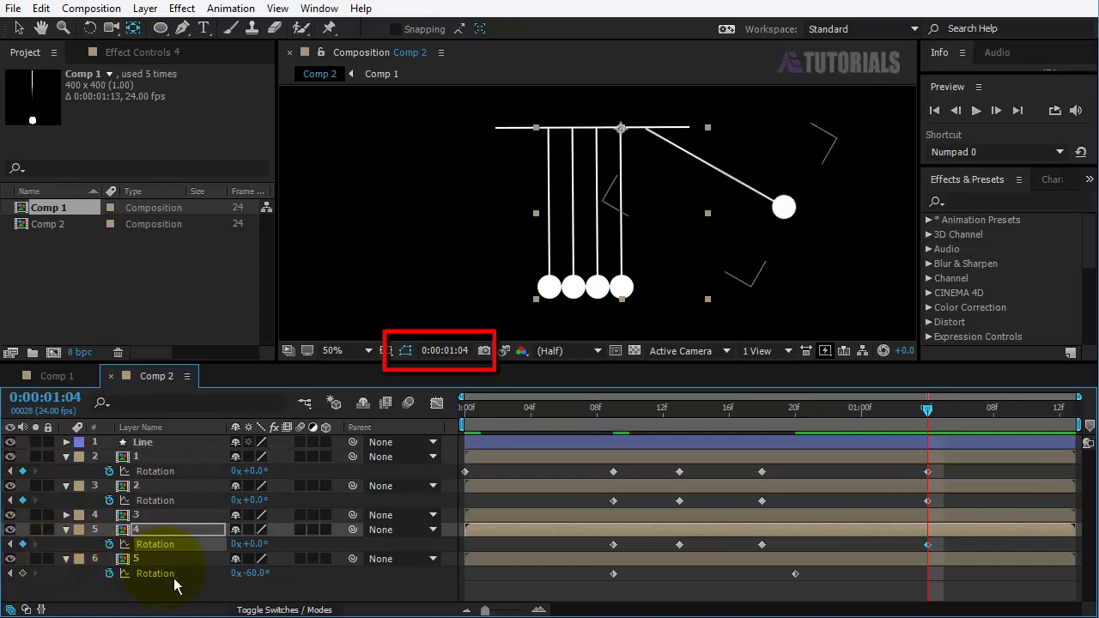
left_click(256, 574)
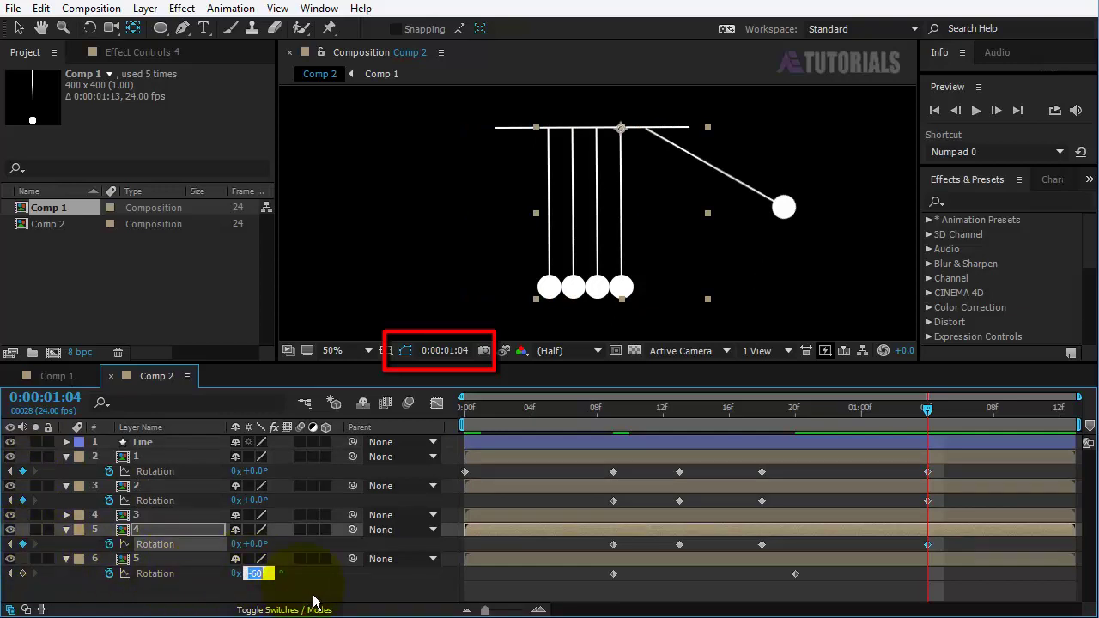
type("0")
key("Return")
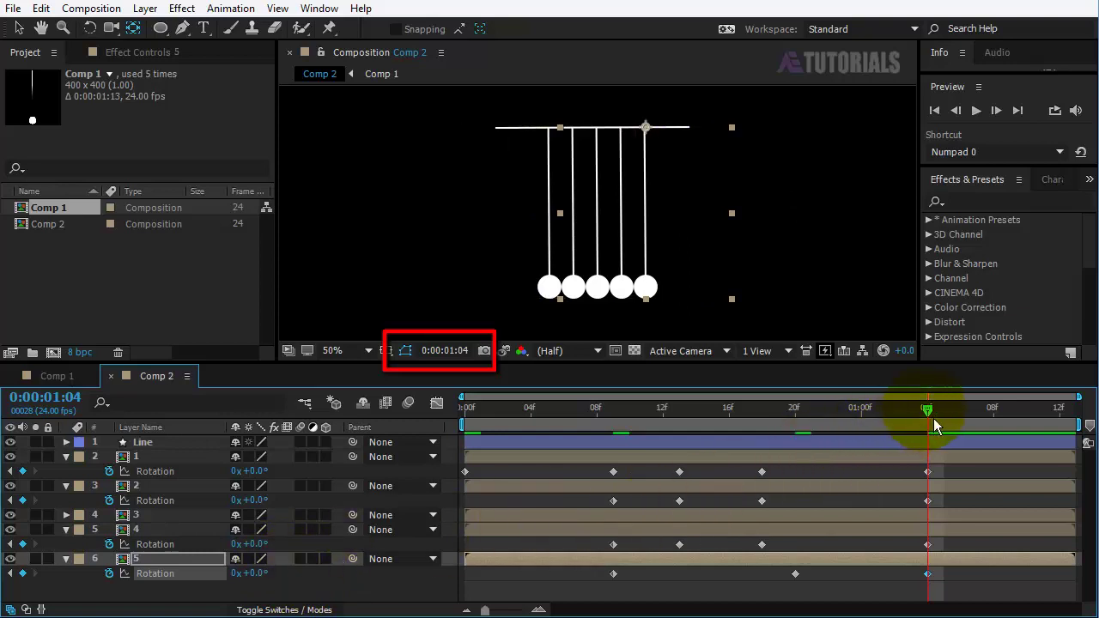
At 1:08, tilt balls 2, 4 and 5 to 5°, -5° and -10°
left_click_drag(933, 419, 999, 428)
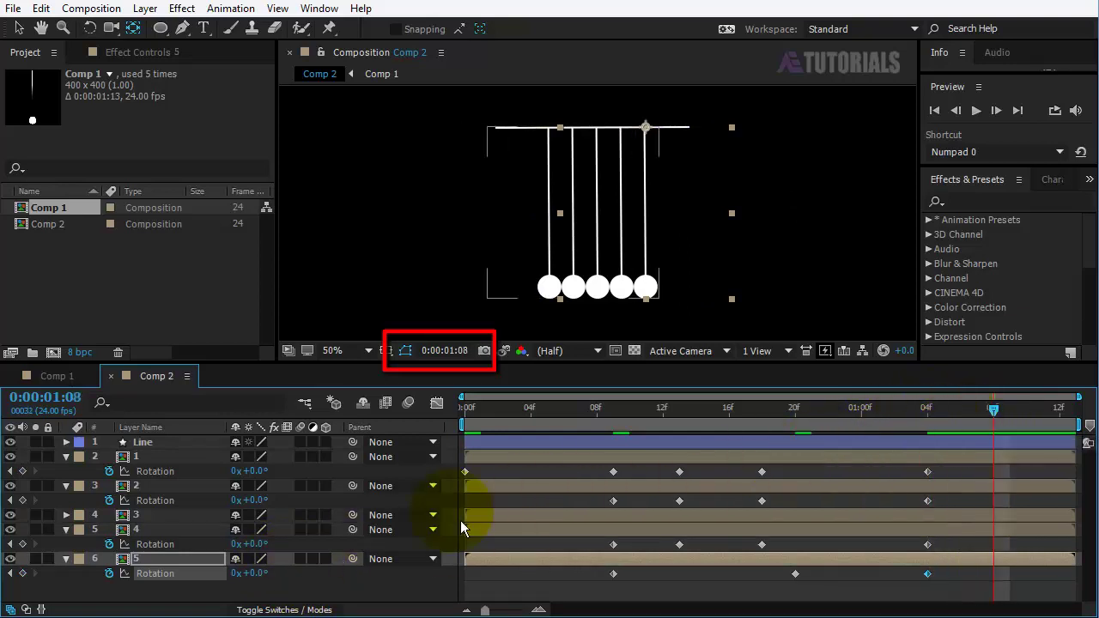
left_click(258, 502)
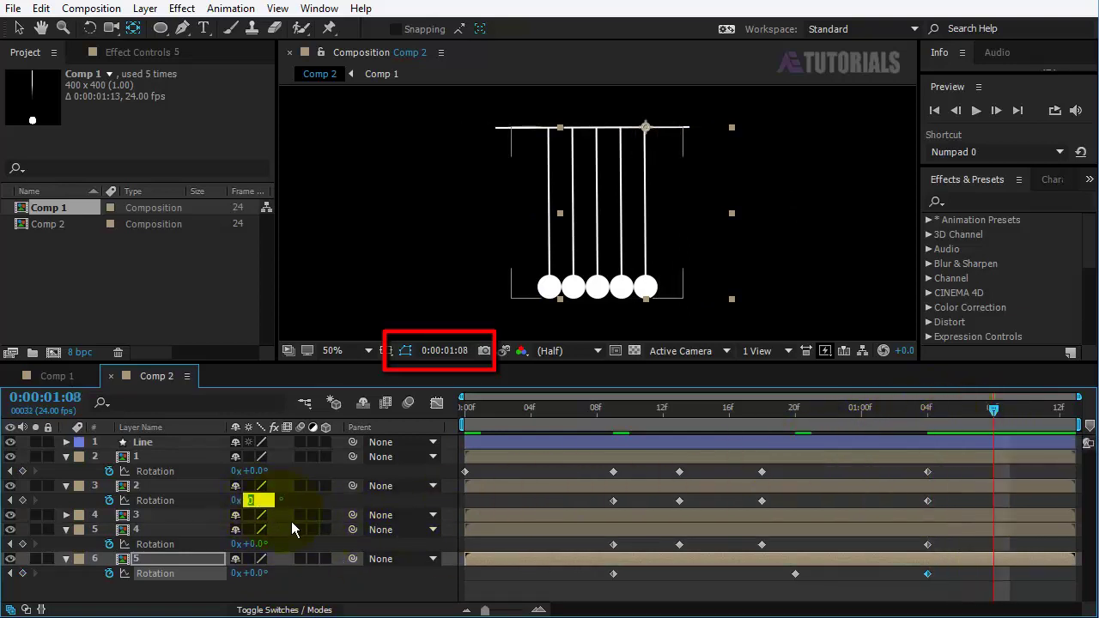
type("5")
key("Return")
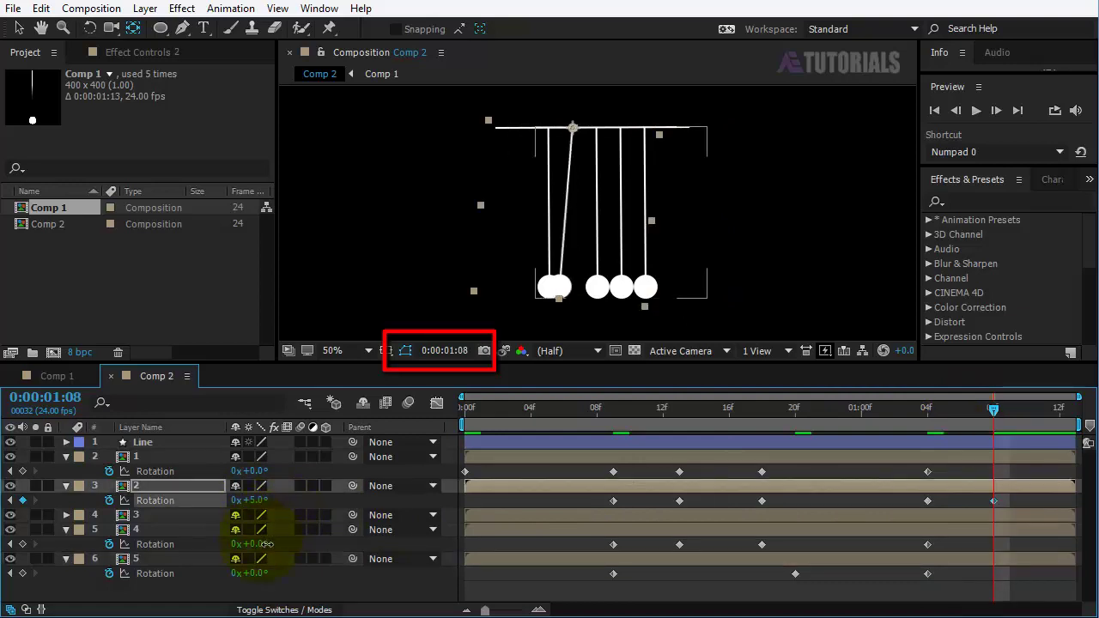
left_click(258, 544)
type("-5")
key("Return")
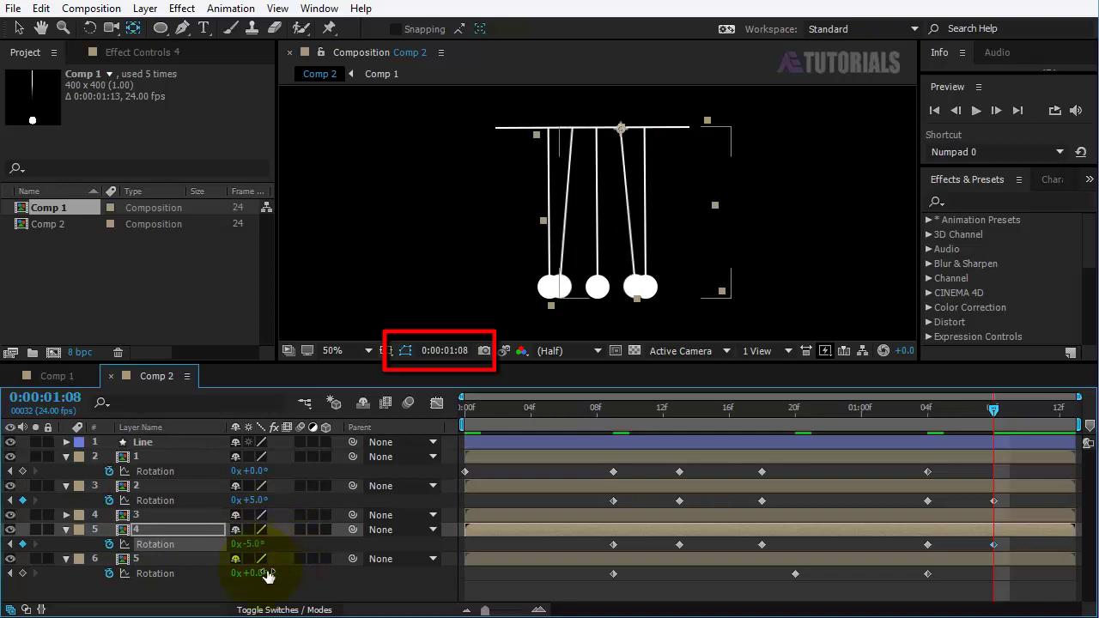
left_click(258, 574)
type("-10")
left_click(276, 574)
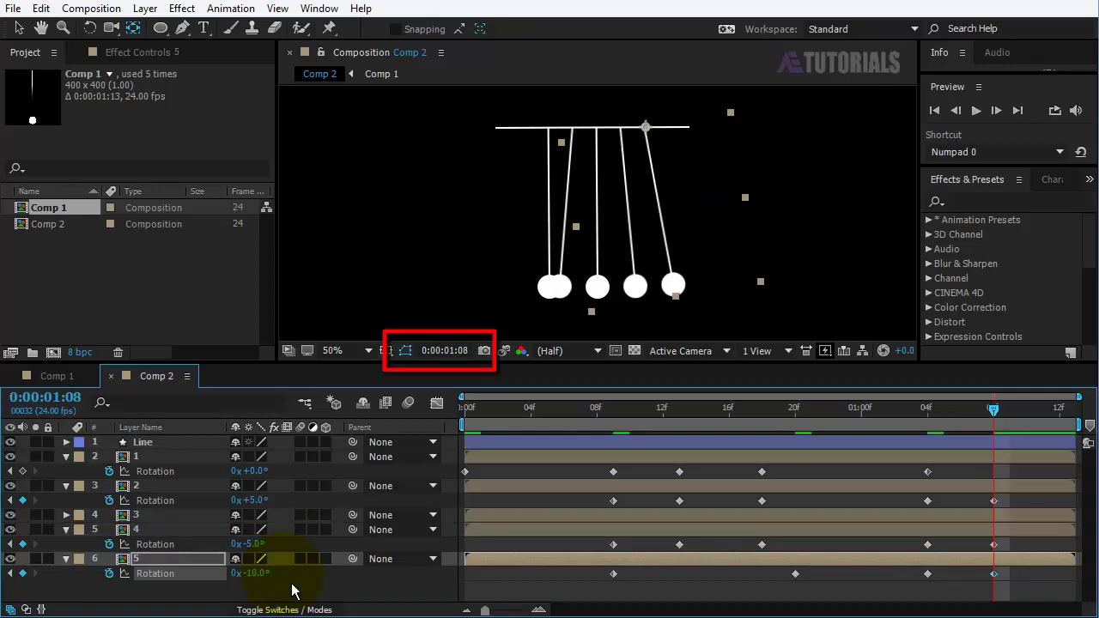
At 1:12, swing ball 1 out to 60° rotation
left_click(1031, 421)
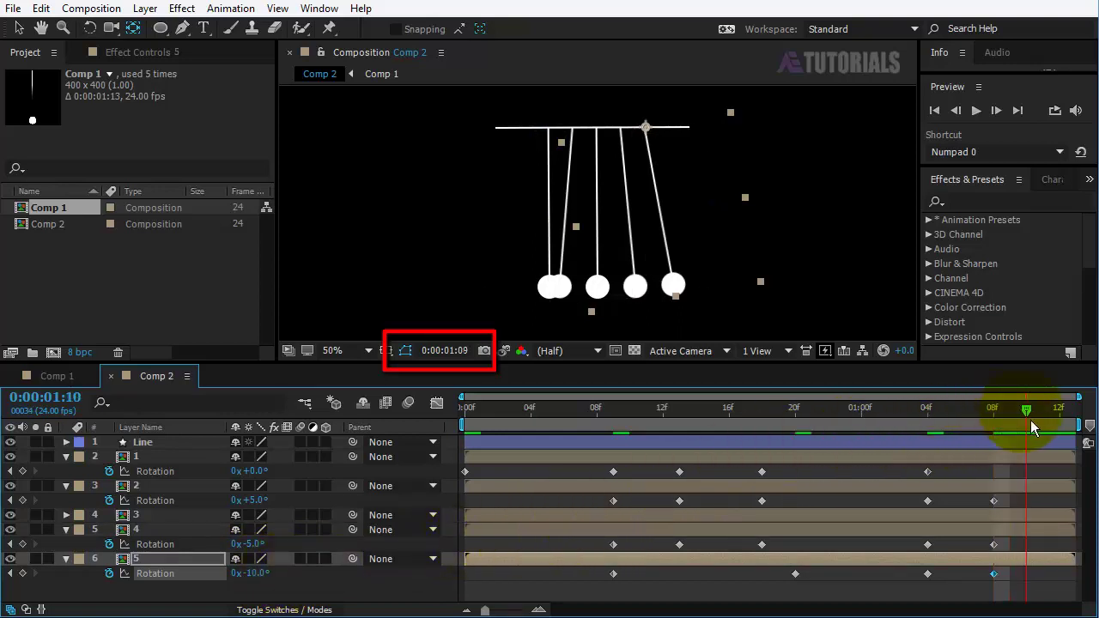
left_click_drag(1031, 420, 1060, 420)
left_click(810, 453)
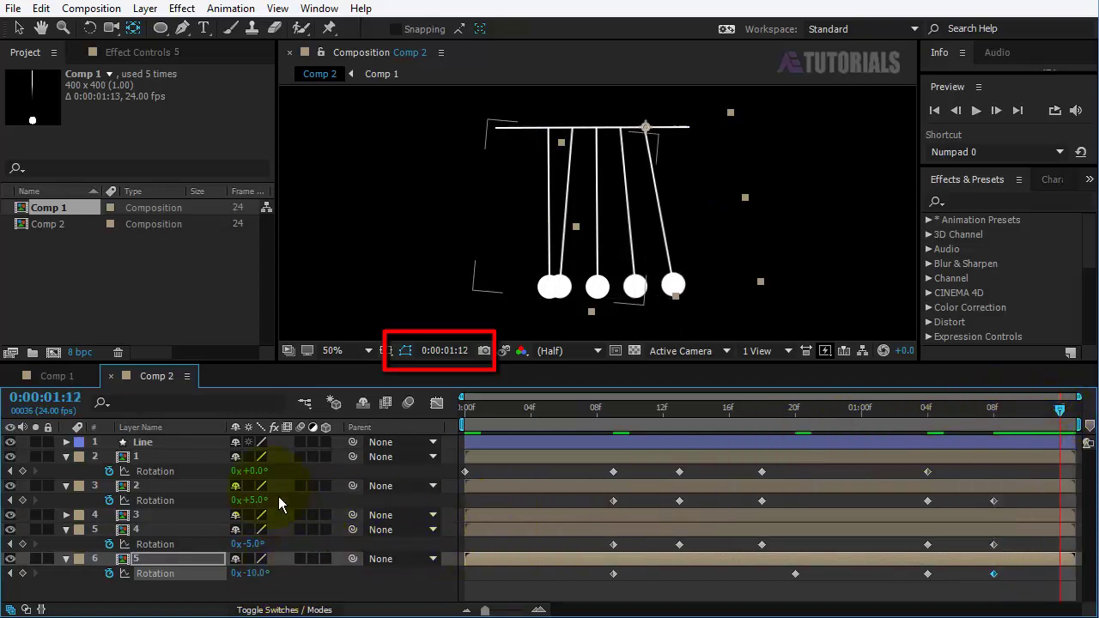
left_click(252, 471)
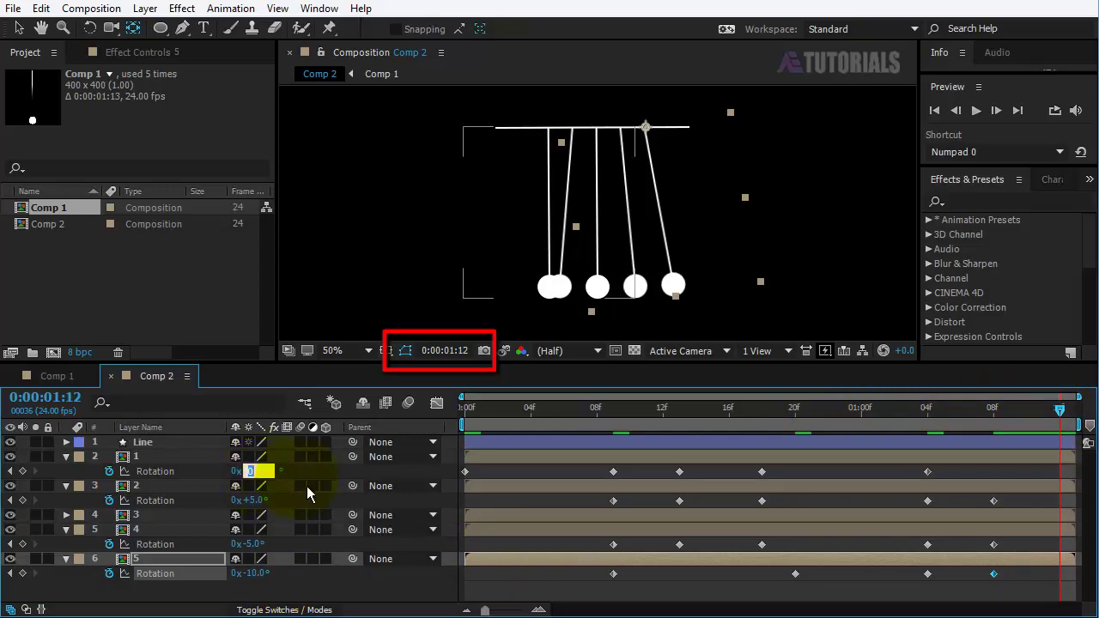
type("6")
key("Return")
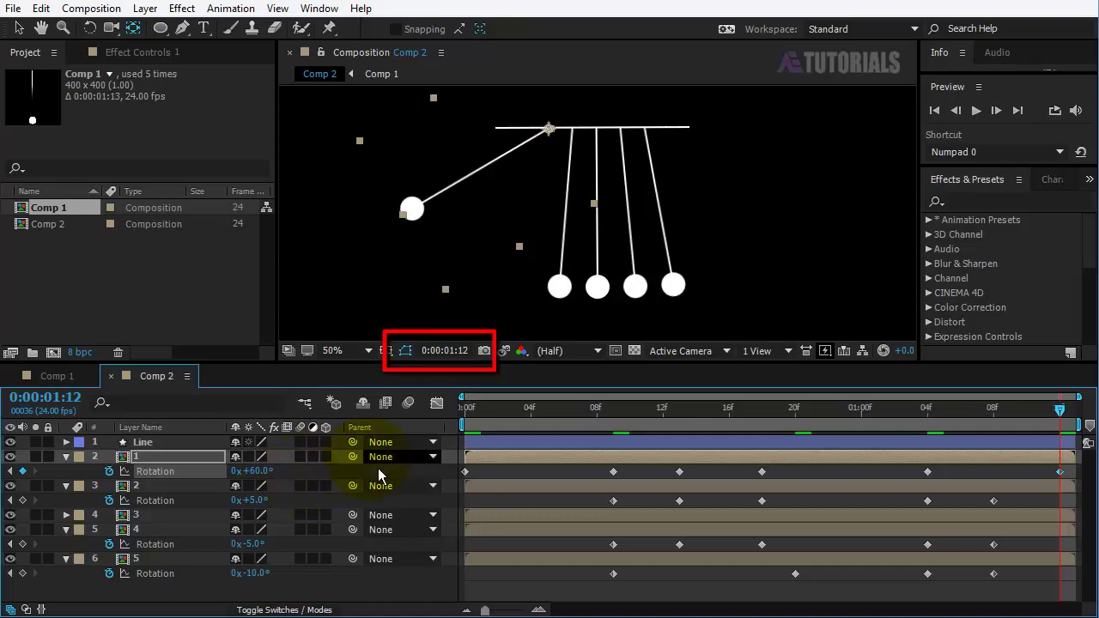
At 1:12, set balls 2, 4 and 5 back to 0° rotation
left_click(258, 501)
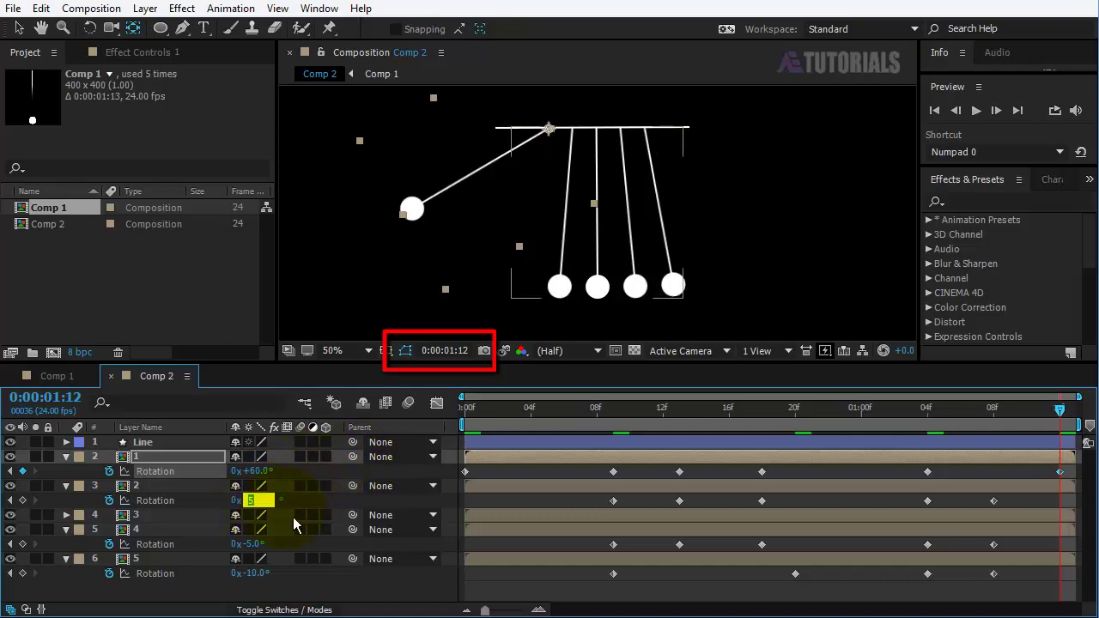
type("0")
key("Return")
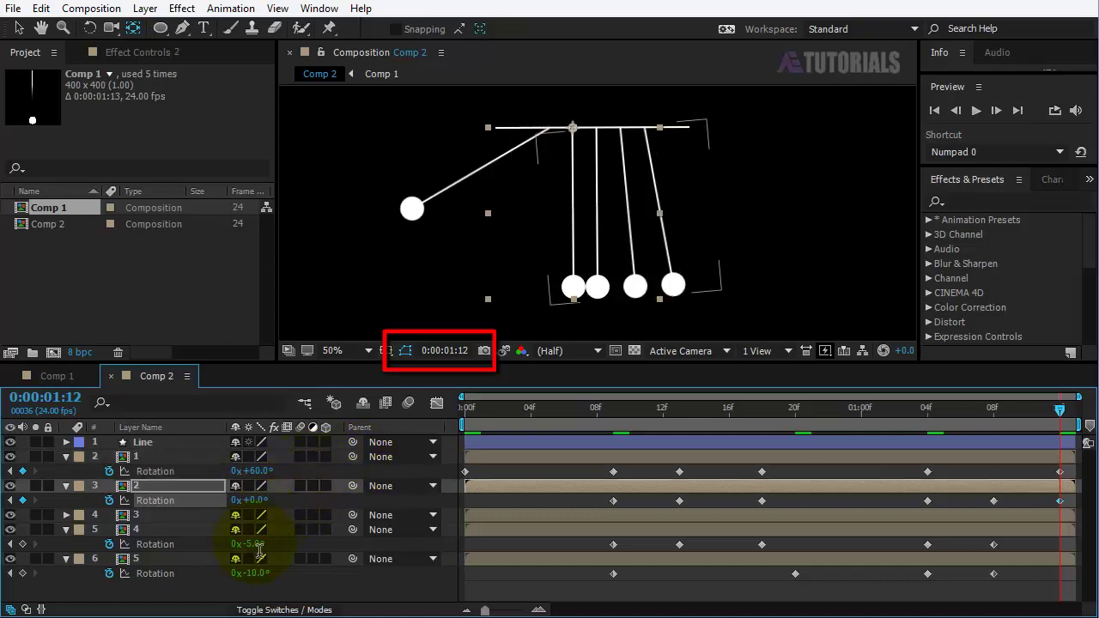
left_click(258, 544)
type("0")
key("Return")
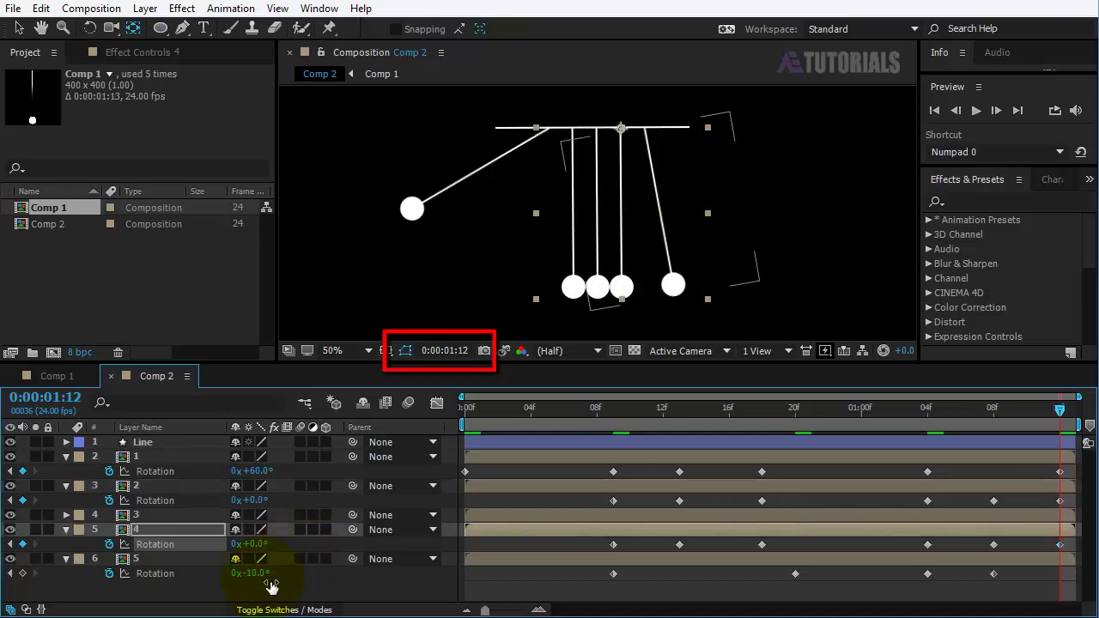
left_click(256, 574)
type("0")
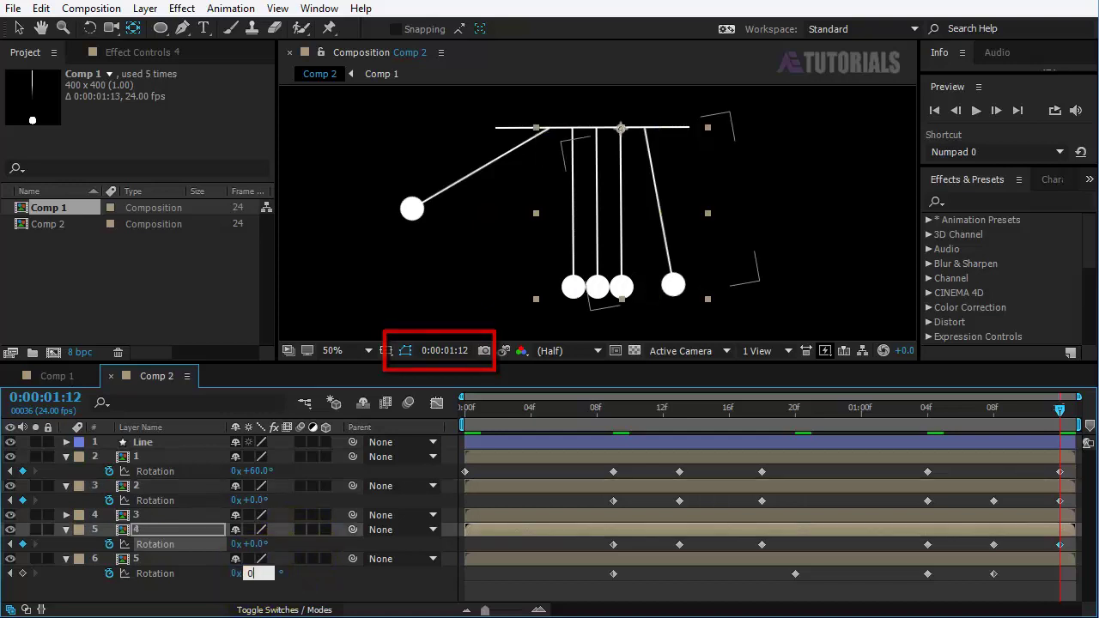
key("Return")
Preview the completed Newton's cradle swing loop
left_click(357, 599)
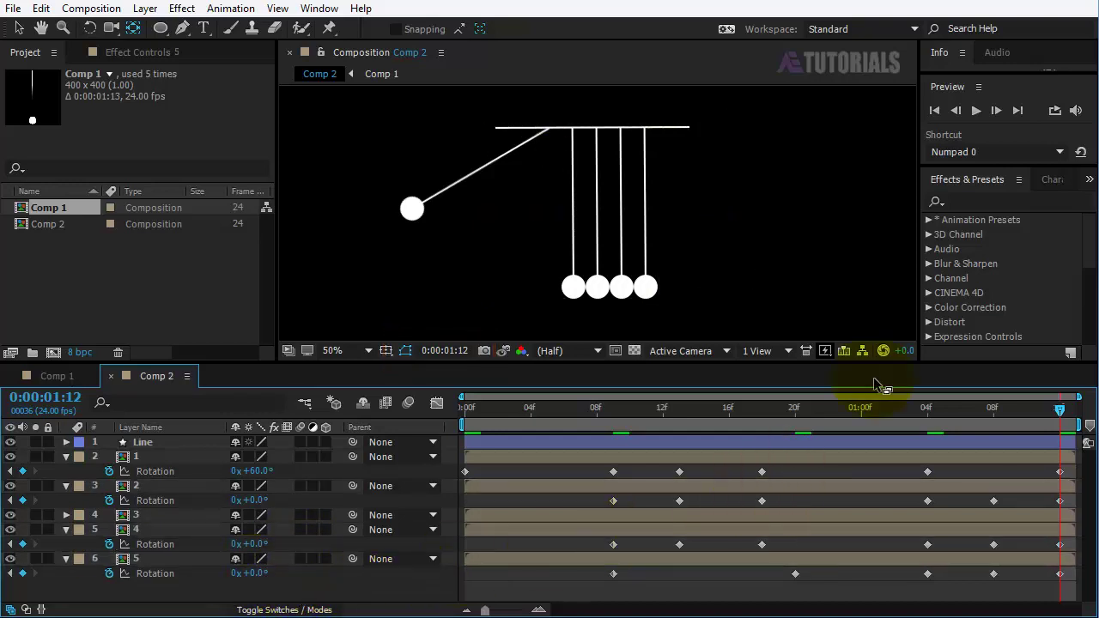
left_click(984, 121)
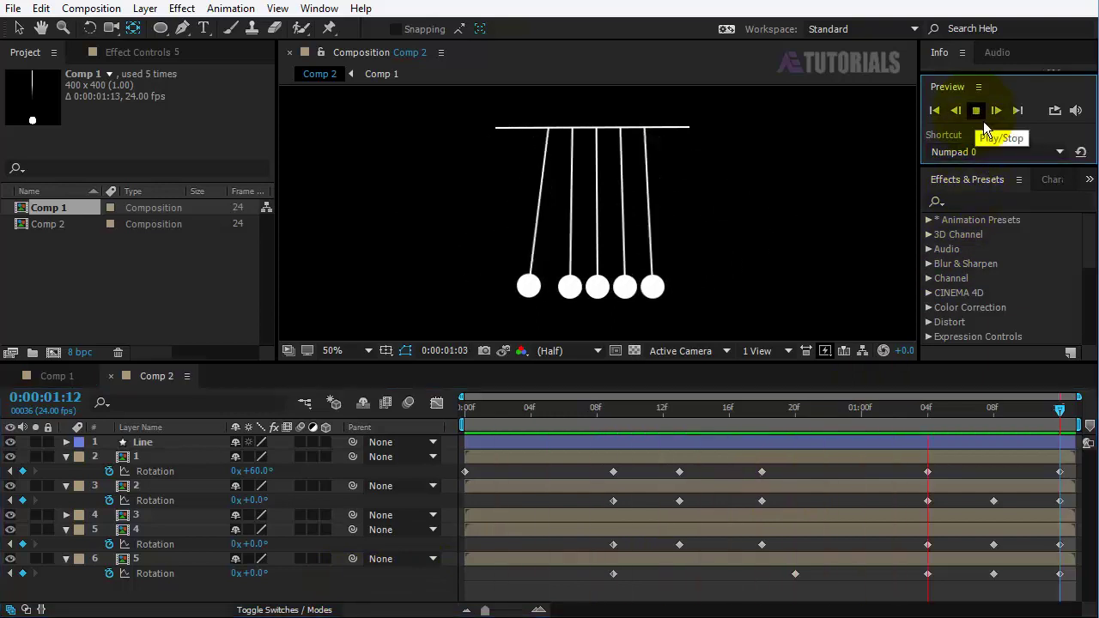
left_click(984, 121)
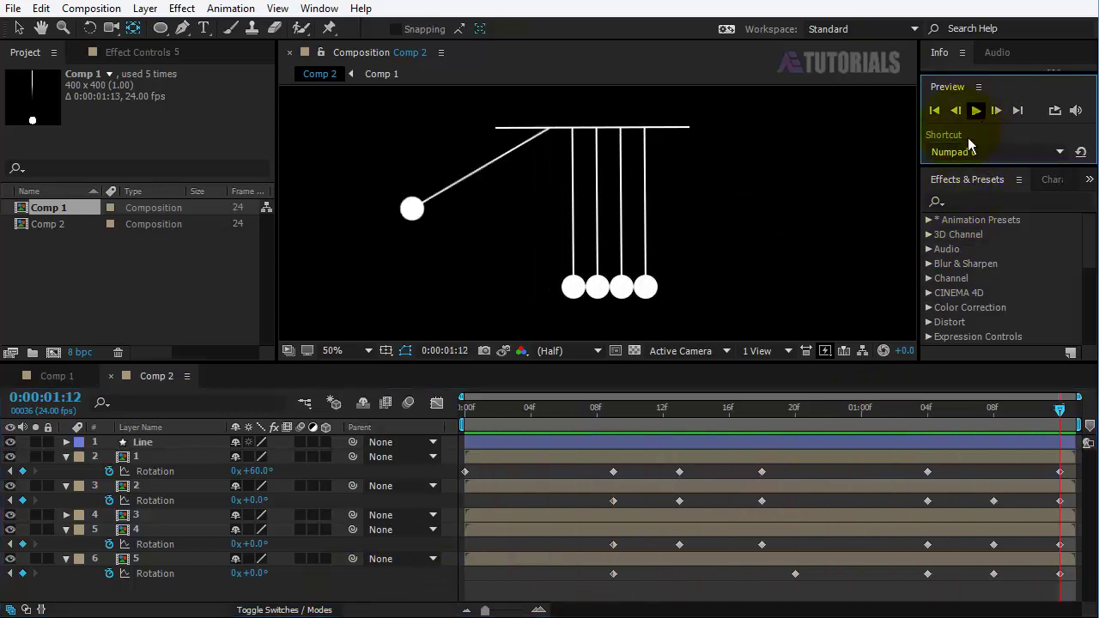
left_click(368, 350)
Apply Easy Ease (F9) to all the pendulums' rotation keyframes
left_click(371, 389)
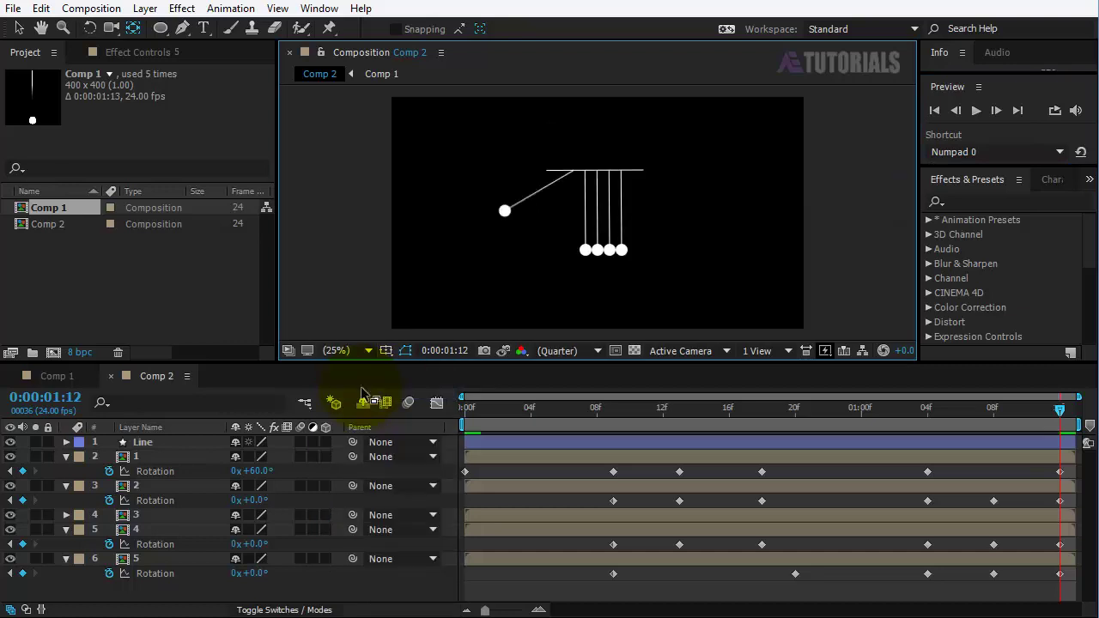
left_click_drag(452, 375, 471, 321)
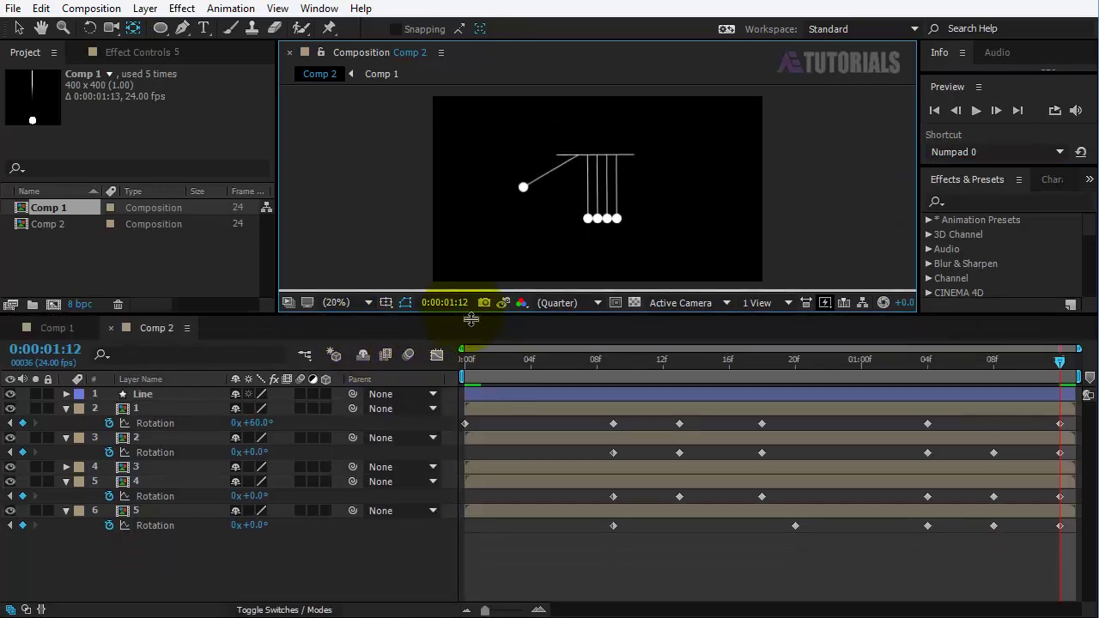
left_click_drag(1068, 542, 470, 424)
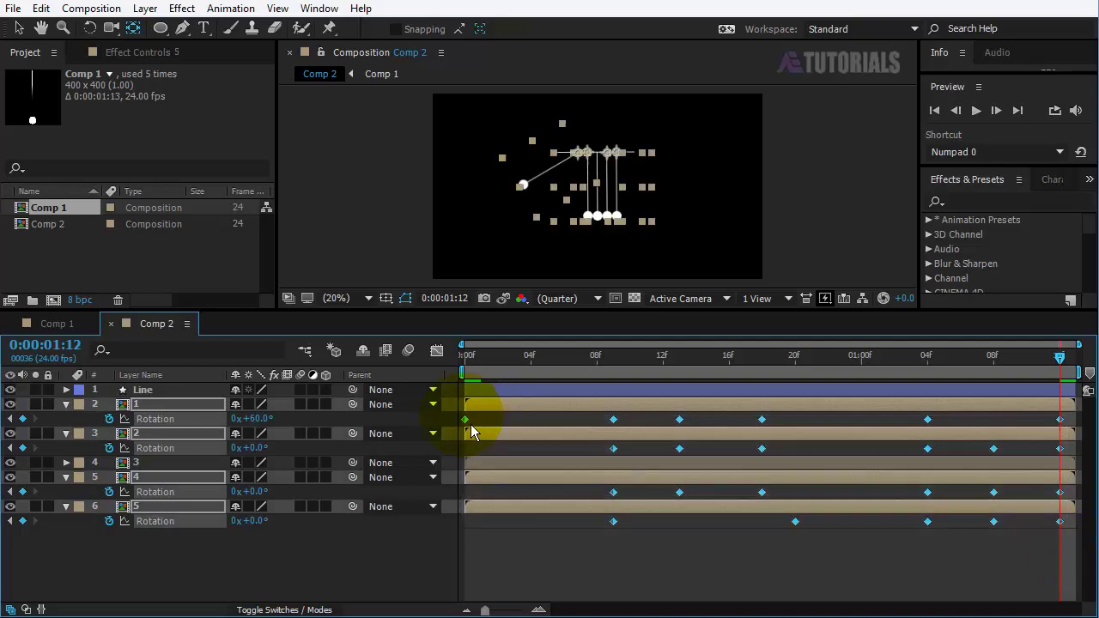
key("F9")
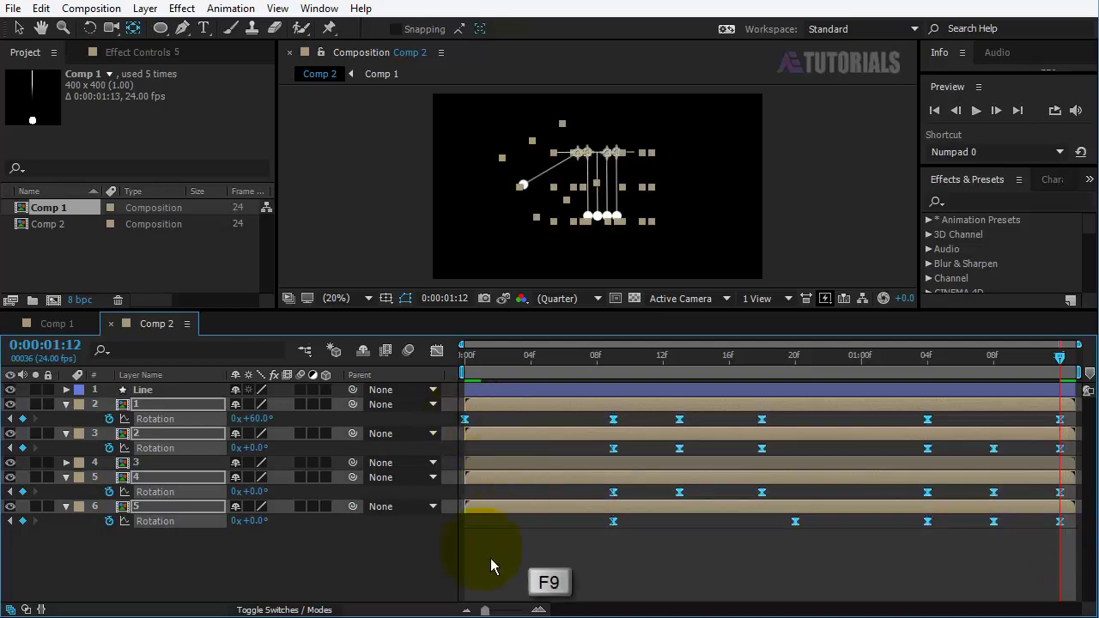
Set the viewer magnification to 50% and preview the eased swing
left_click(447, 561)
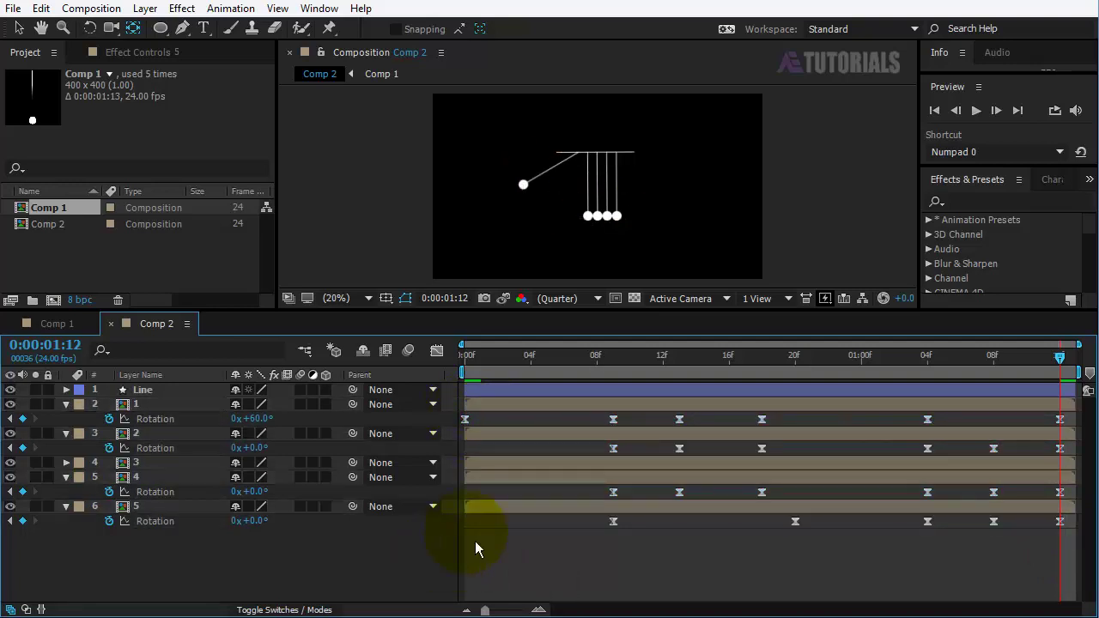
left_click(369, 298)
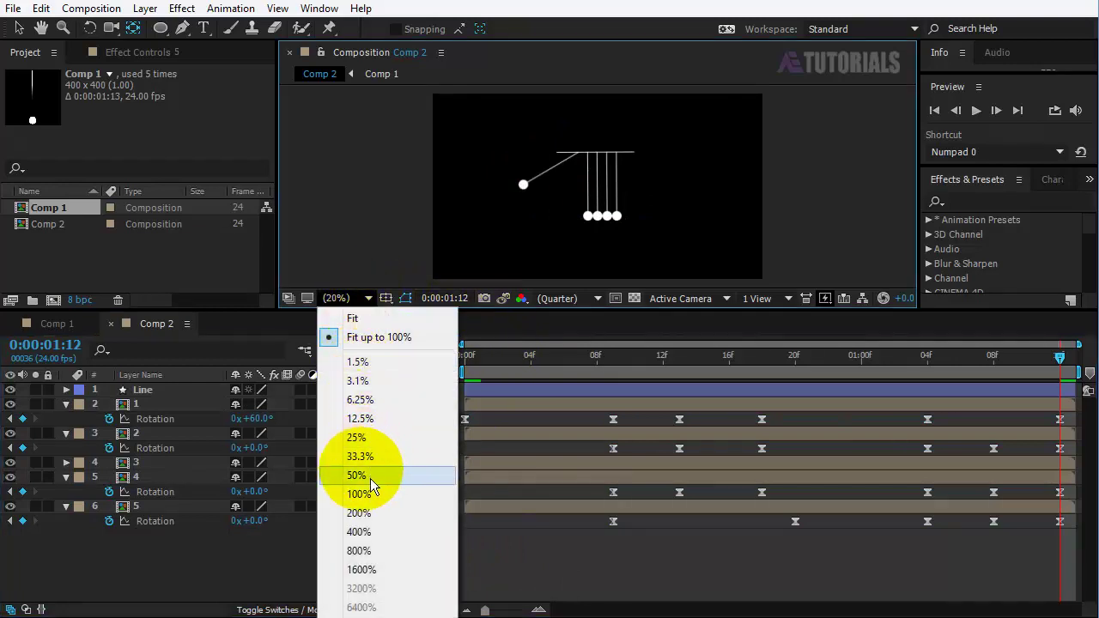
left_click(370, 478)
left_click(979, 113)
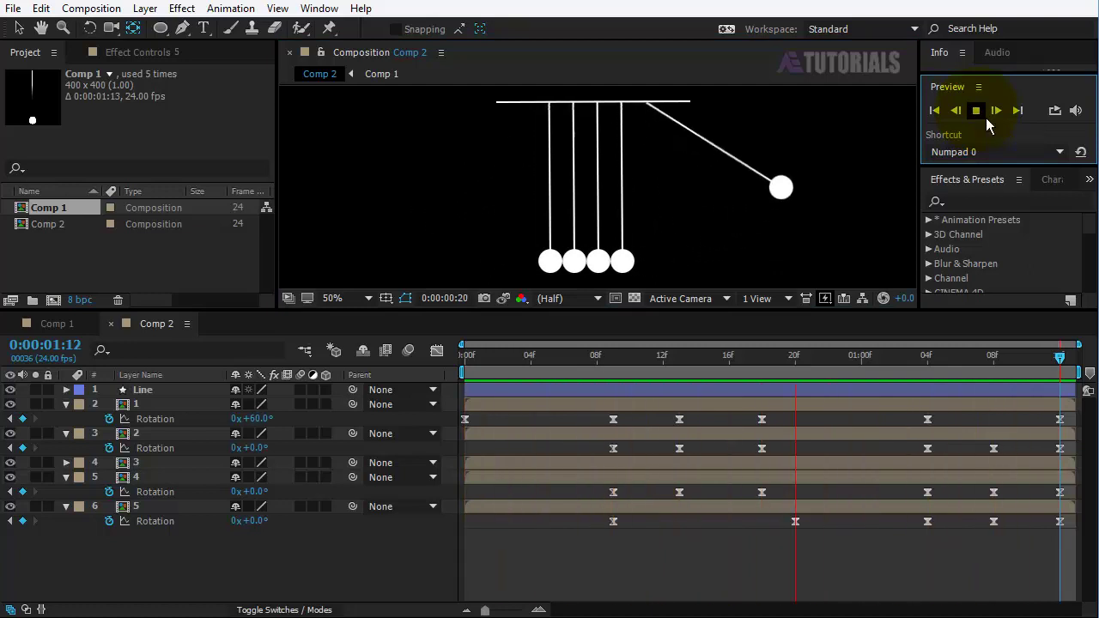
left_click(977, 111)
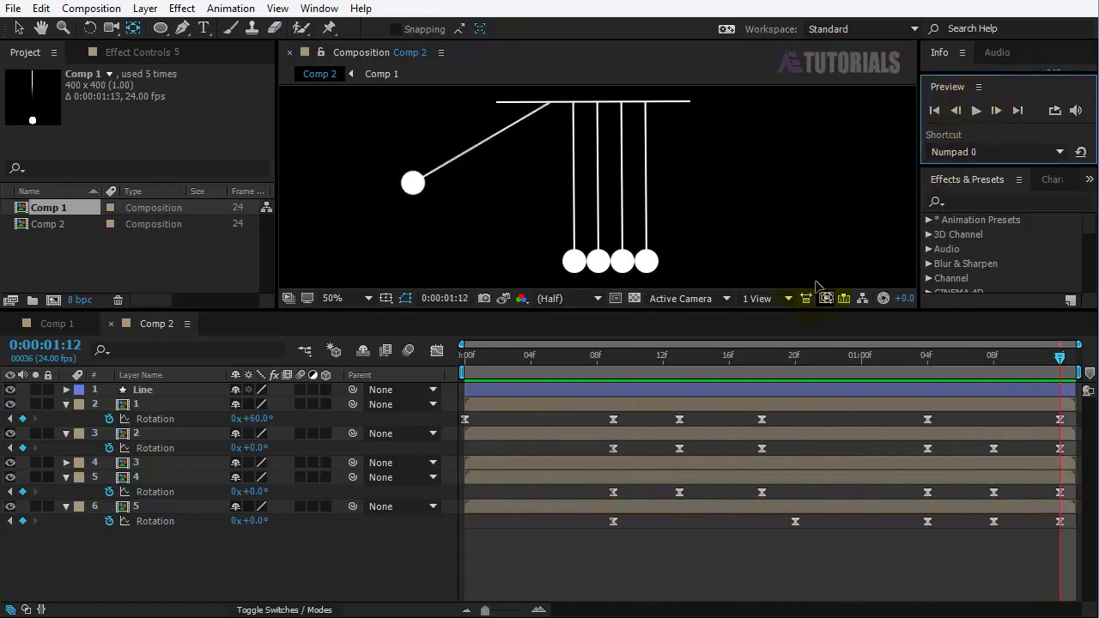
Enlarge the composition viewer and collapse the properties of balls 1, 2, 4 and 5
left_click(456, 323)
left_click_drag(461, 318, 463, 416)
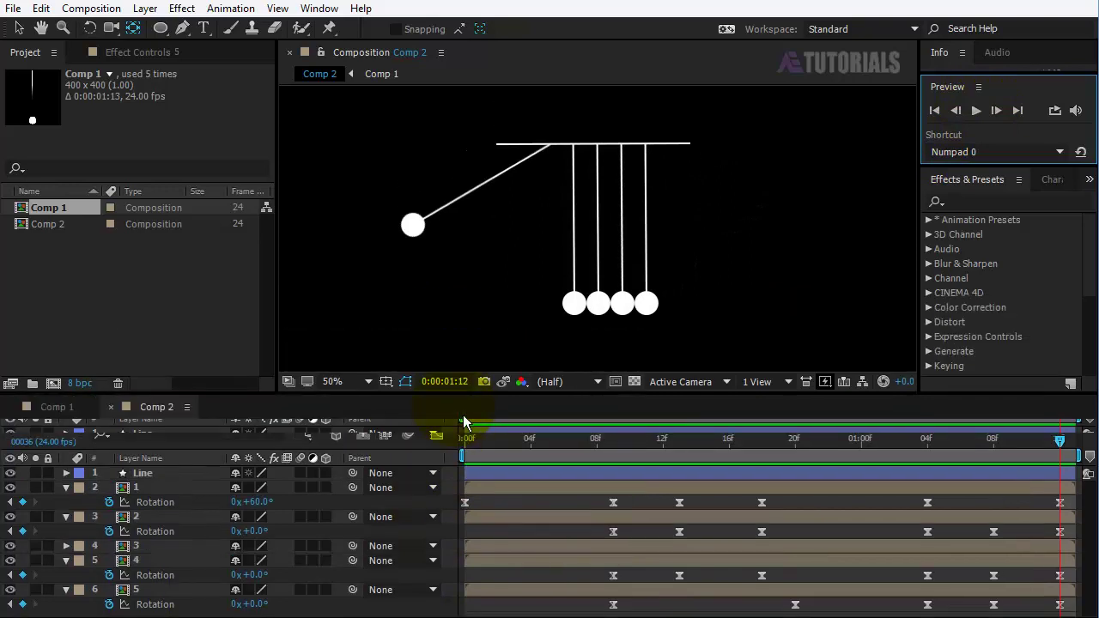
left_click(74, 520)
left_click(69, 517)
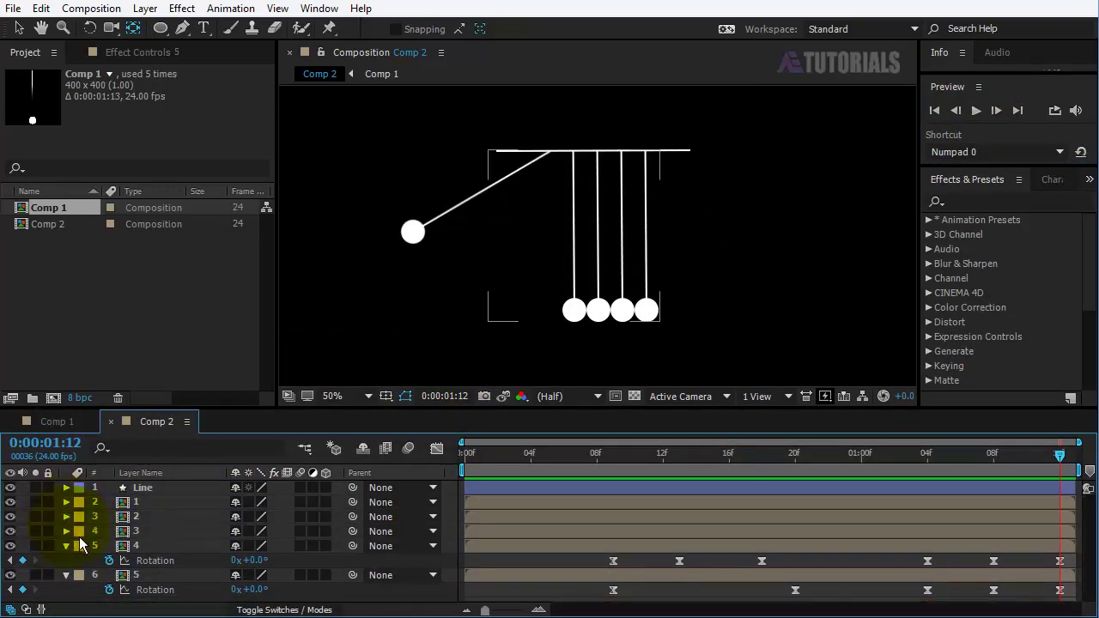
left_click(69, 546)
left_click(70, 561)
left_click(102, 580)
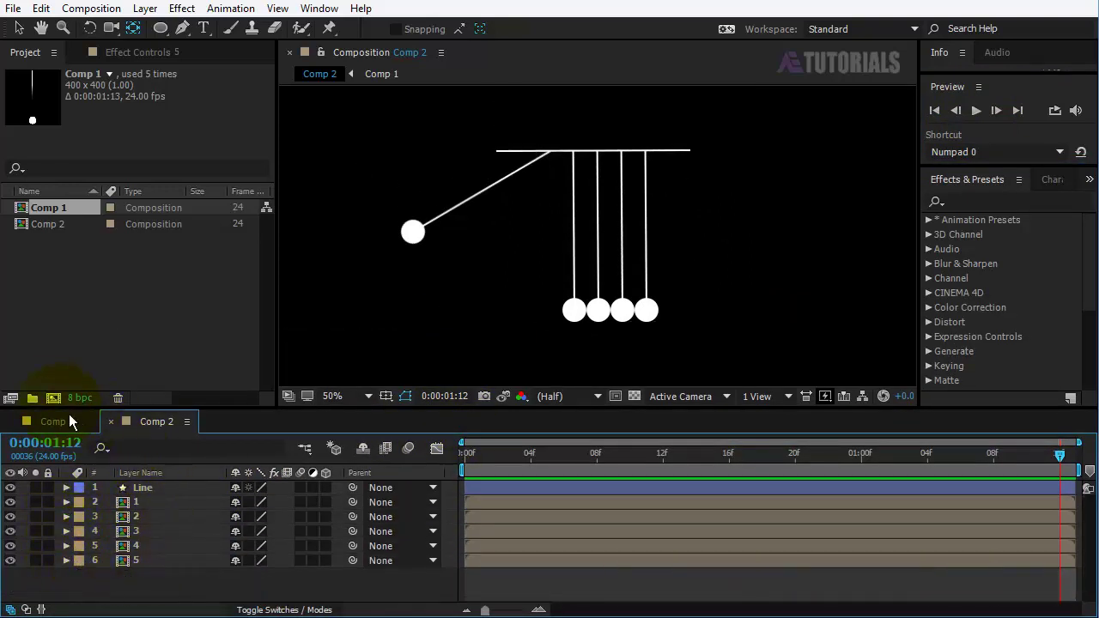
Create a new HDTV 1080 24 composition named Final
left_click(54, 399)
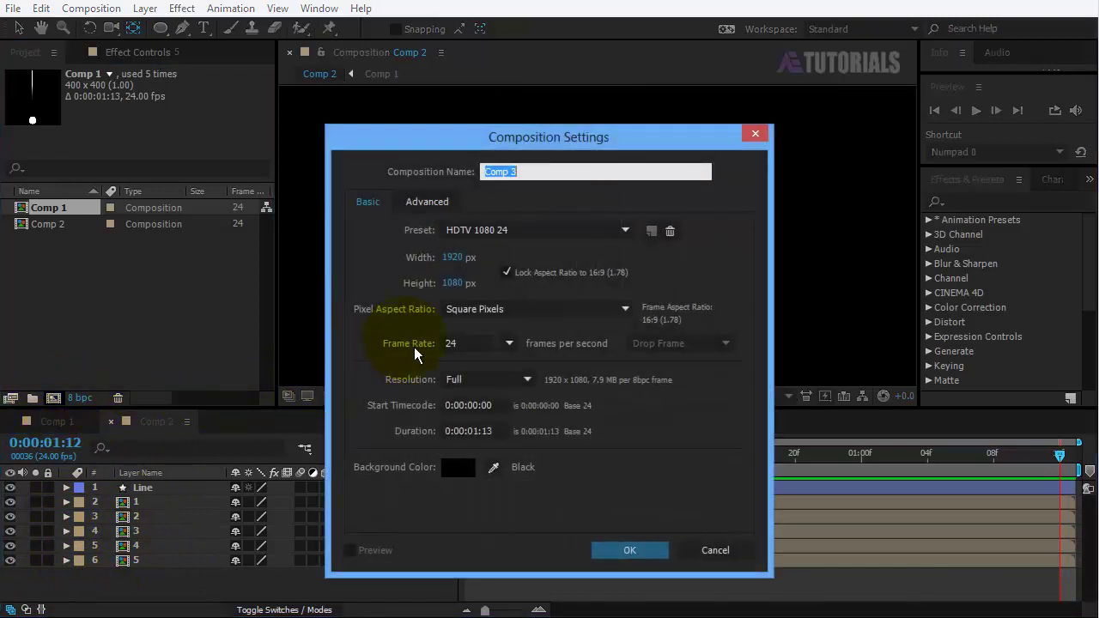
type("Final")
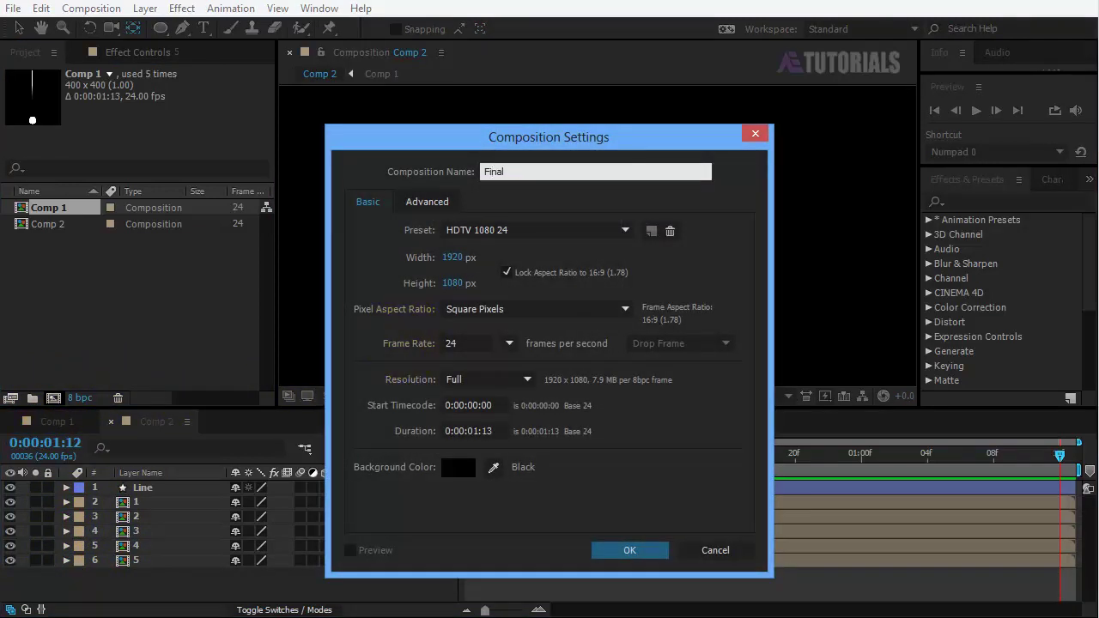
left_click(631, 550)
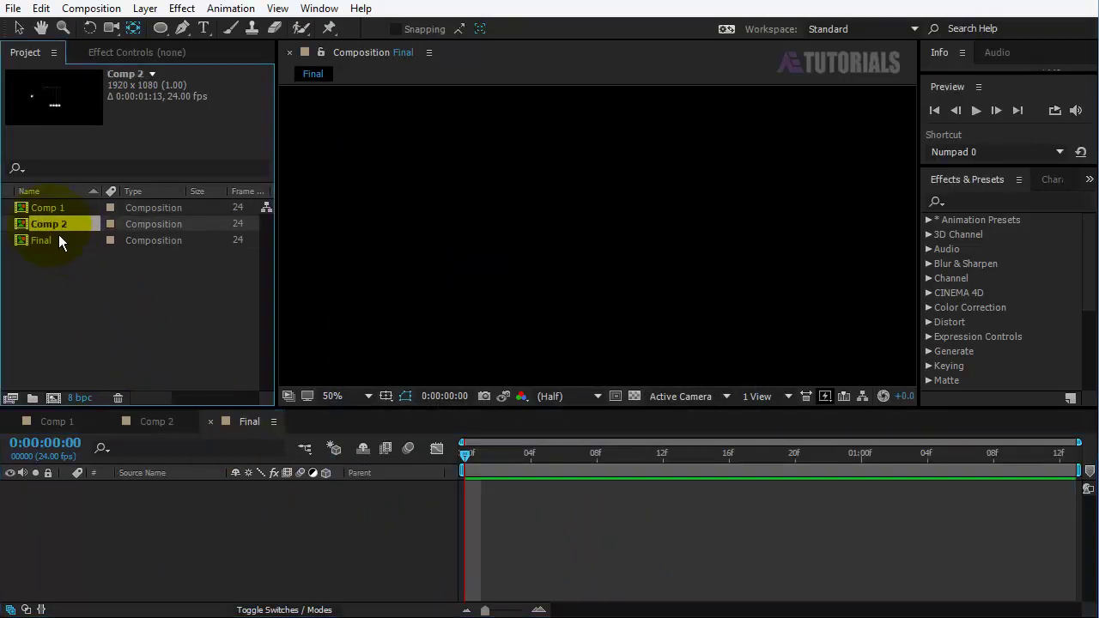
Add Comp 2 as a layer in the Final timeline and fit the frame in the viewer
left_click_drag(58, 227, 149, 502)
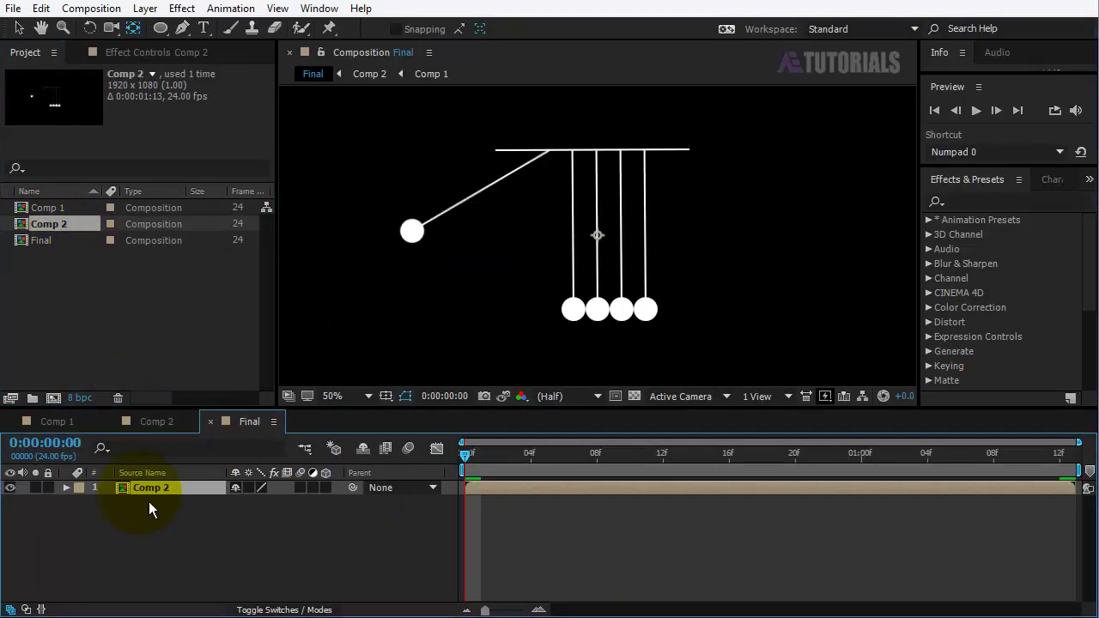
left_click(360, 397)
left_click(360, 436)
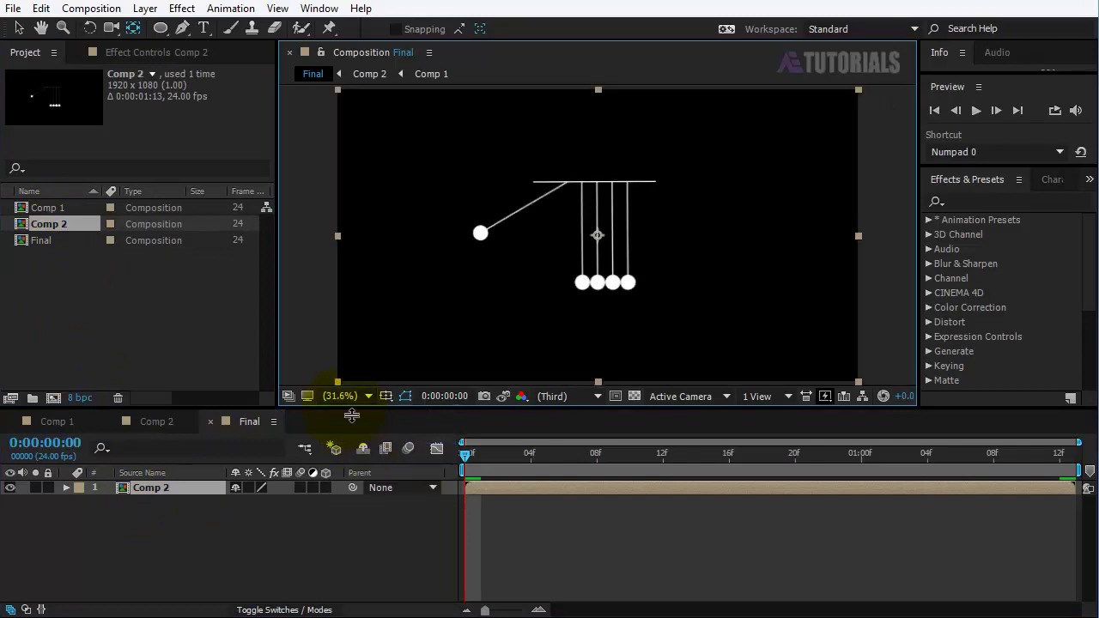
left_click_drag(352, 411, 354, 457)
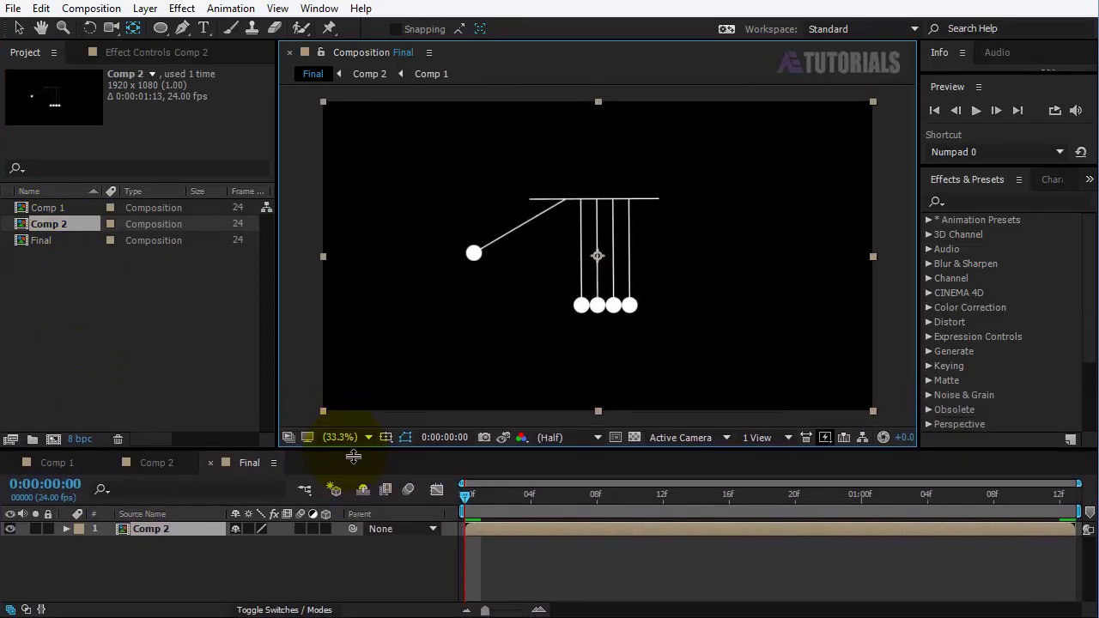
left_click(245, 563)
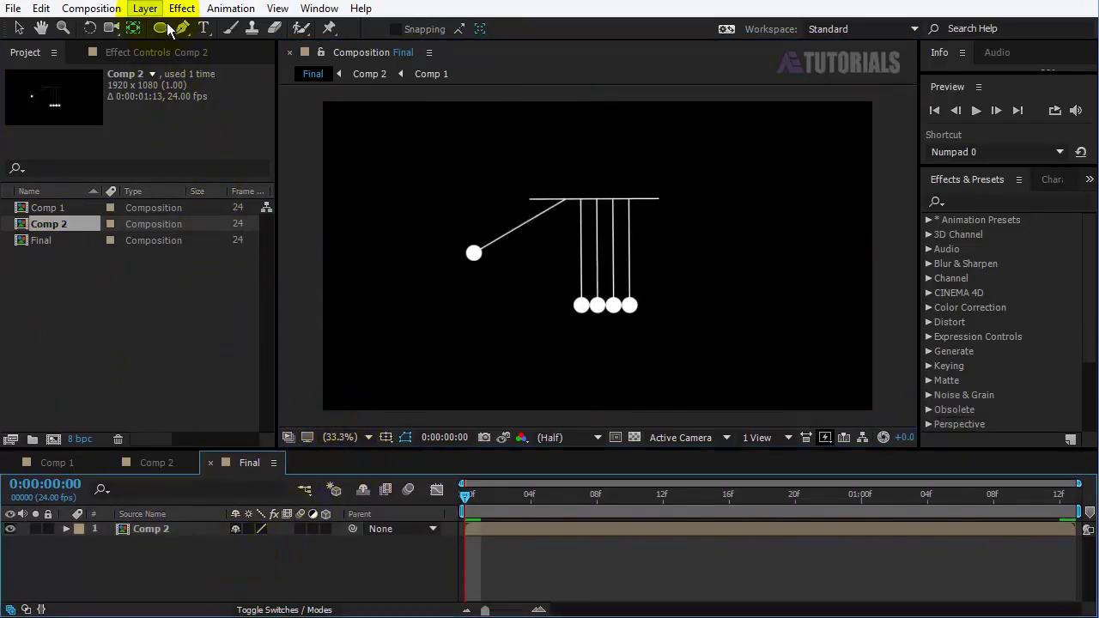
Create a black solid layer named BG
left_click(145, 9)
mouse_move(168, 28)
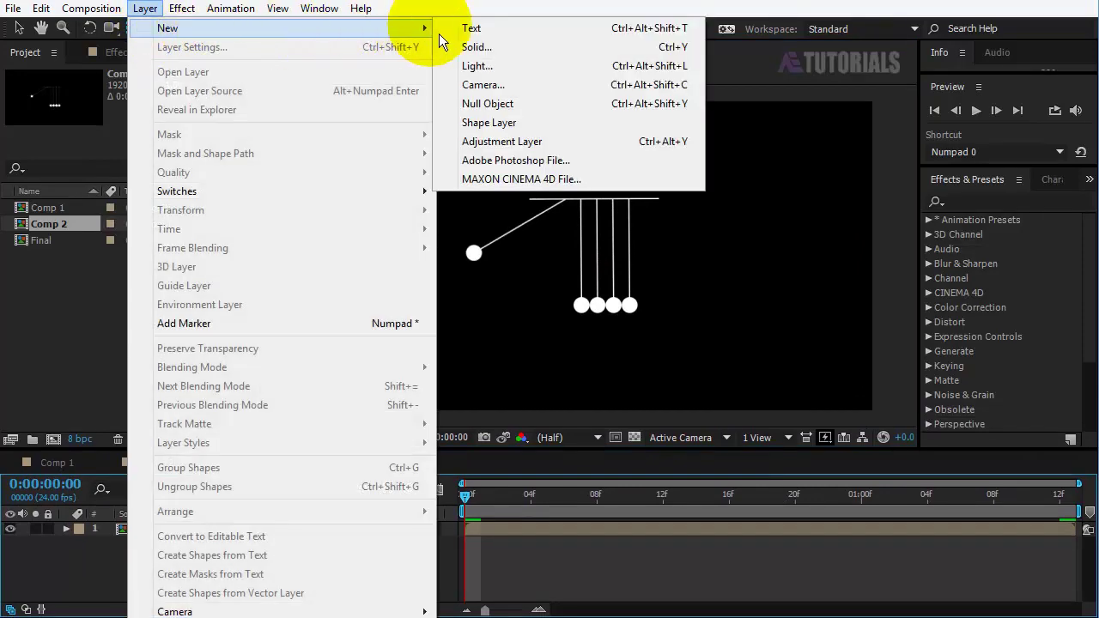
left_click(484, 51)
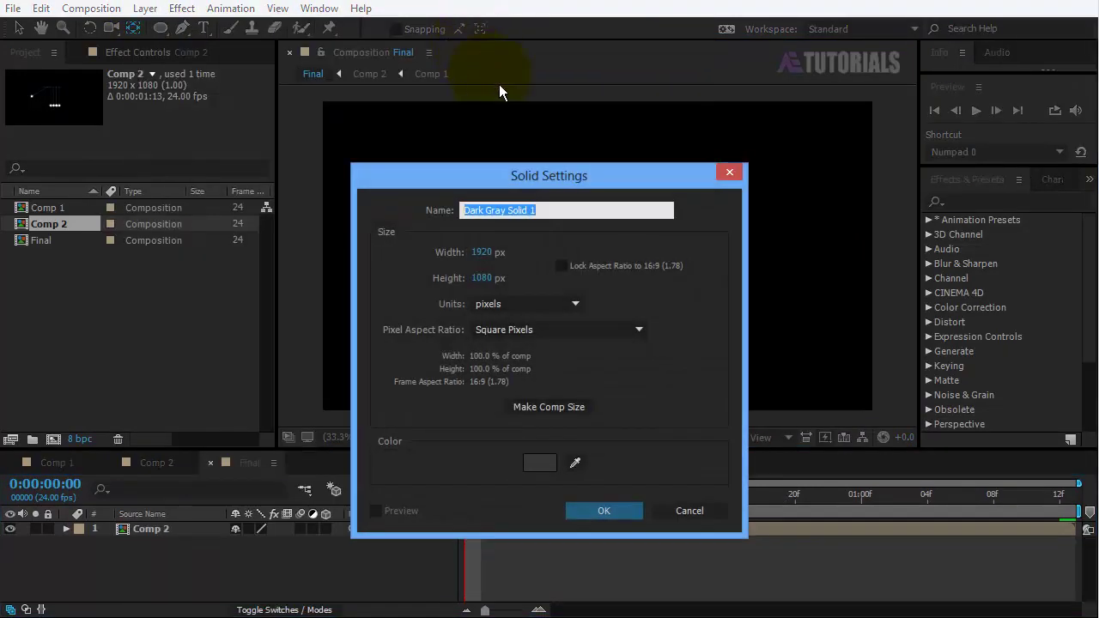
type("BG")
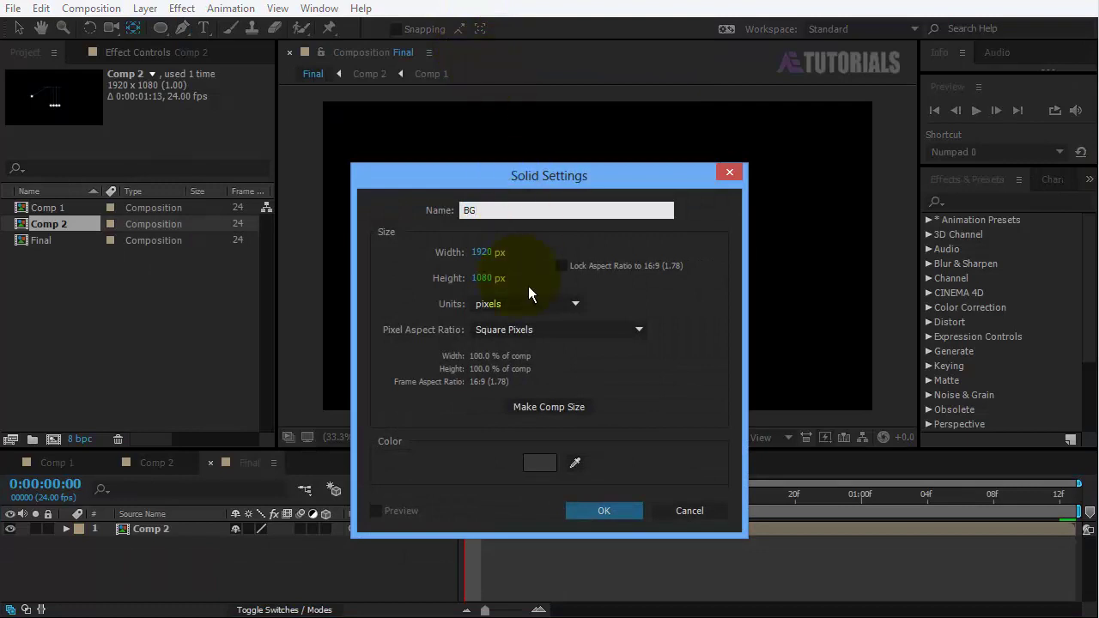
left_click(552, 469)
left_click(378, 460)
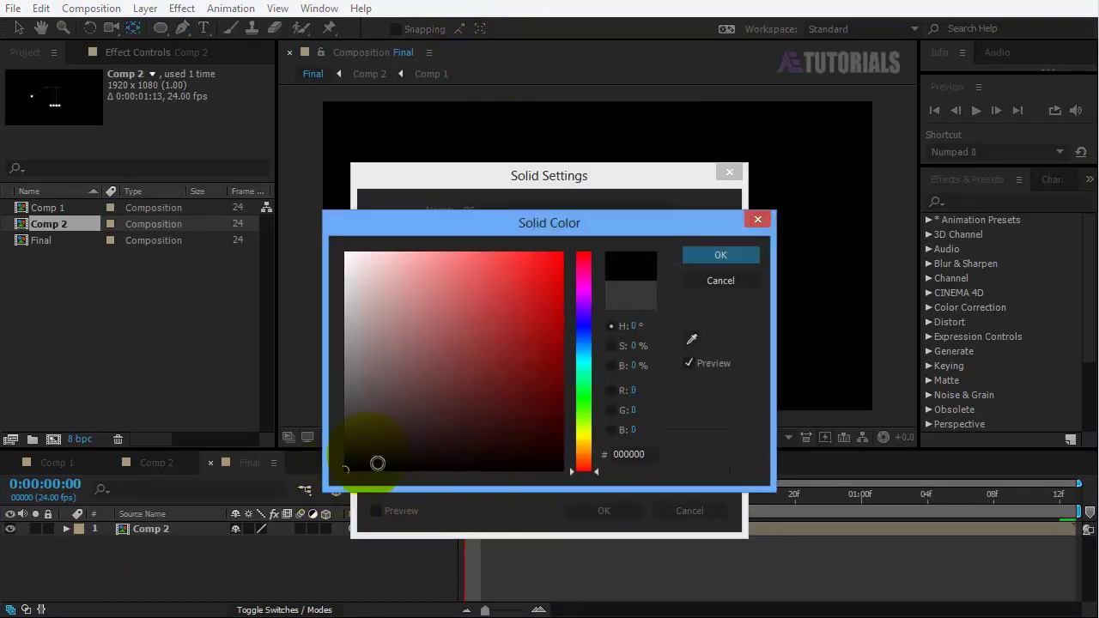
left_click(716, 253)
left_click(604, 512)
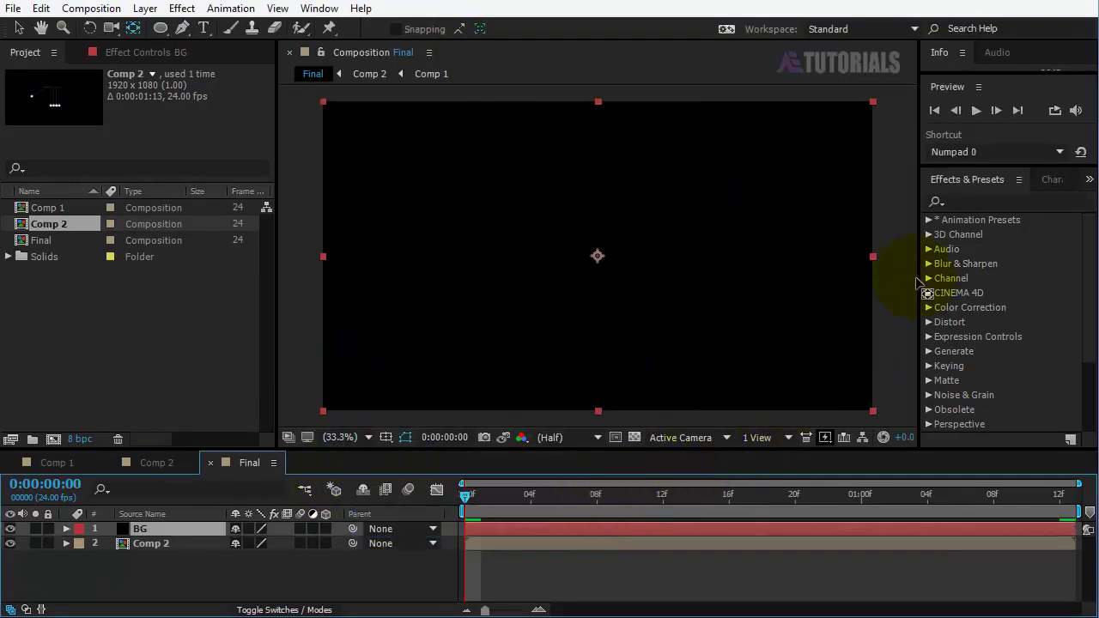
Apply Gradient Ramp to BG and move BG beneath Comp 2
left_click(979, 203)
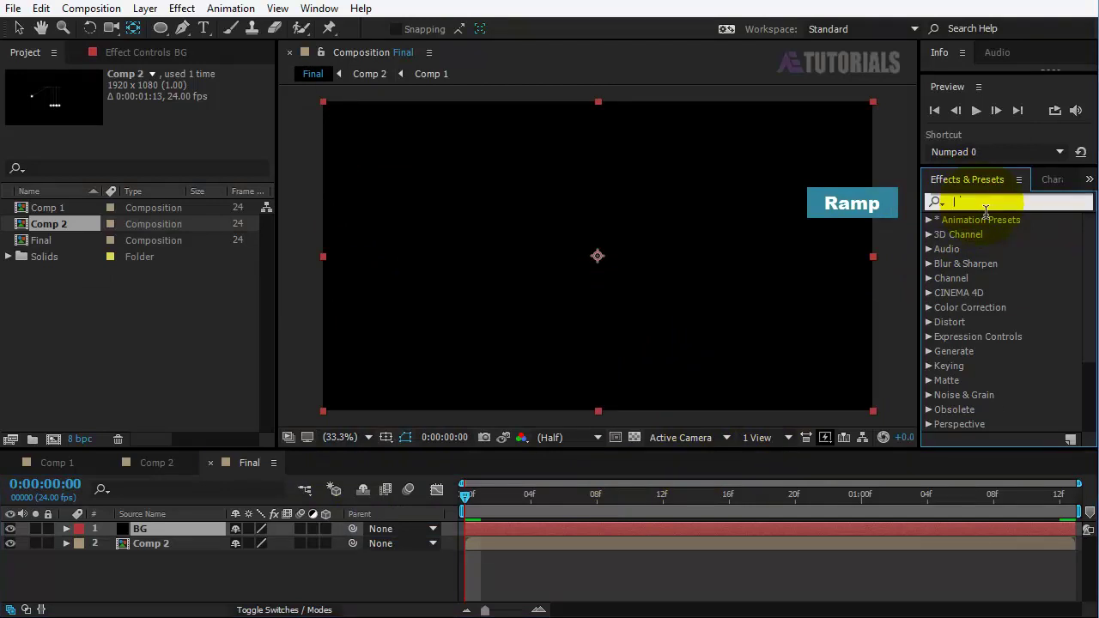
type("Ramp")
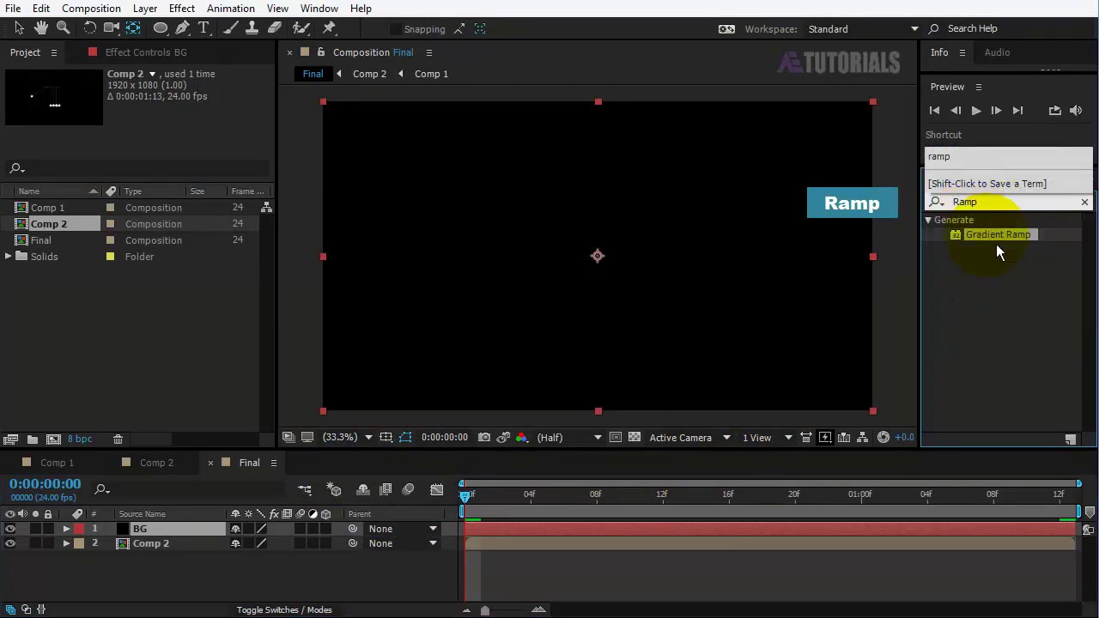
left_click_drag(997, 237, 762, 251)
left_click_drag(197, 528, 172, 585)
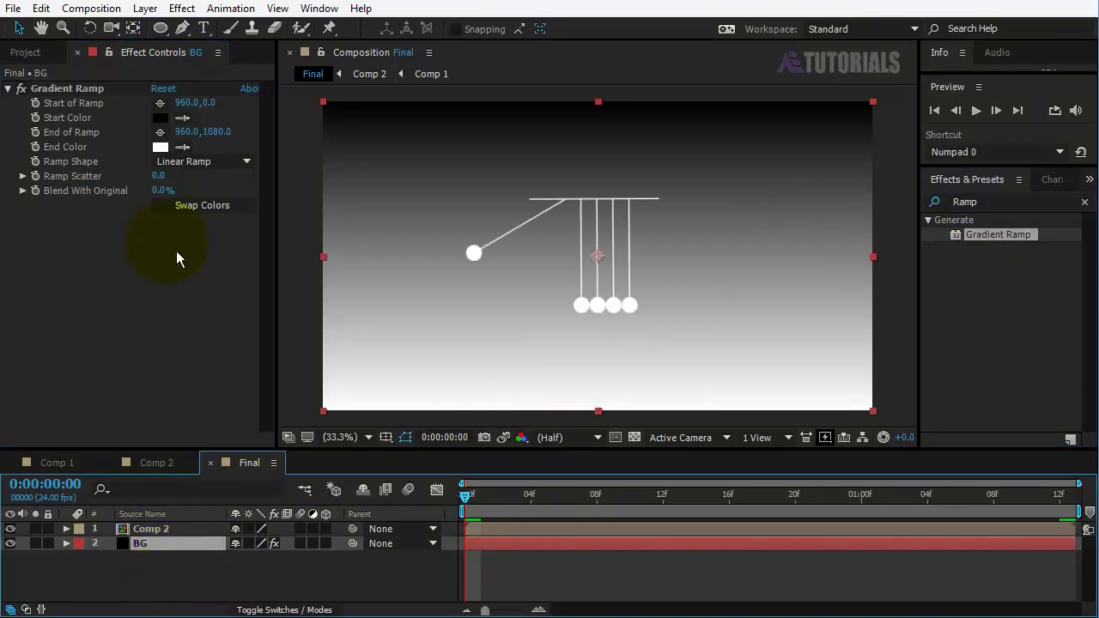
Set the ramp to black start, dark red end, Radial Ramp, with colours swapped
left_click(159, 118)
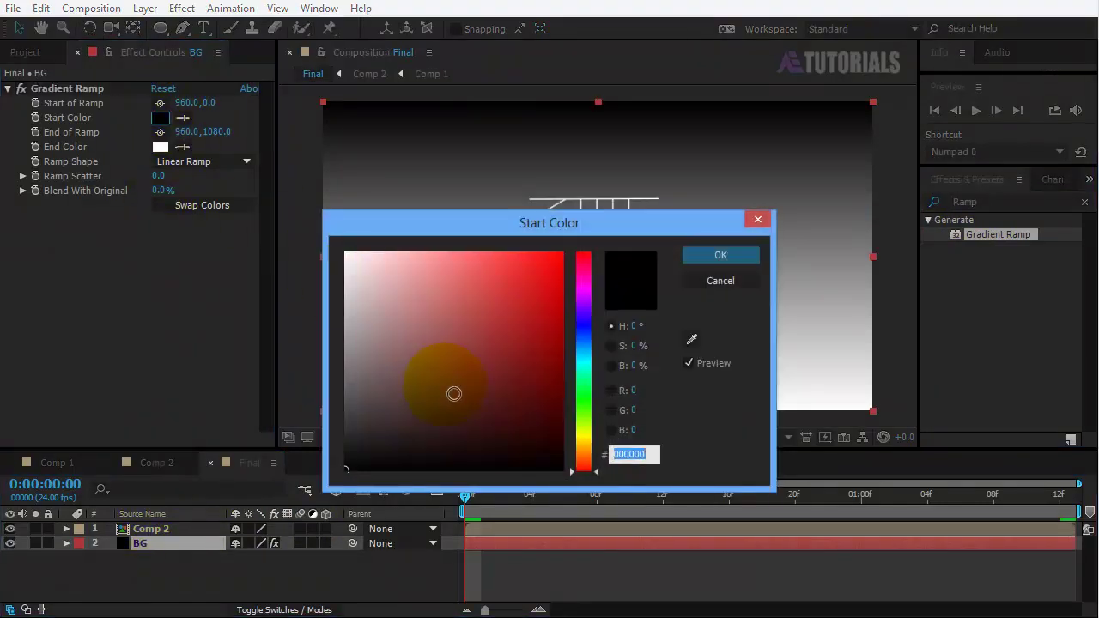
left_click(719, 273)
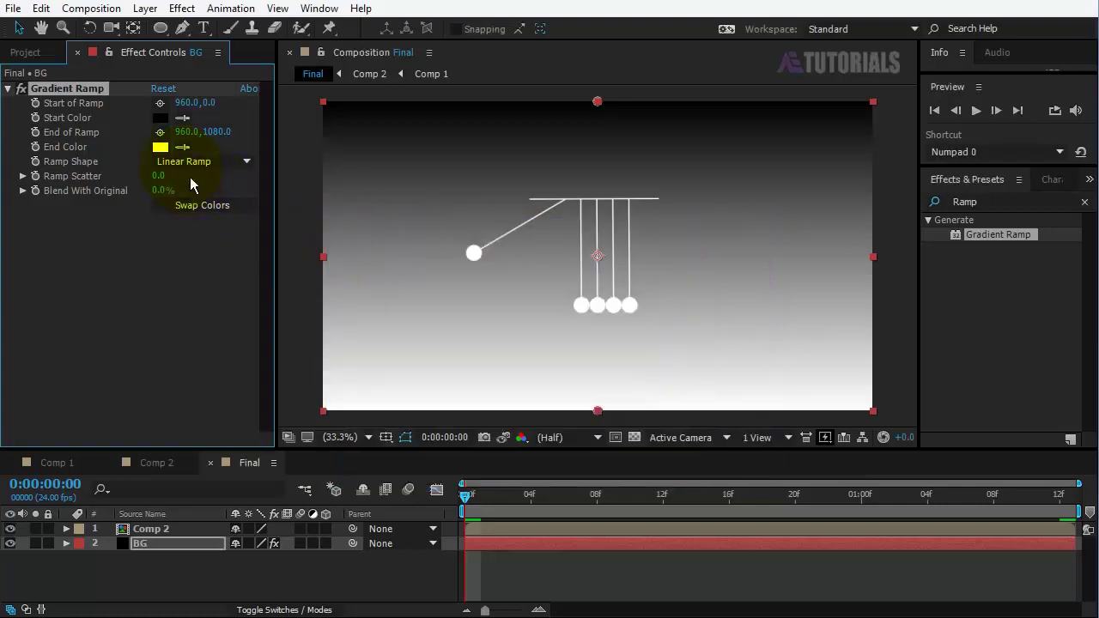
left_click(159, 147)
left_click(532, 411)
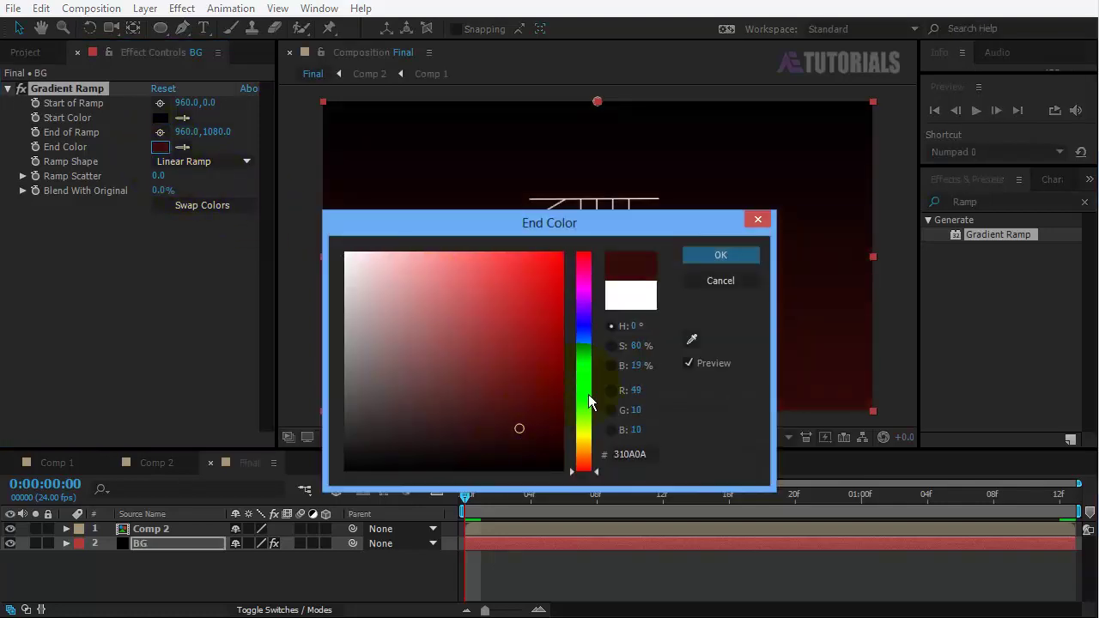
left_click(726, 255)
left_click(206, 161)
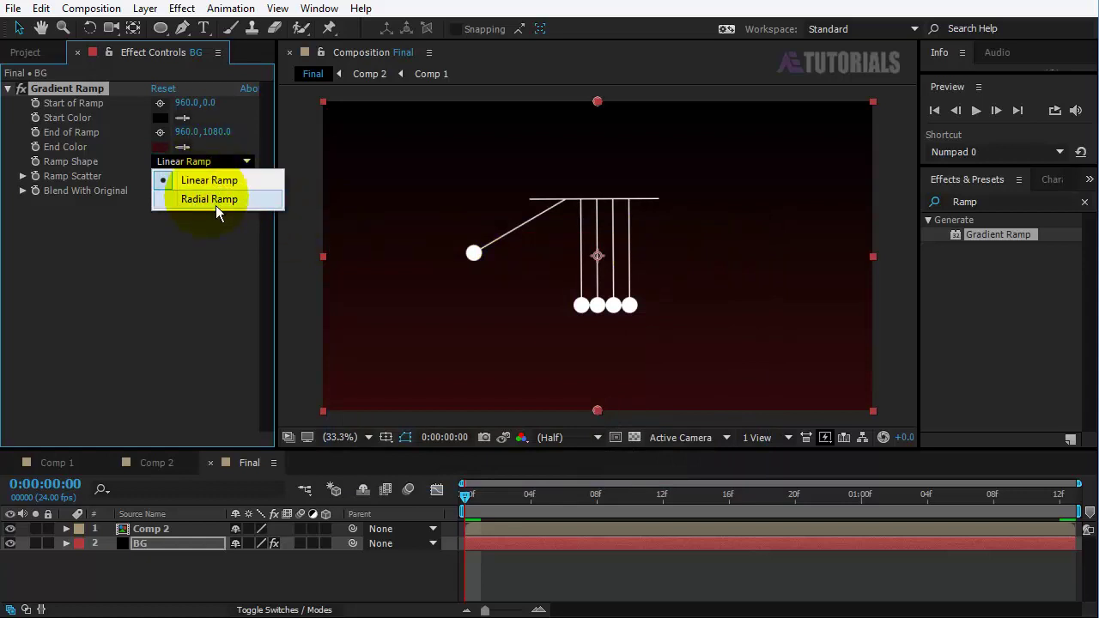
left_click(216, 200)
left_click(203, 213)
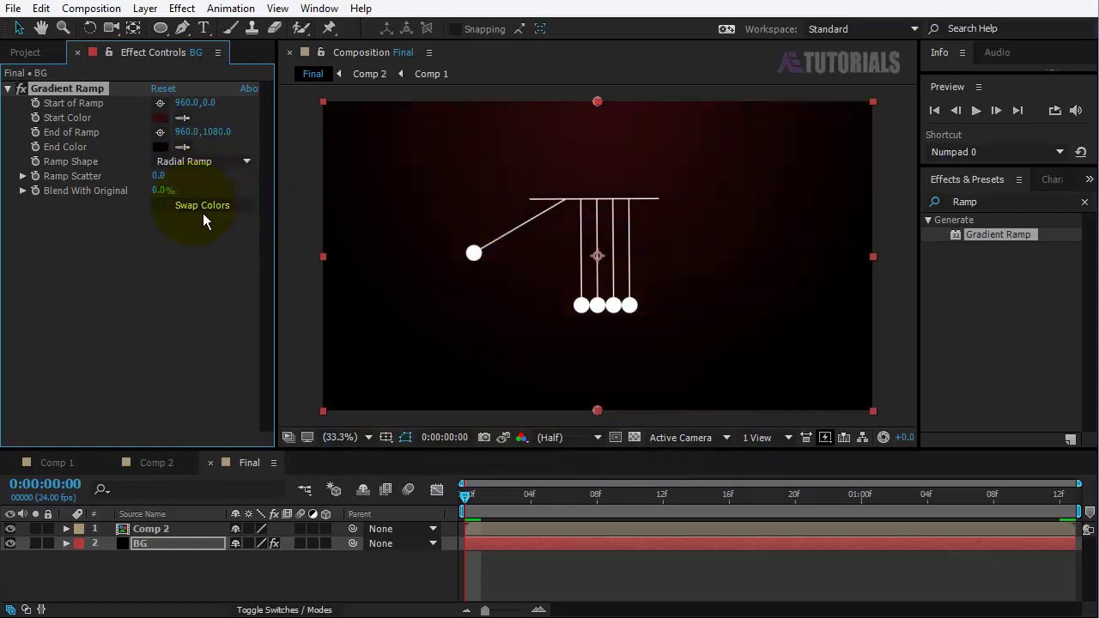
left_click(148, 528)
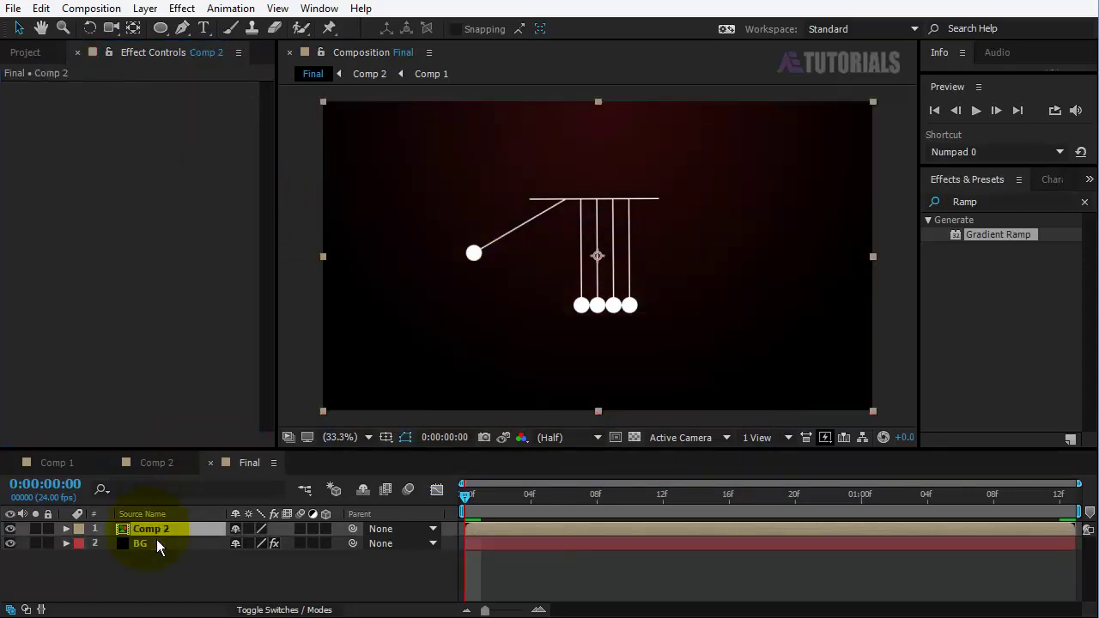
Scale the Comp 2 layer to about 62% and preview the cradle over the gradient
key("s")
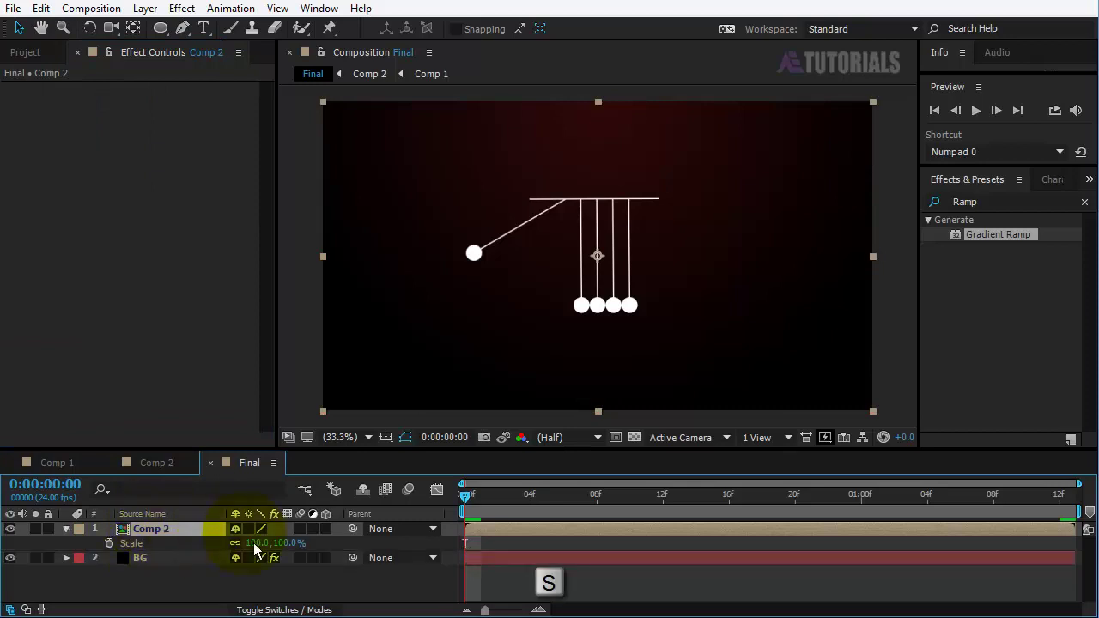
mouse_move(292, 544)
left_mouse_down()
mouse_move(259, 550)
mouse_move(272, 554)
left_mouse_up()
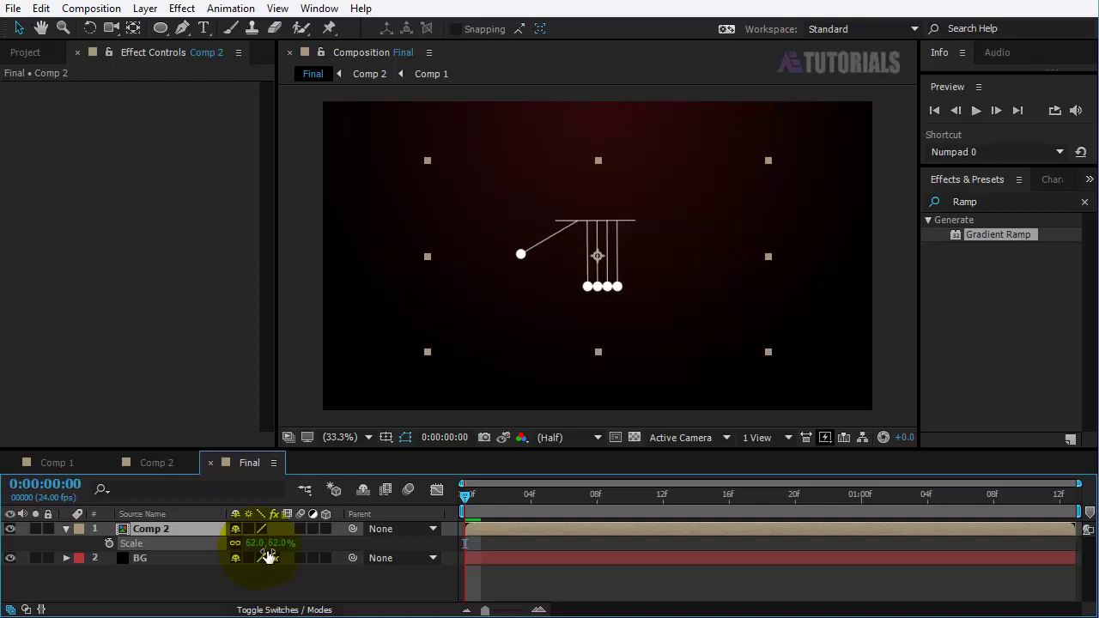
left_click(66, 530)
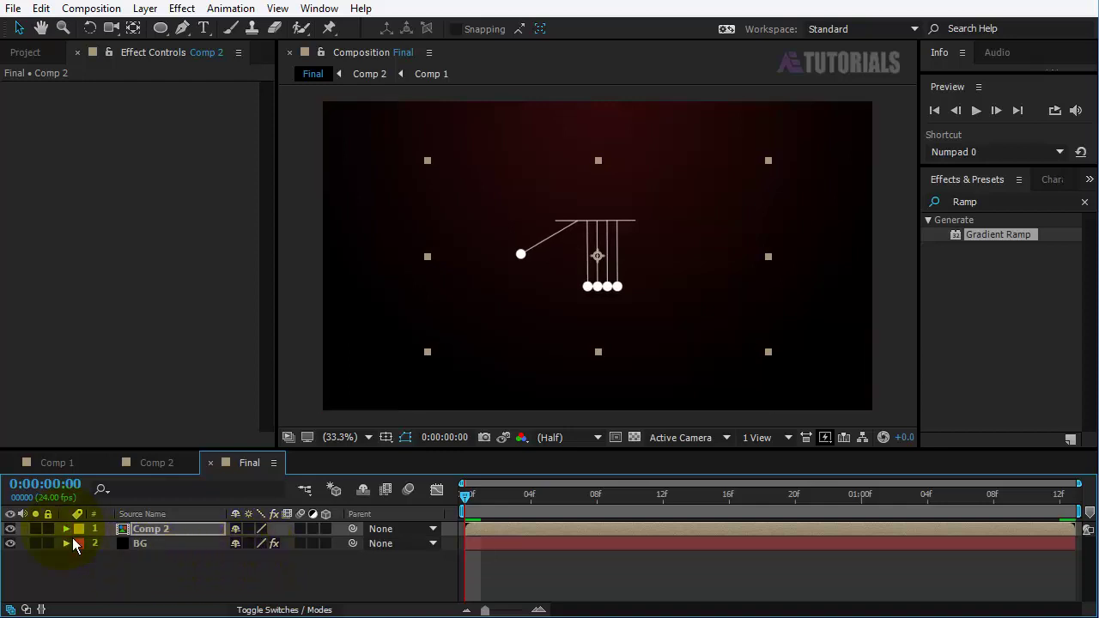
left_click(224, 589)
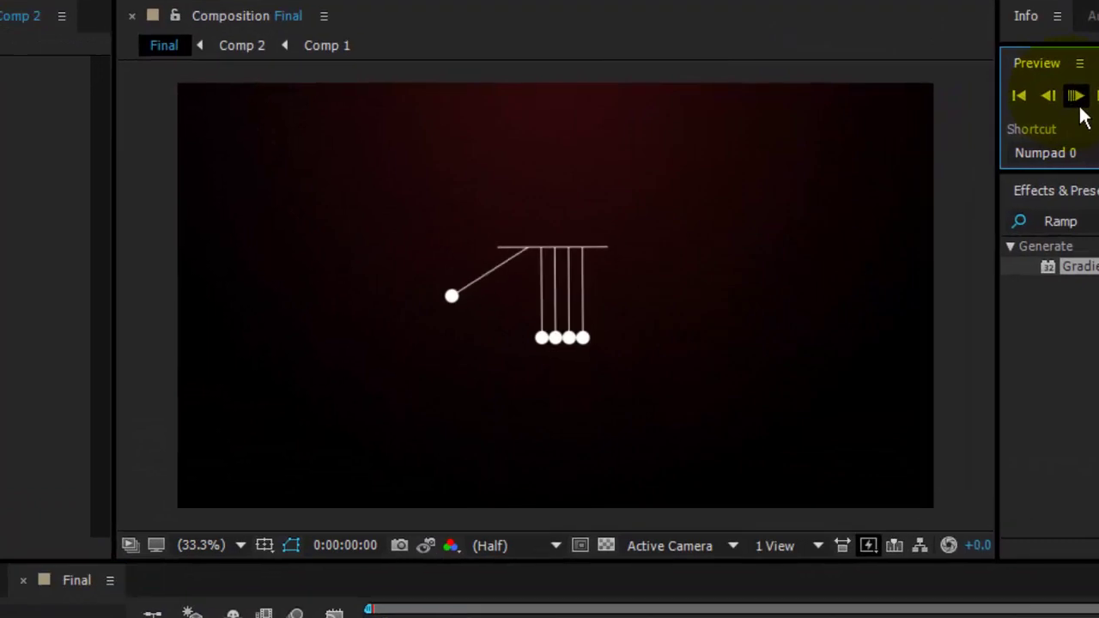
left_click(976, 111)
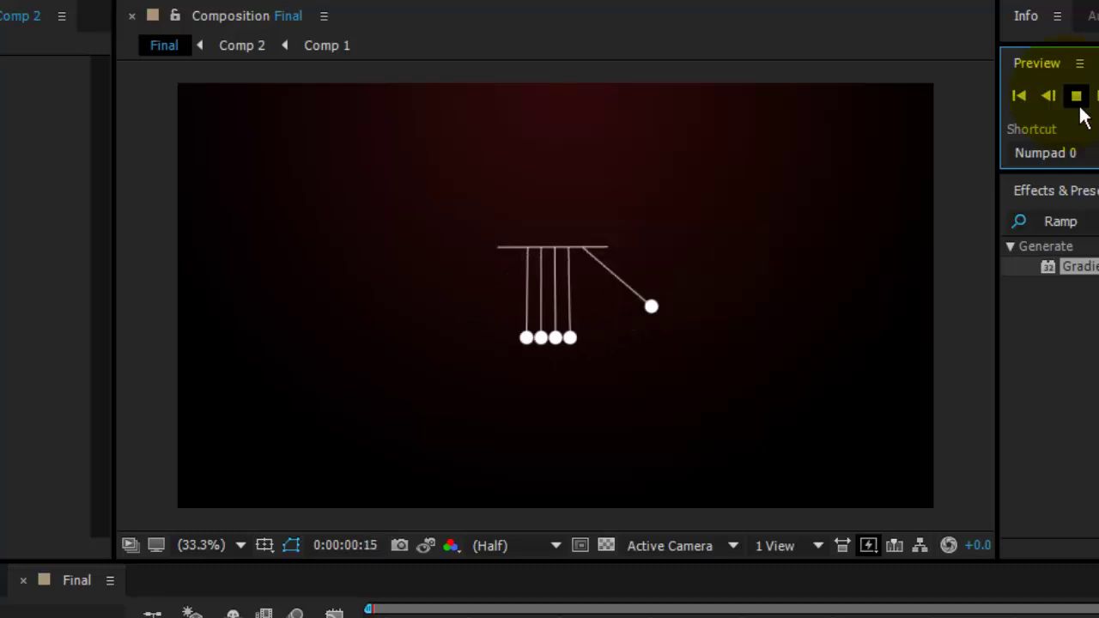
left_click(1079, 108)
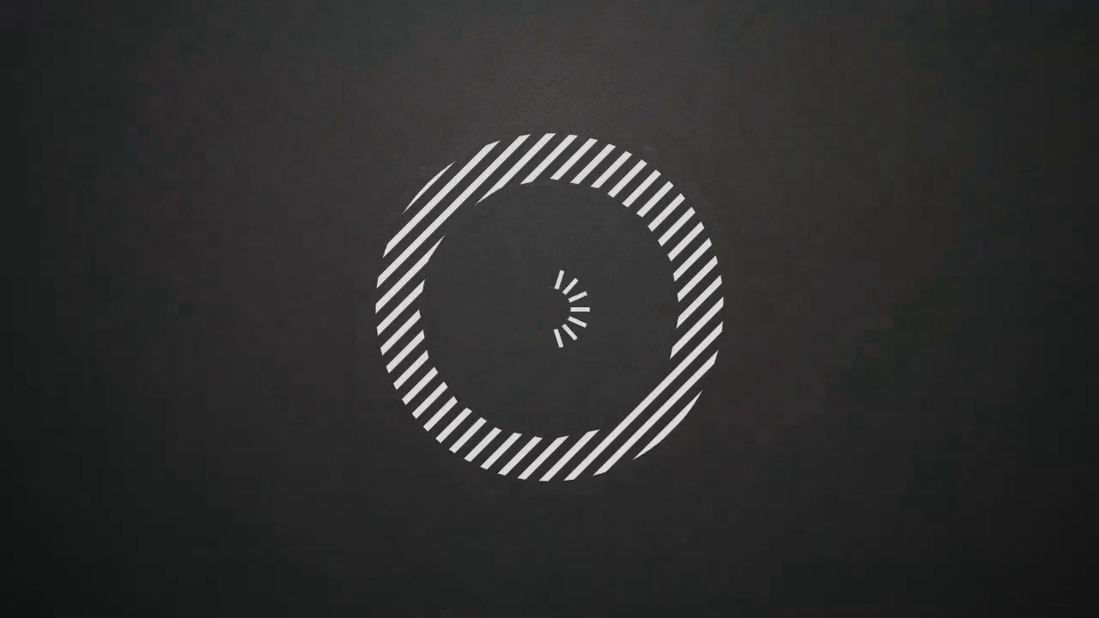